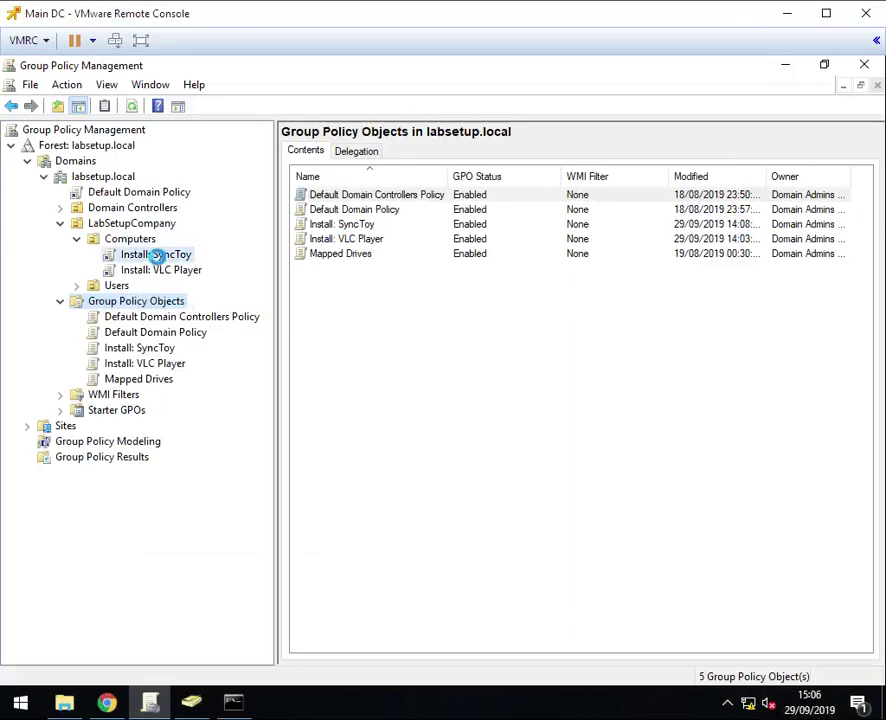
- Open the Install: SyncToy GPO's Settings report with every section expanded
left_click(157, 256)
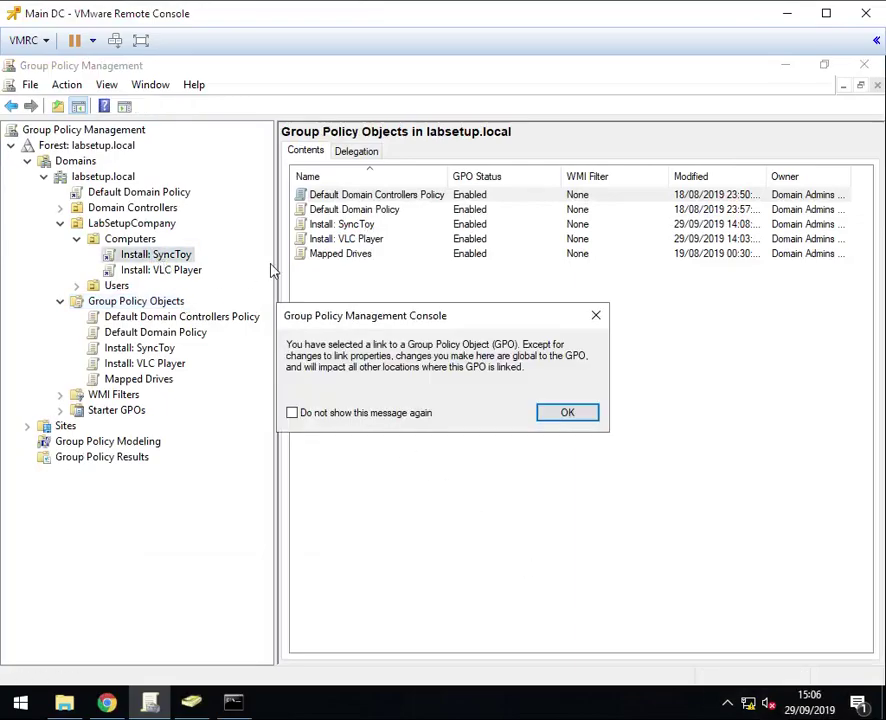
left_click(568, 413)
left_click(380, 152)
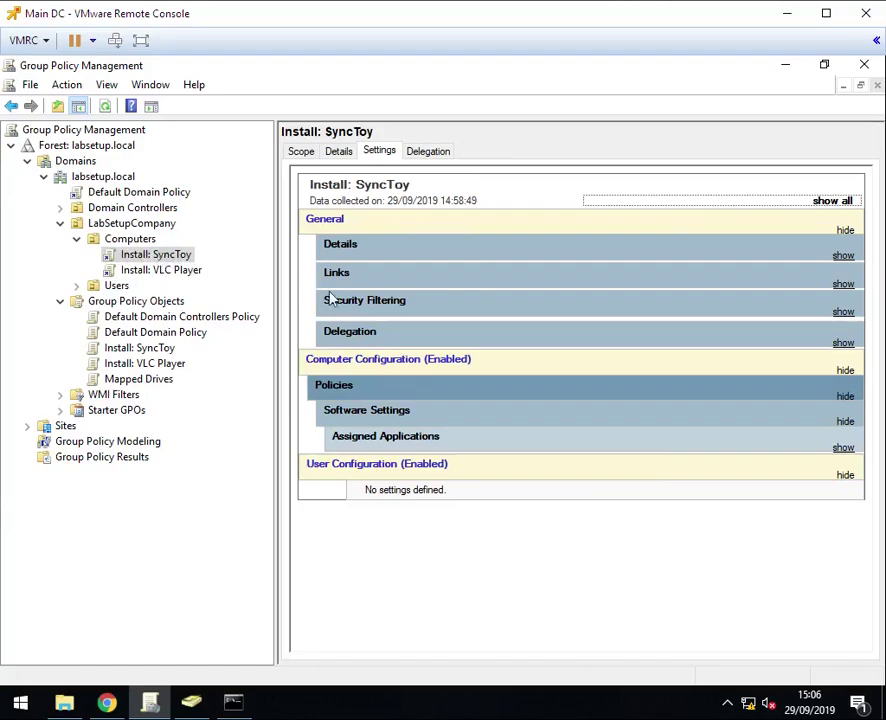
left_click(823, 203)
- Scroll to the deployment source and select dfsserver in its installer path
left_click_drag(868, 285, 807, 439)
left_click_drag(611, 414, 656, 414)
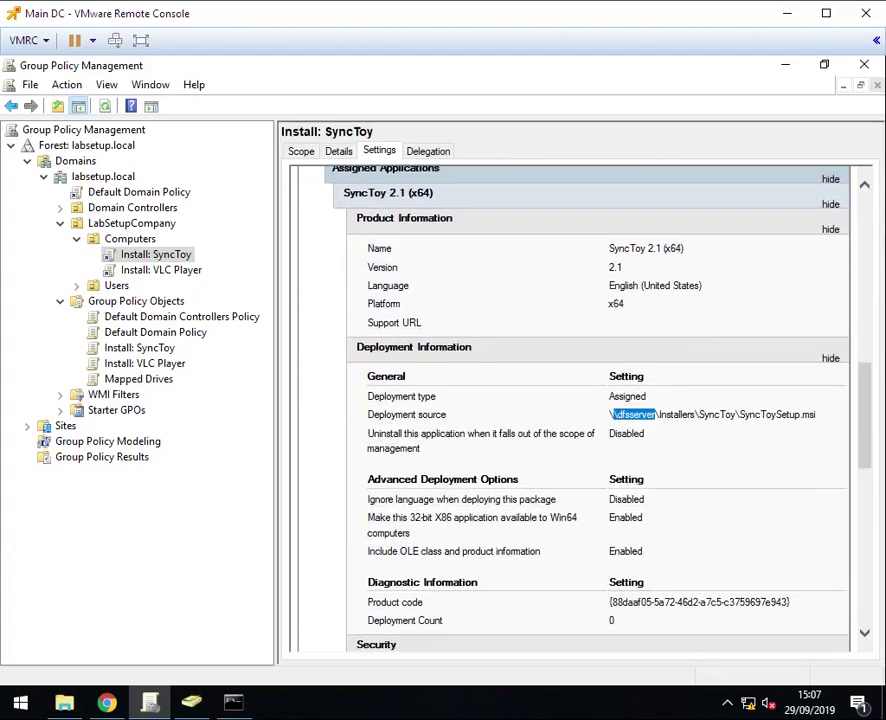
double_click(632, 415)
right_click(176, 257)
left_click(230, 273)
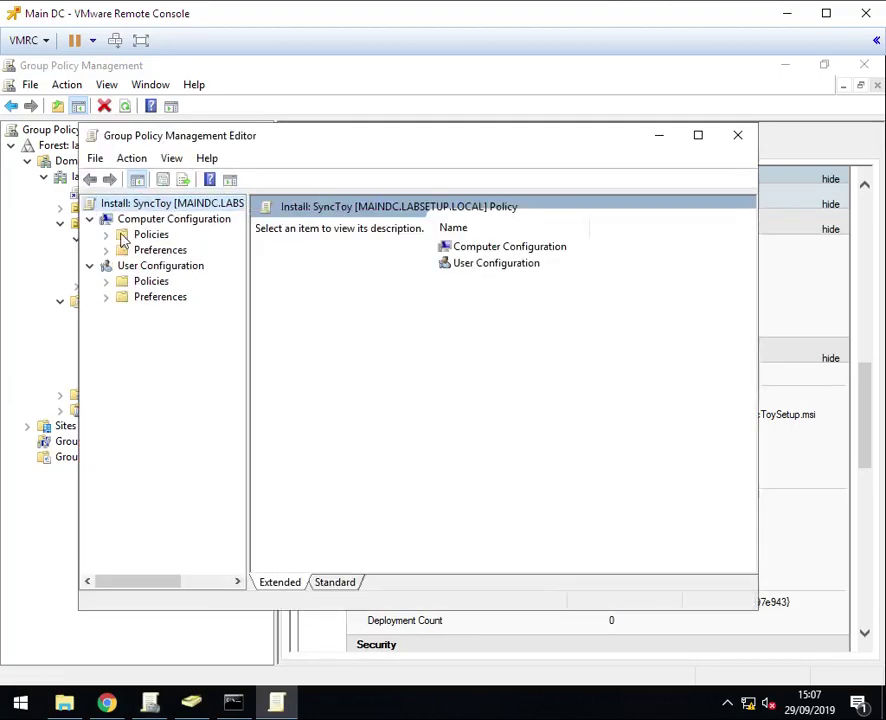
left_click(106, 234)
left_click(122, 250)
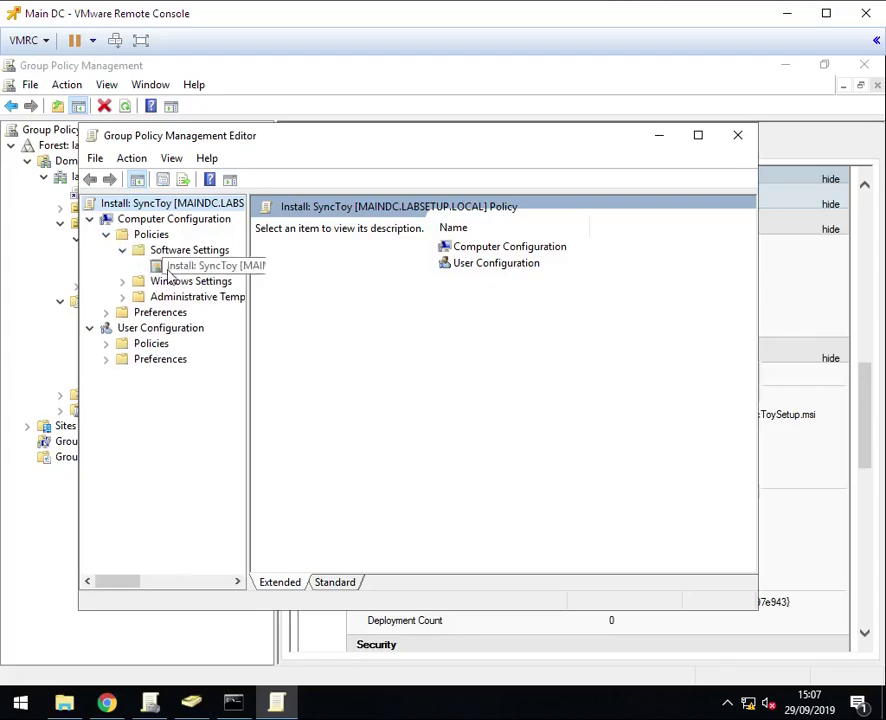
left_click(175, 266)
right_click(314, 229)
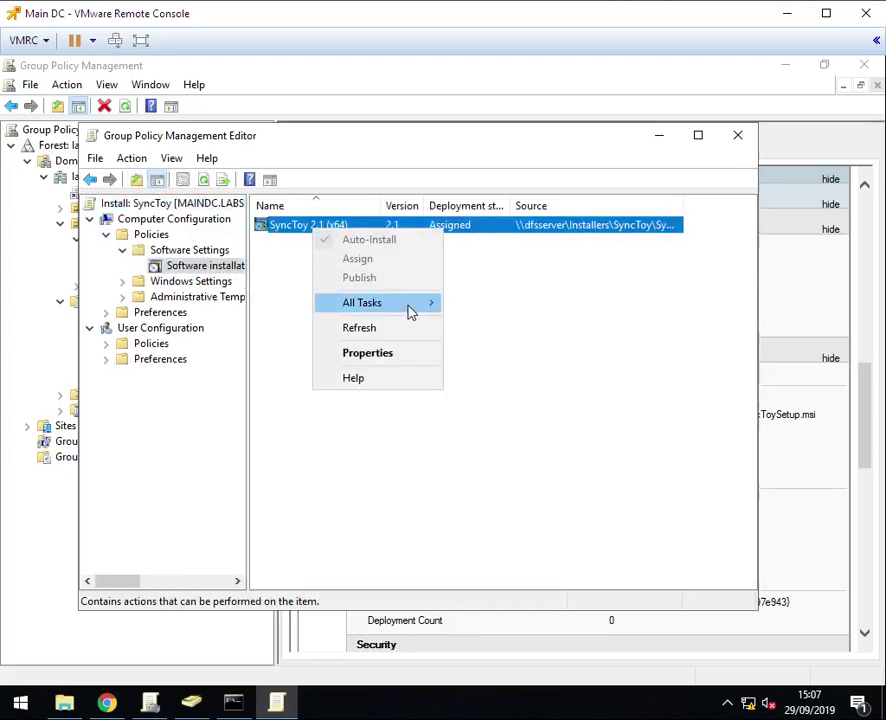
mouse_move(414, 305)
left_click(366, 440)
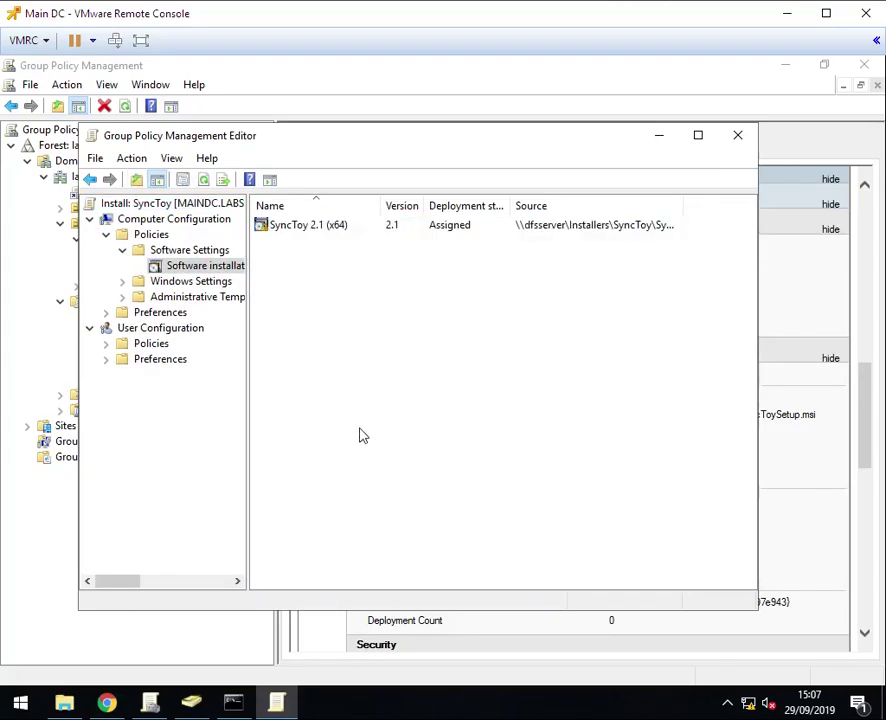
right_click(363, 439)
mouse_move(443, 452)
left_click(540, 458)
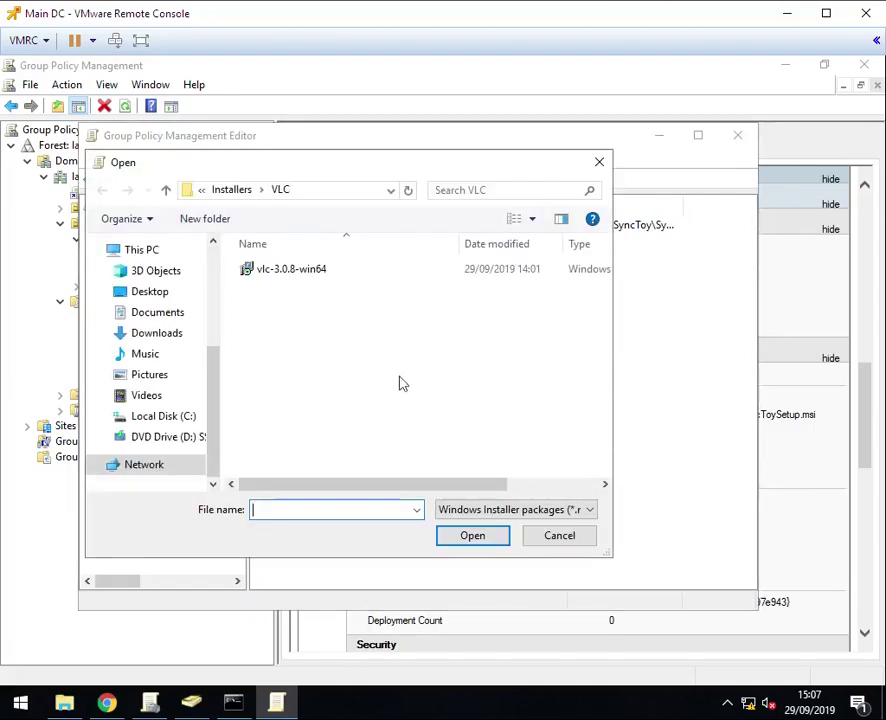
left_click(562, 537)
left_click(739, 136)
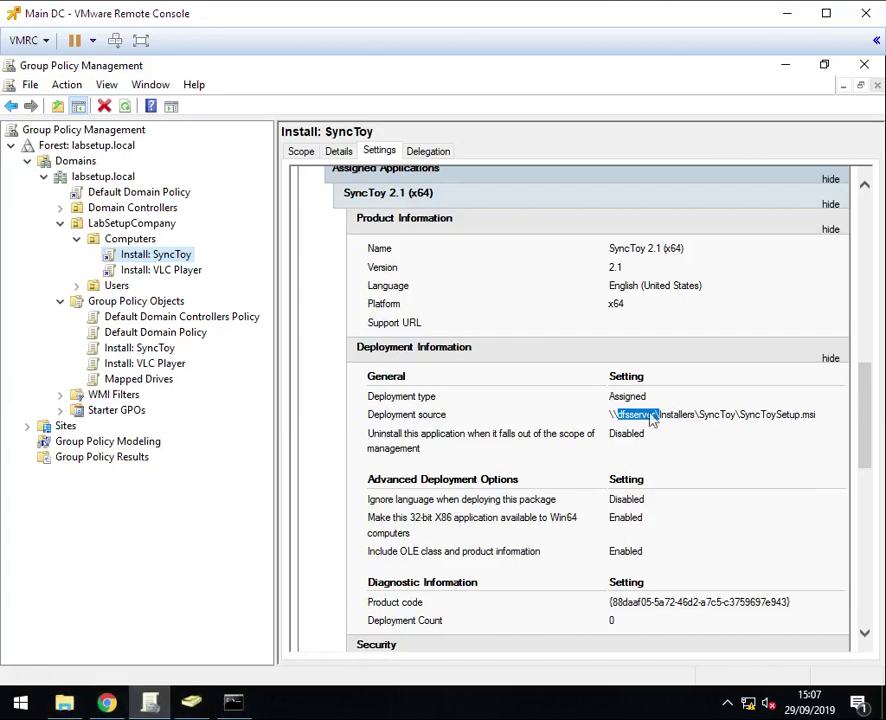
- Recheck the server and share in the SyncToy report's path, then minimize the command prompt
left_click(64, 702)
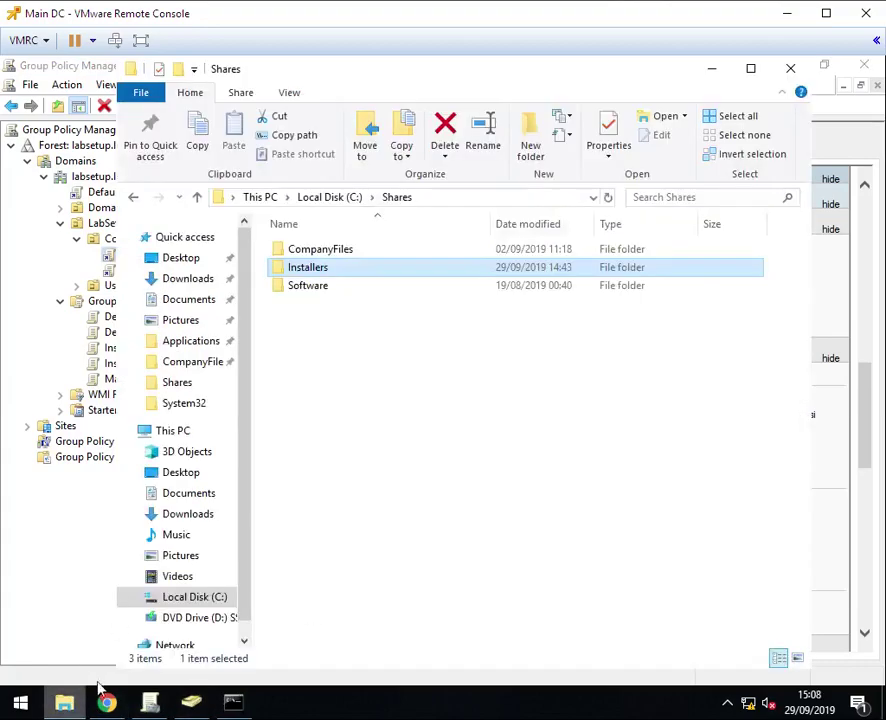
left_click(858, 389)
left_click(702, 420)
left_click_drag(617, 417, 694, 417)
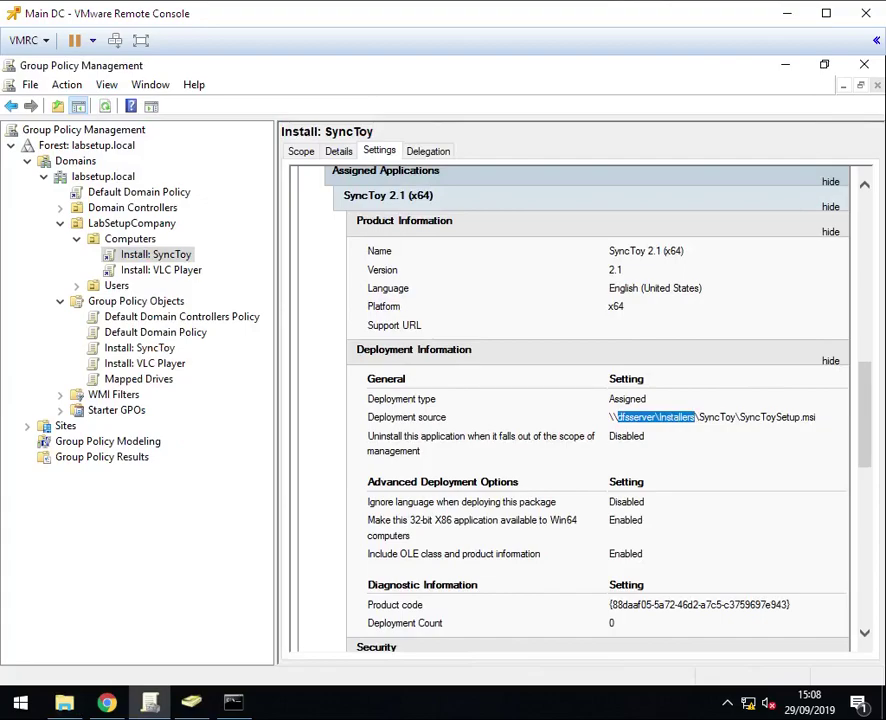
left_click(532, 475)
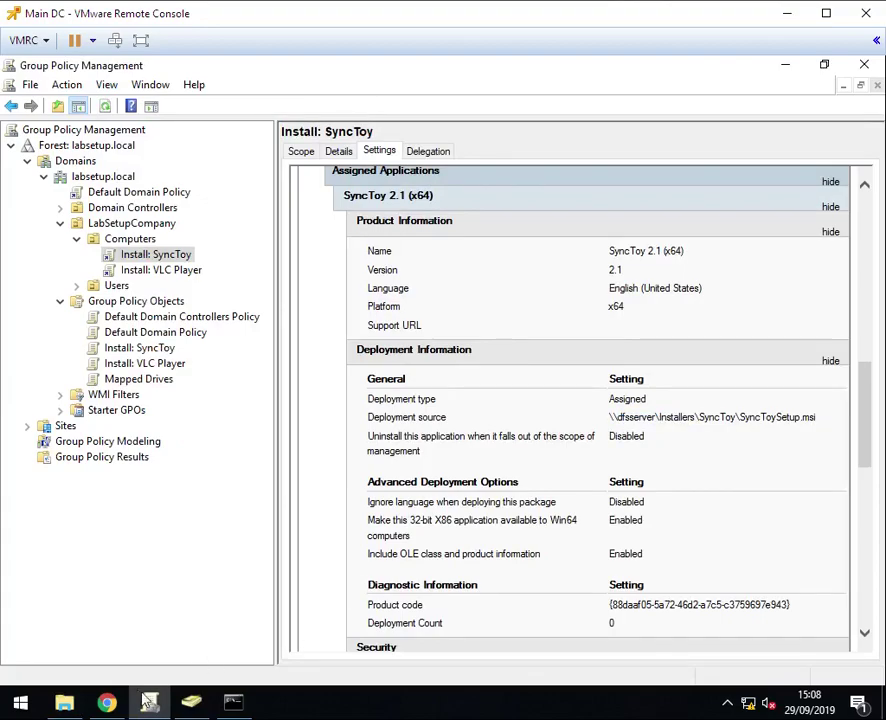
left_click(64, 702)
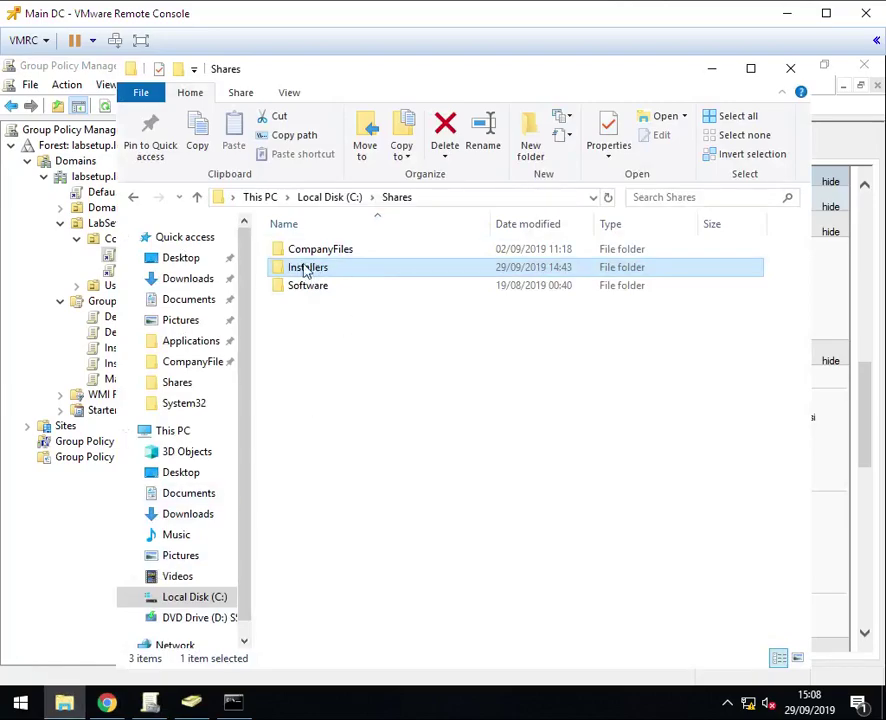
left_click(233, 702)
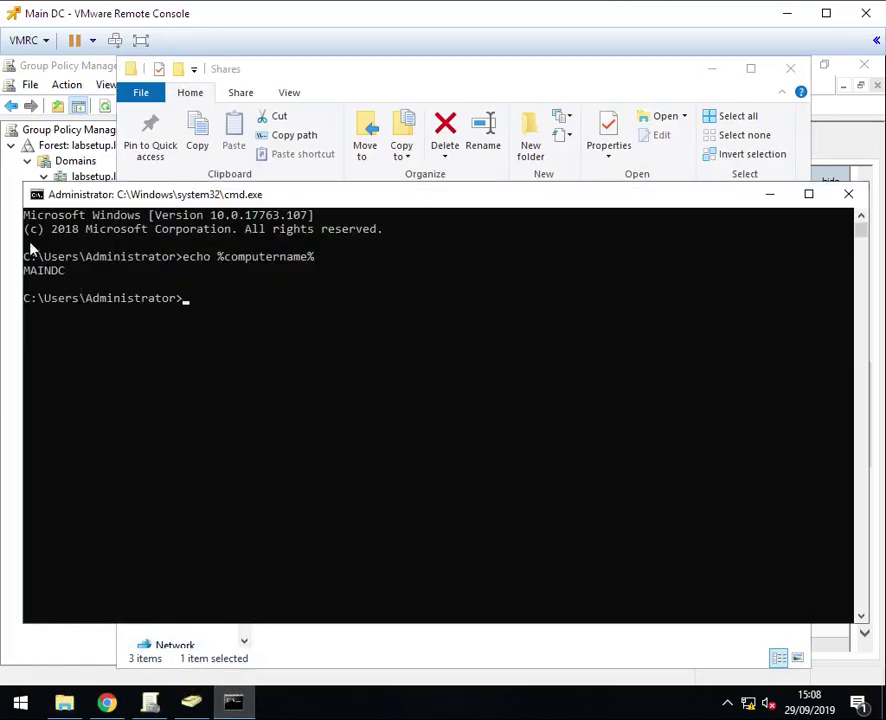
left_click(770, 195)
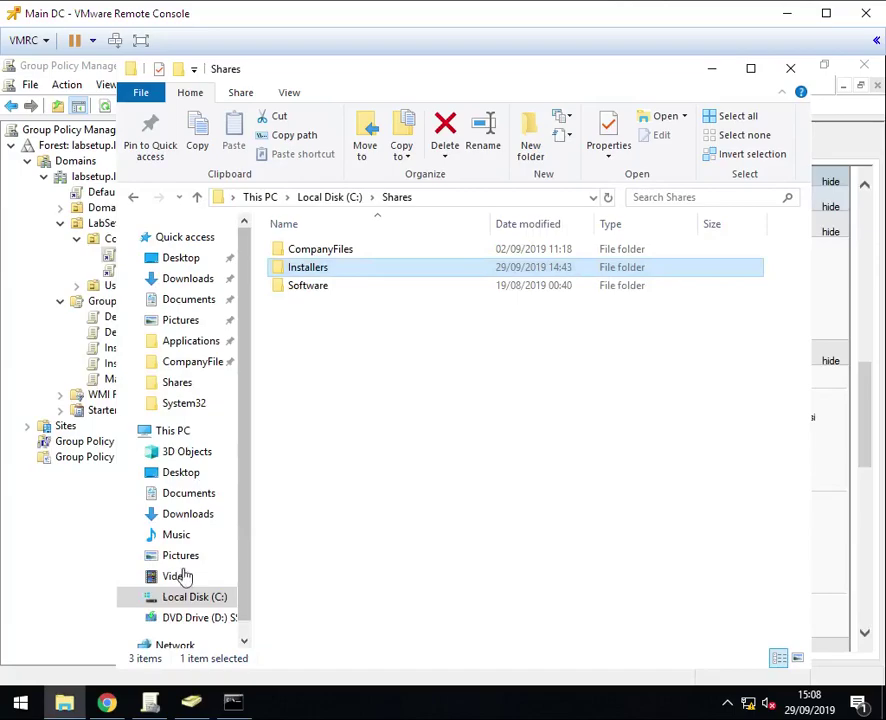
- Open \\dfsserver from Run and snap its window to the right half
right_click(18, 703)
left_click(93, 621)
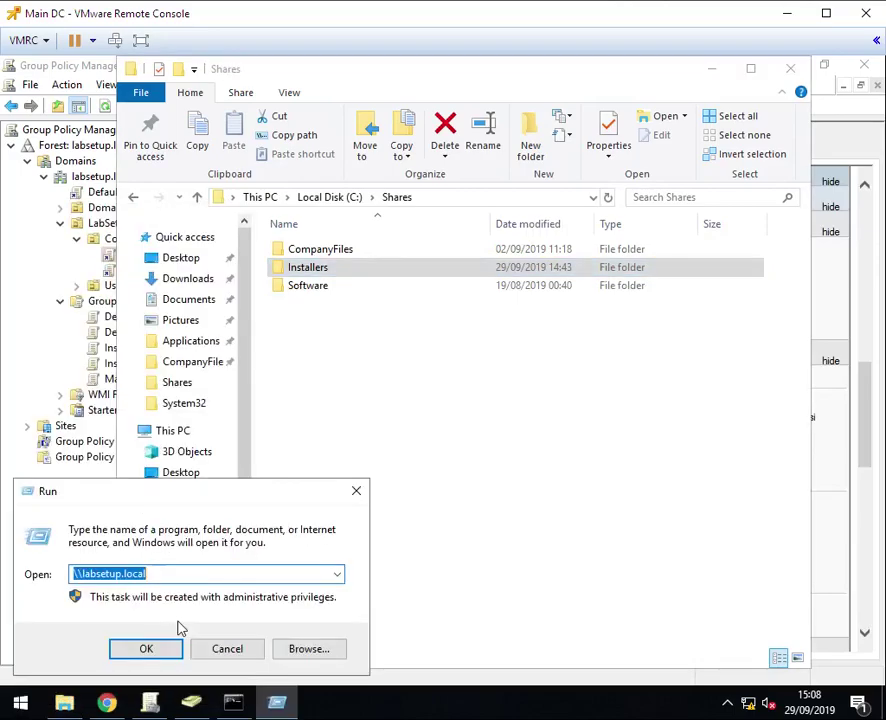
type("\\\\dfsserver")
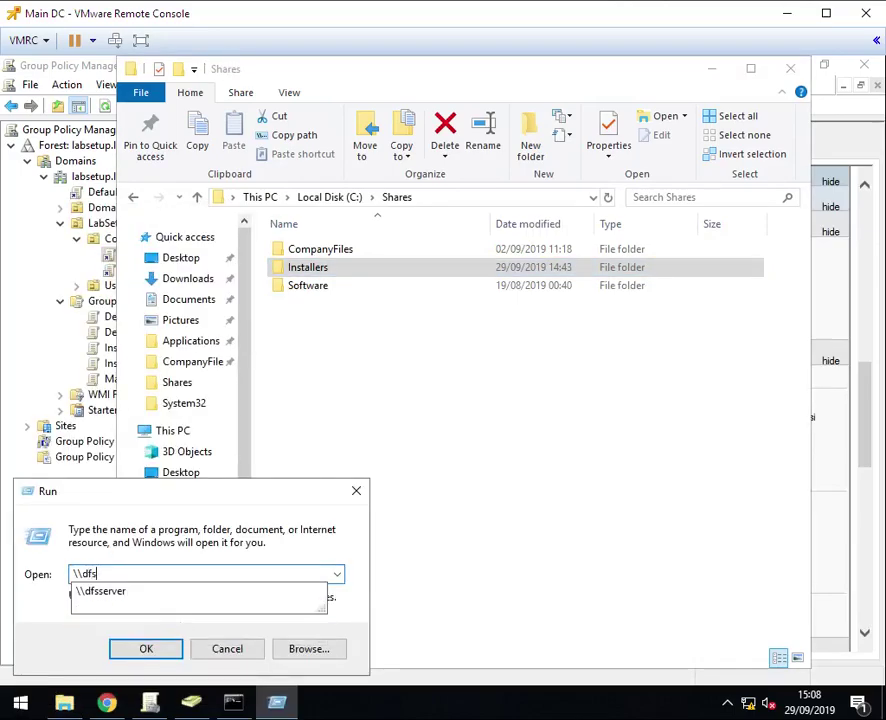
key("Return")
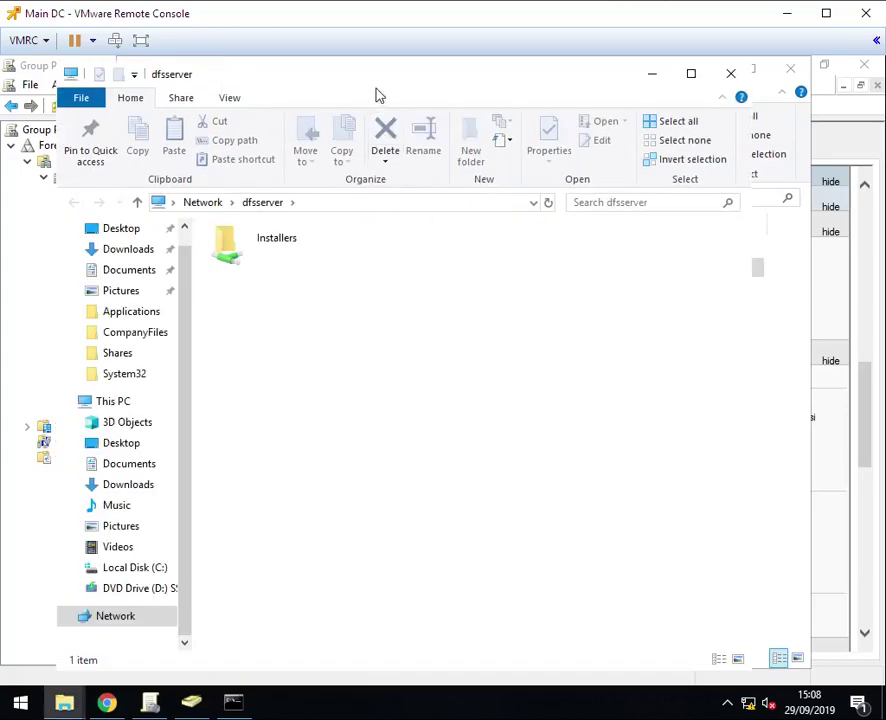
key("super+Right")
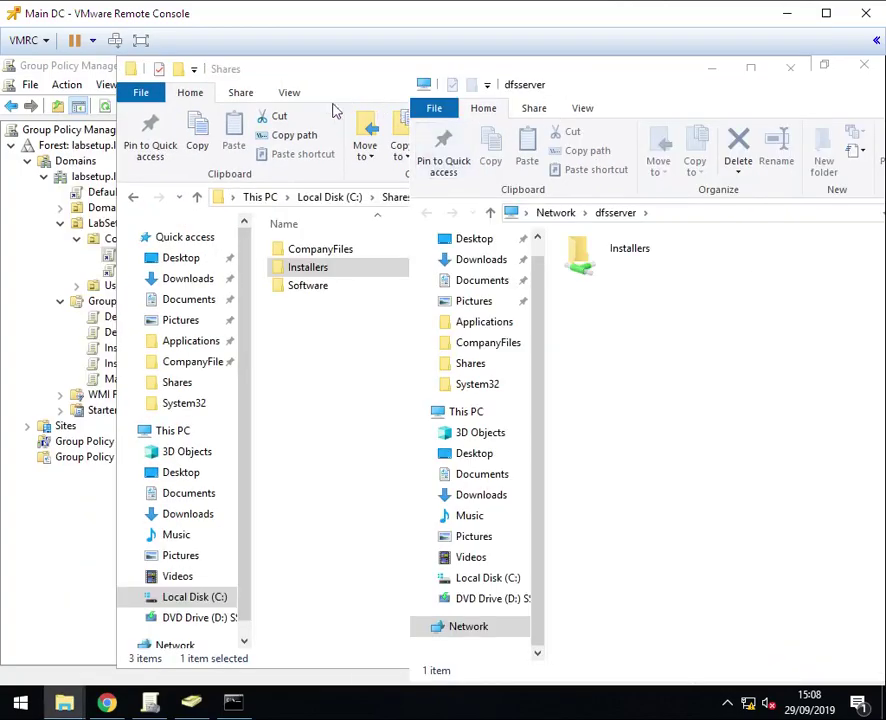
- Open \\maindc from Run and enter its Installers share
key("super+x")
left_click(91, 625)
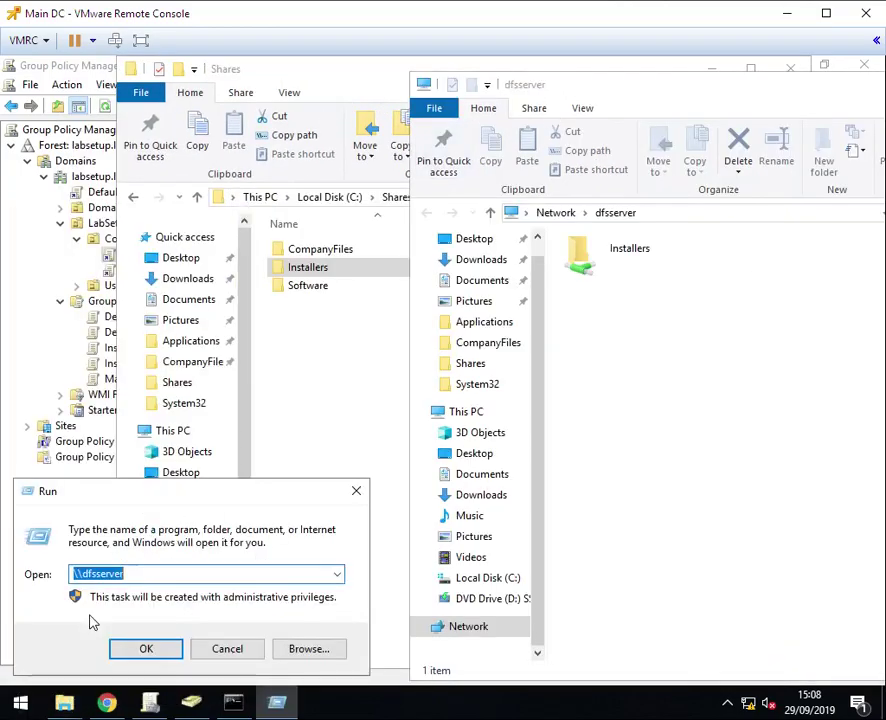
type("\\\\maindc")
key("Return")
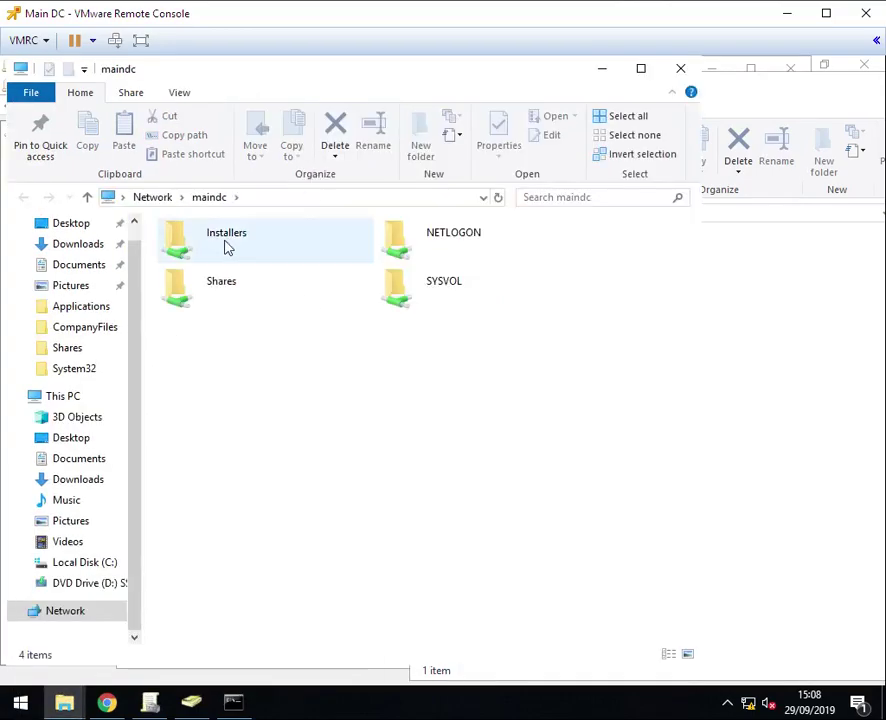
double_click(225, 240)
- Move the SyncToy and VLC folders from dfsserver's Installers to maindc's, then close the windows
left_click(849, 302)
double_click(645, 255)
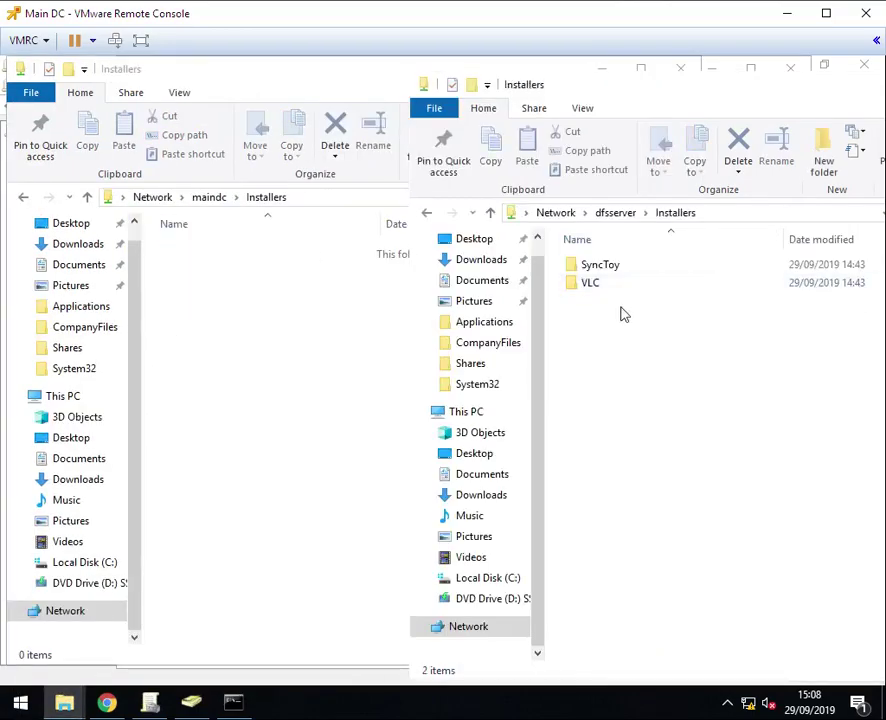
left_click_drag(627, 321, 274, 314)
left_click(328, 324)
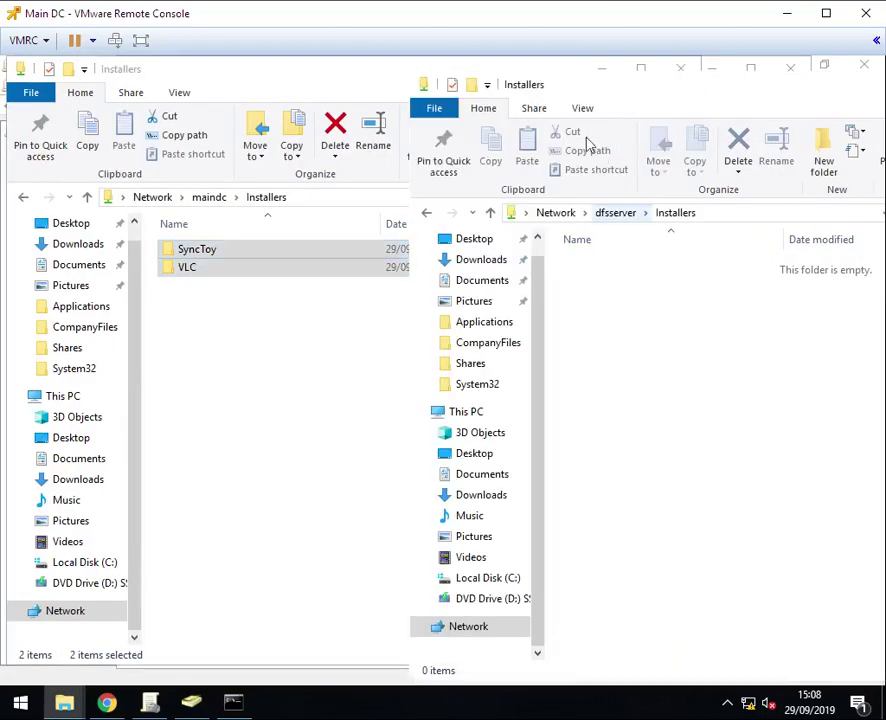
left_click(680, 68)
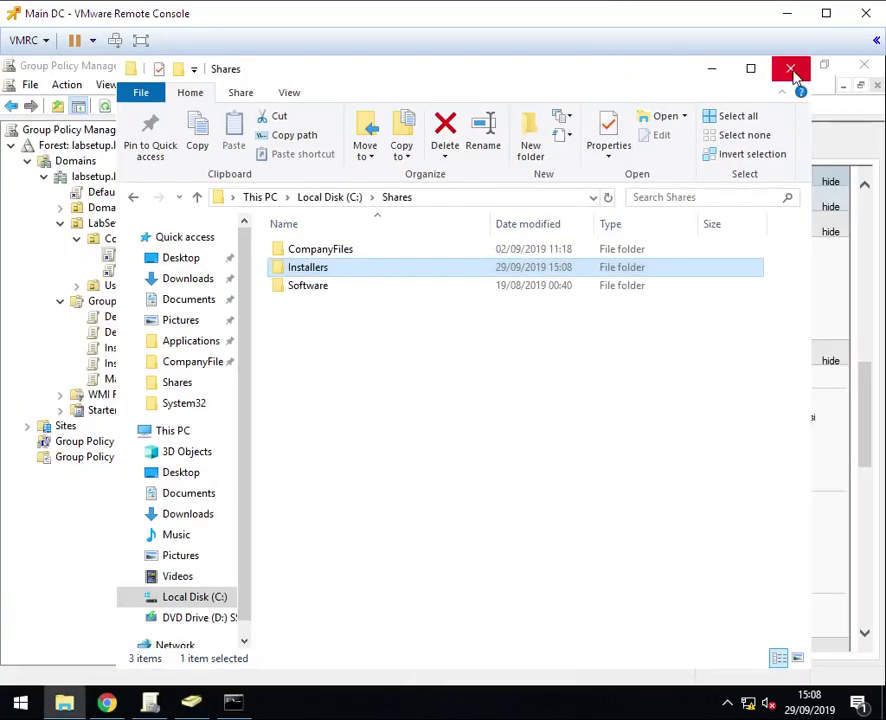
left_click(795, 72)
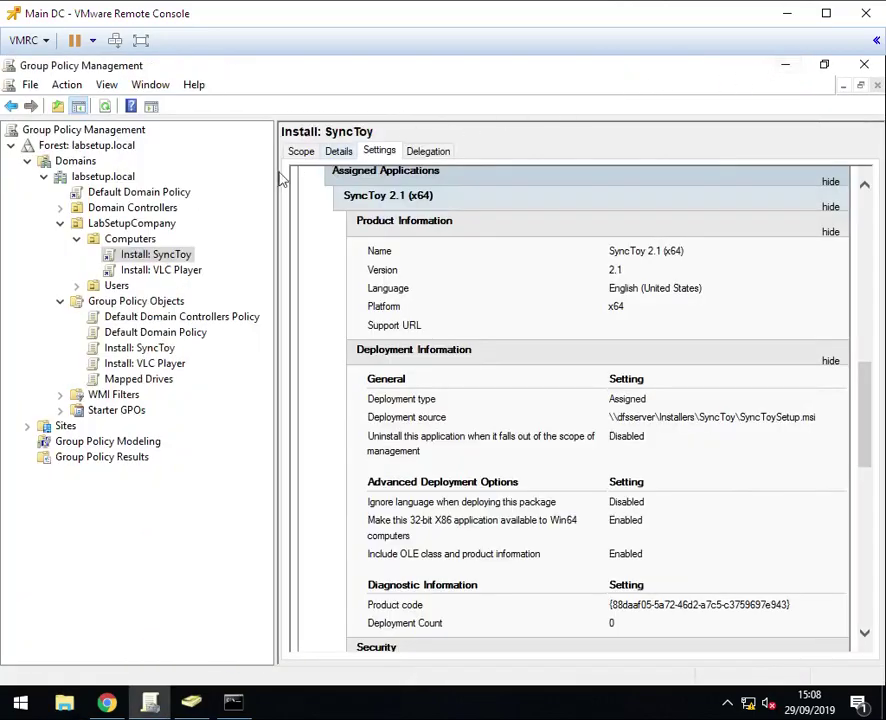
- Read the article's numbered workaround steps for changing the MSI path via msiFileList, then minimize Chrome
left_click(106, 703)
left_click_drag(877, 350, 870, 148)
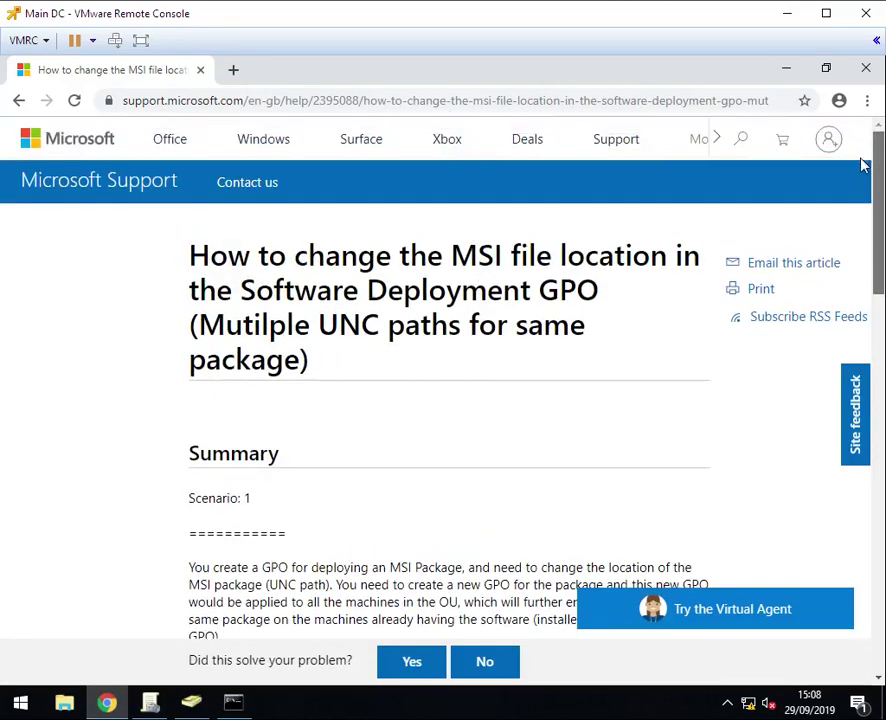
scroll(862, 166, "down", 2)
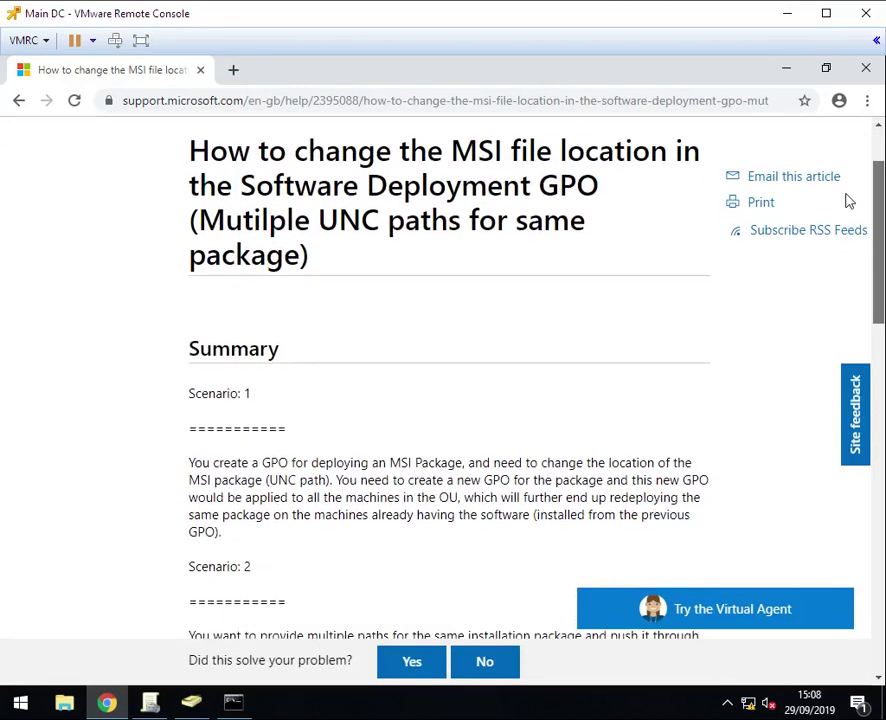
scroll(849, 201, "down", 1)
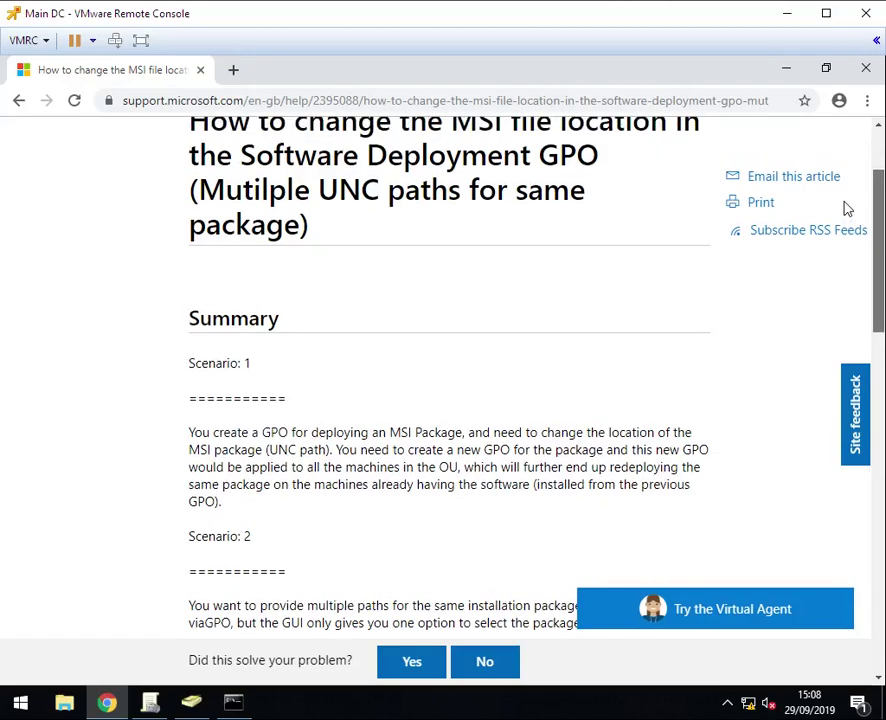
scroll(845, 208, "down", 12)
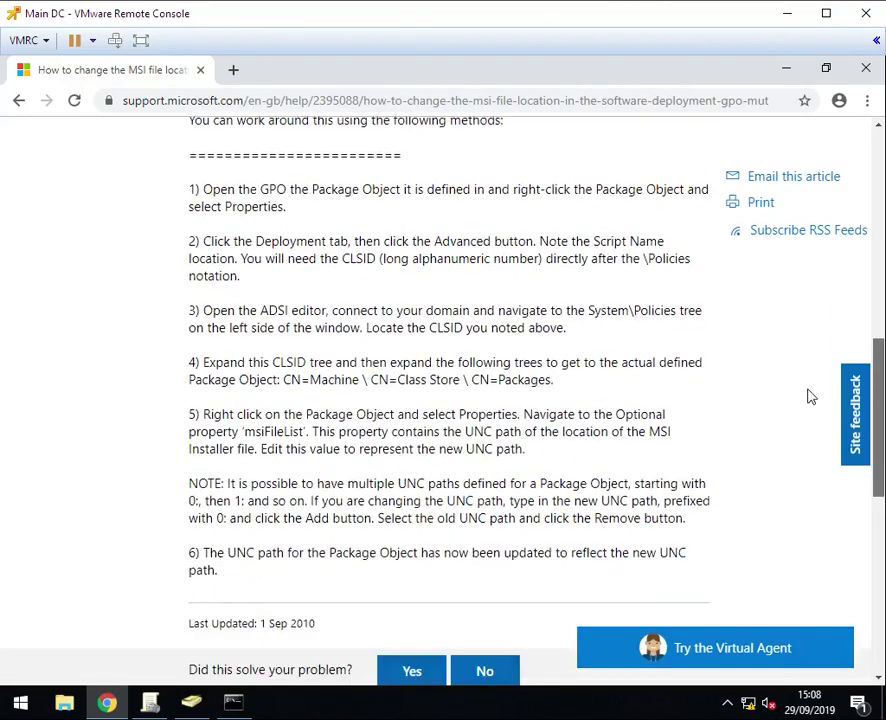
left_click_drag(211, 574, 315, 574)
scroll(862, 483, "up", 1)
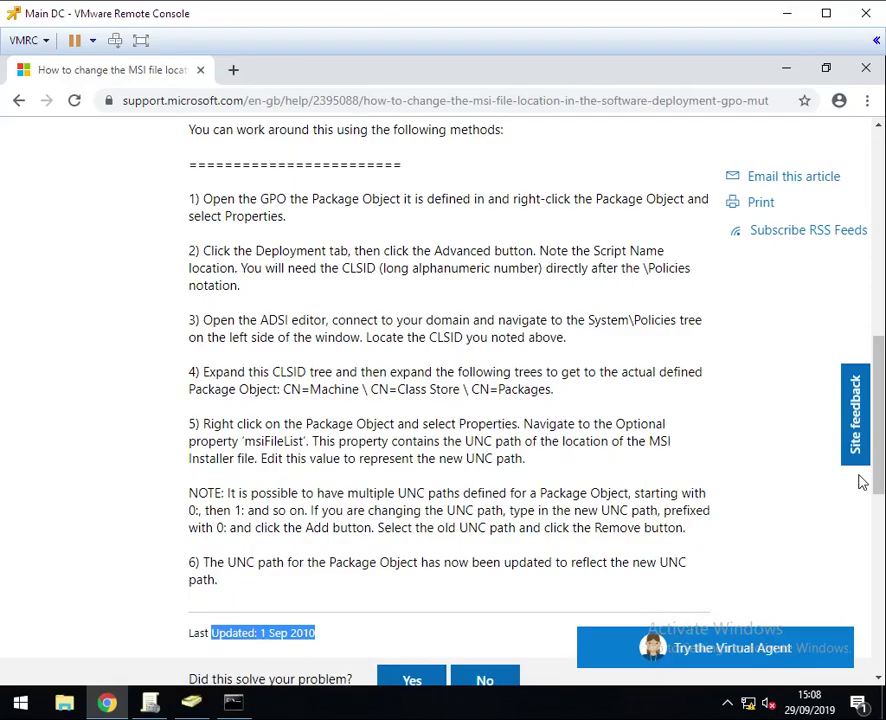
left_click_drag(289, 198, 553, 389)
left_click(553, 389)
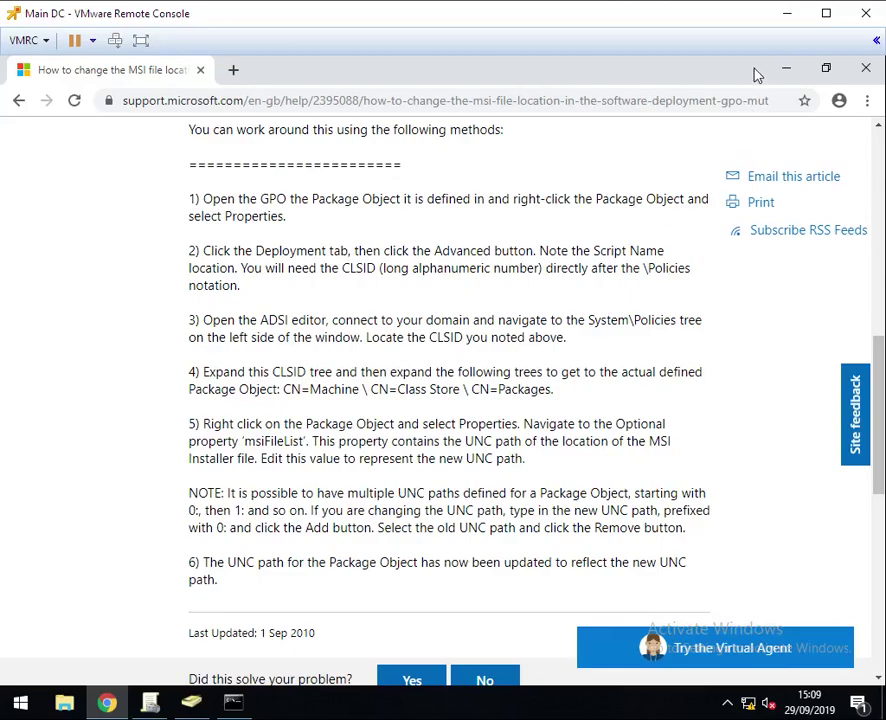
left_click(786, 68)
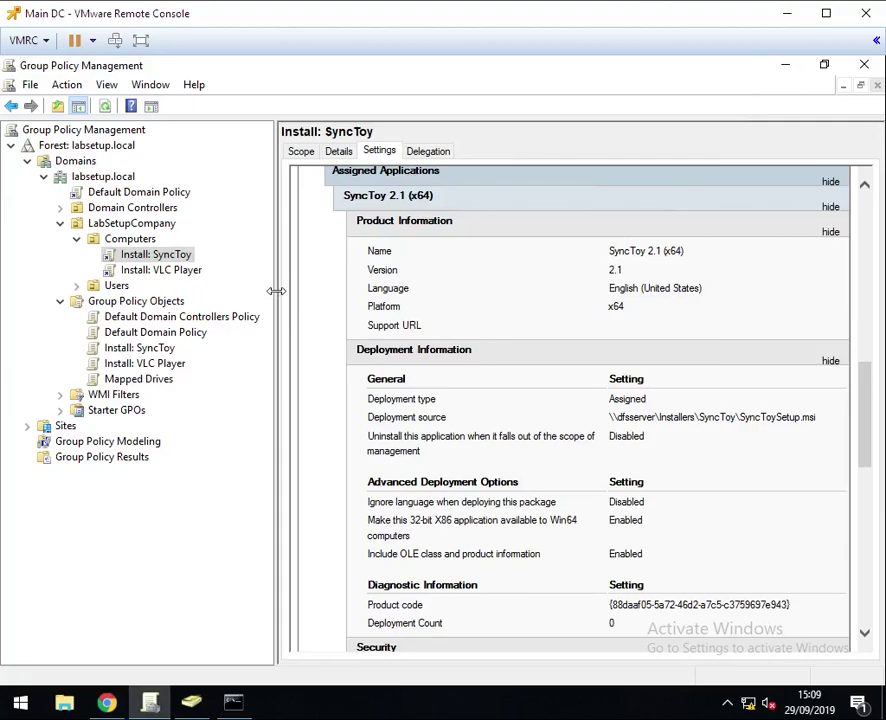
- Show the Install: SyncToy Details and select its Unique ID {9F9C9F1C-7D15-4A7C-8155-254D4D832CAE}
left_click_drag(276, 291, 239, 298)
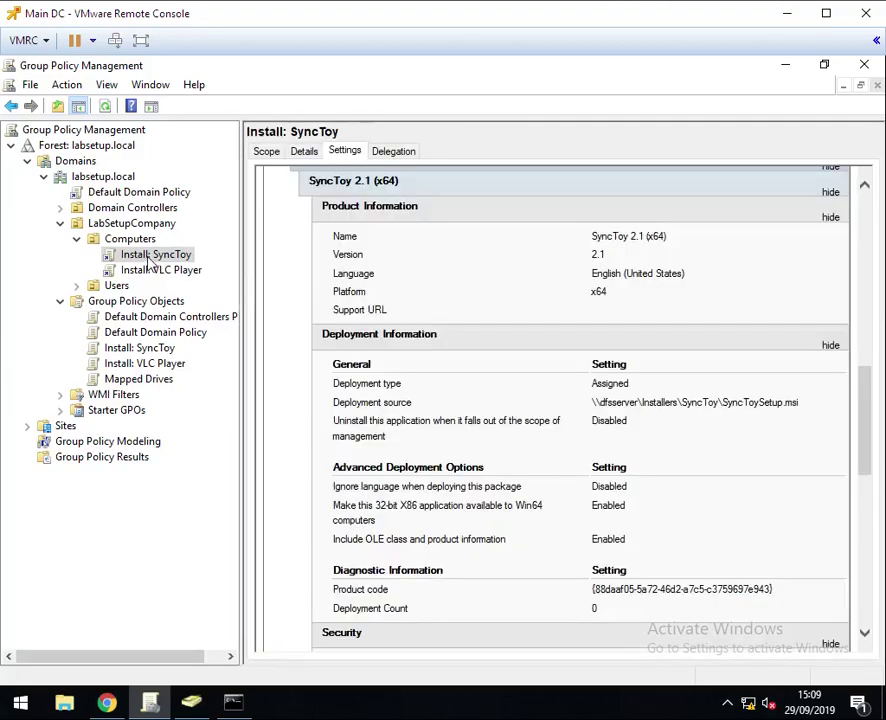
left_click(303, 151)
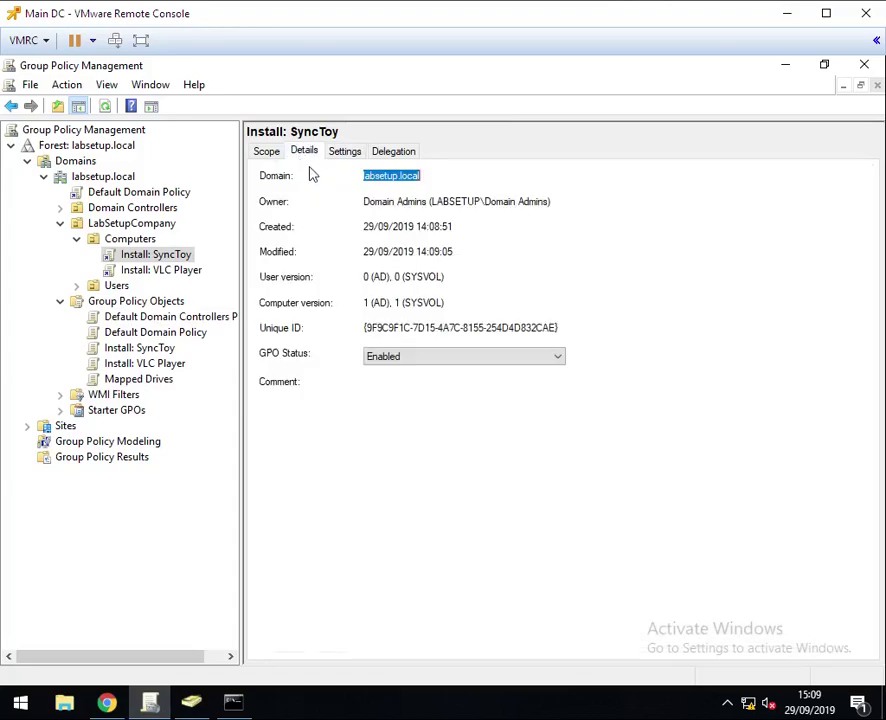
left_click(141, 258)
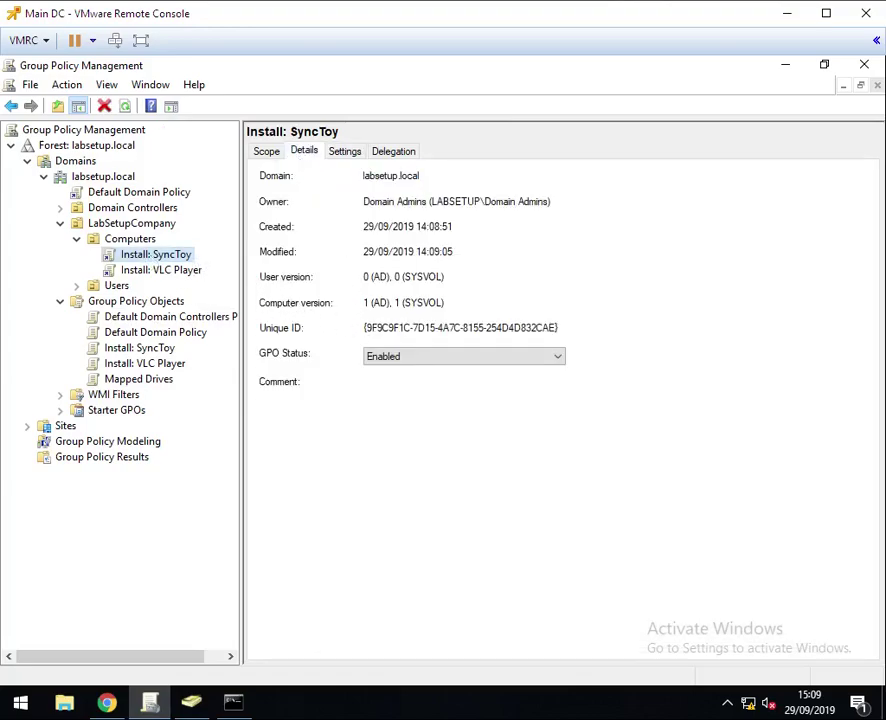
left_click_drag(558, 328, 494, 328)
left_click(297, 328)
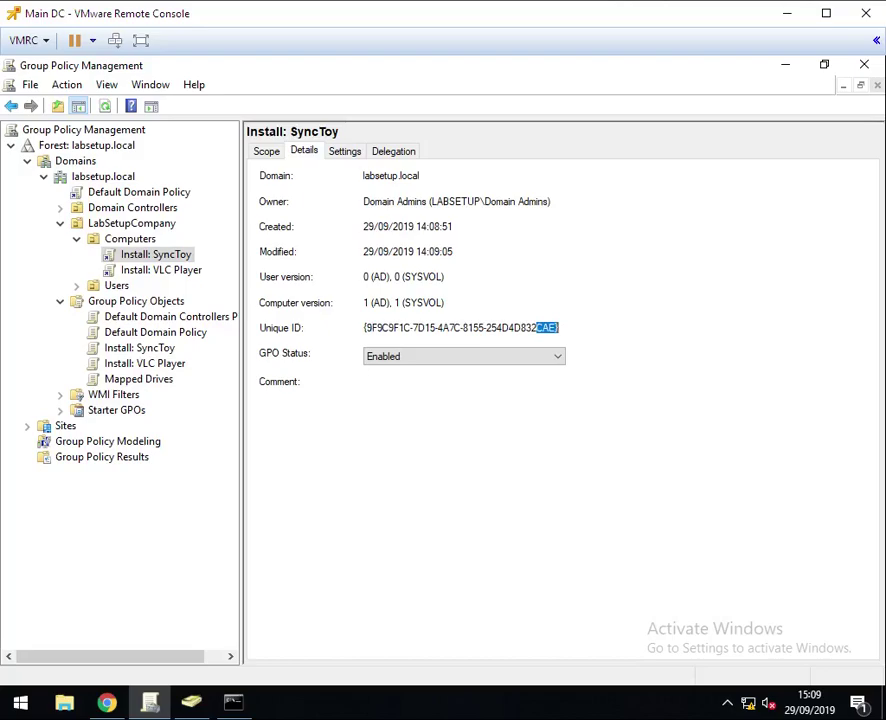
- Open the \\labsetup.local network location from the Run prompt
left_click(27, 710)
right_click(27, 710)
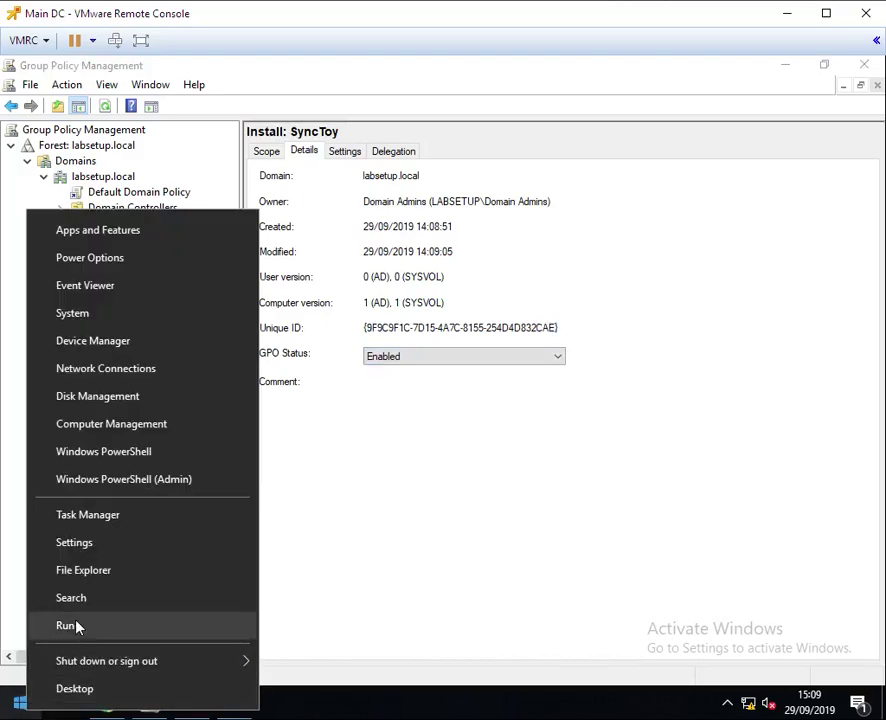
left_click(75, 627)
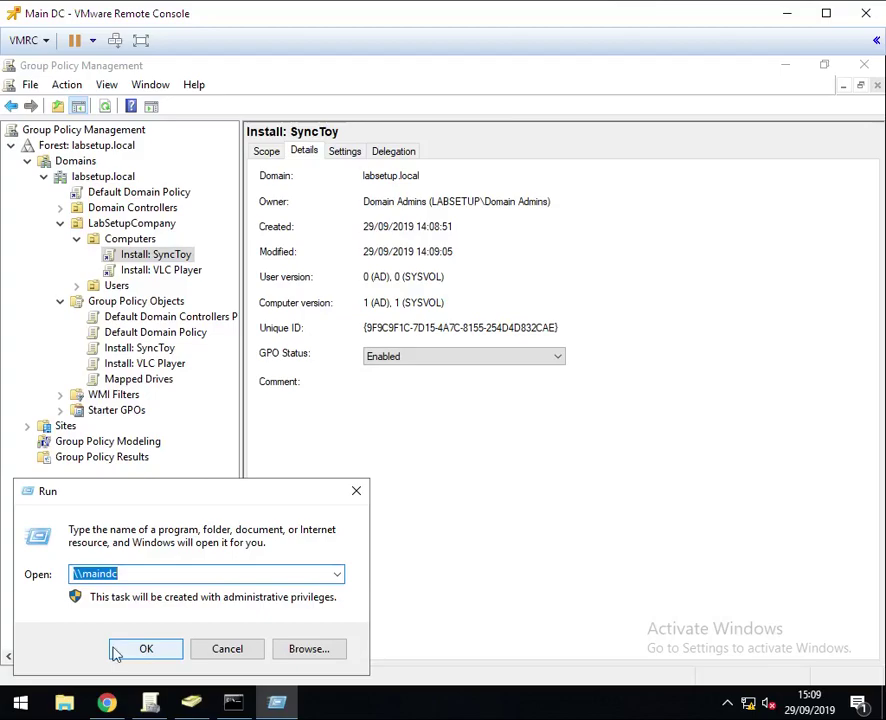
type("\\\\lab")
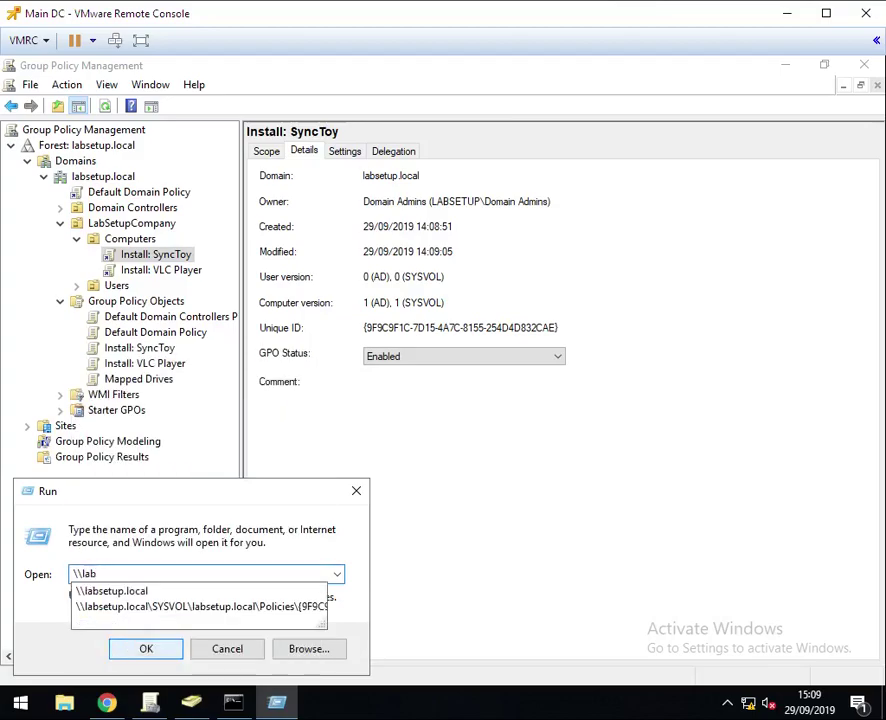
key("Down")
key("Return")
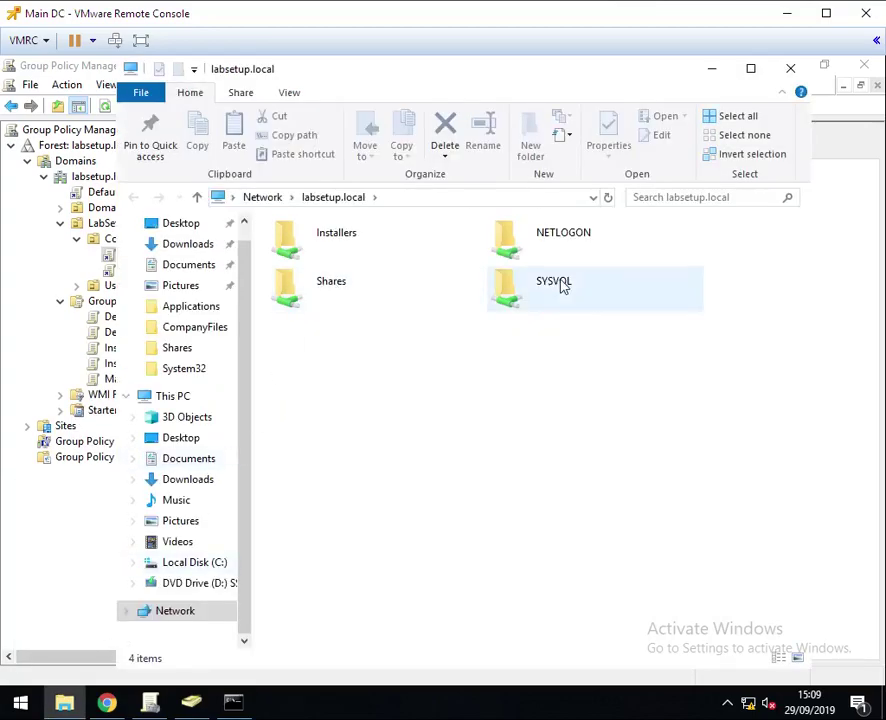
- Browse SYSVOL > labsetup.local > Policies > {9F9C9F1C-…} > Machine > Applications to the .aas file
double_click(563, 286)
double_click(297, 255)
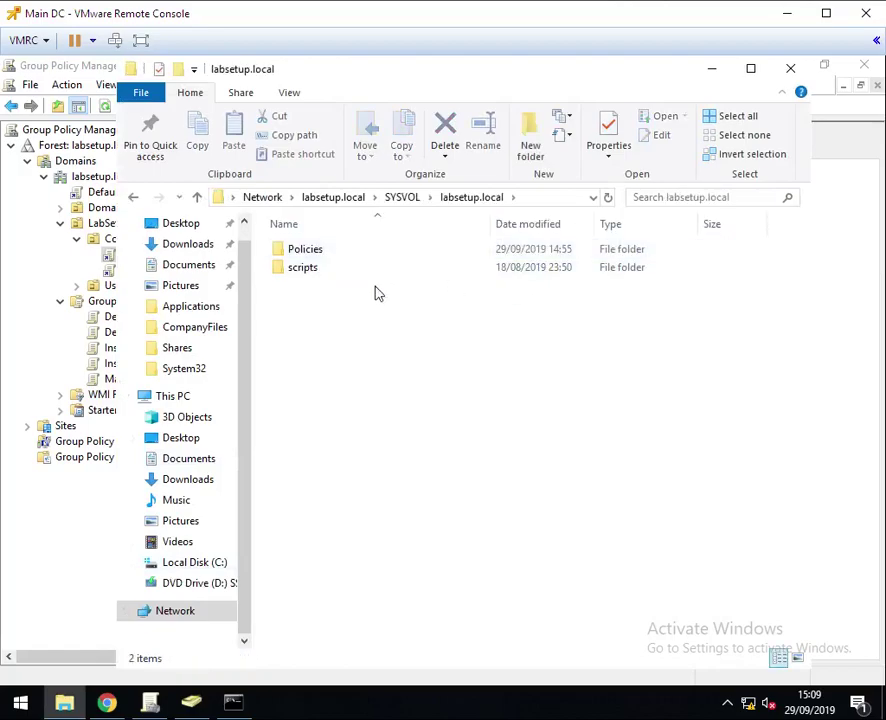
double_click(305, 251)
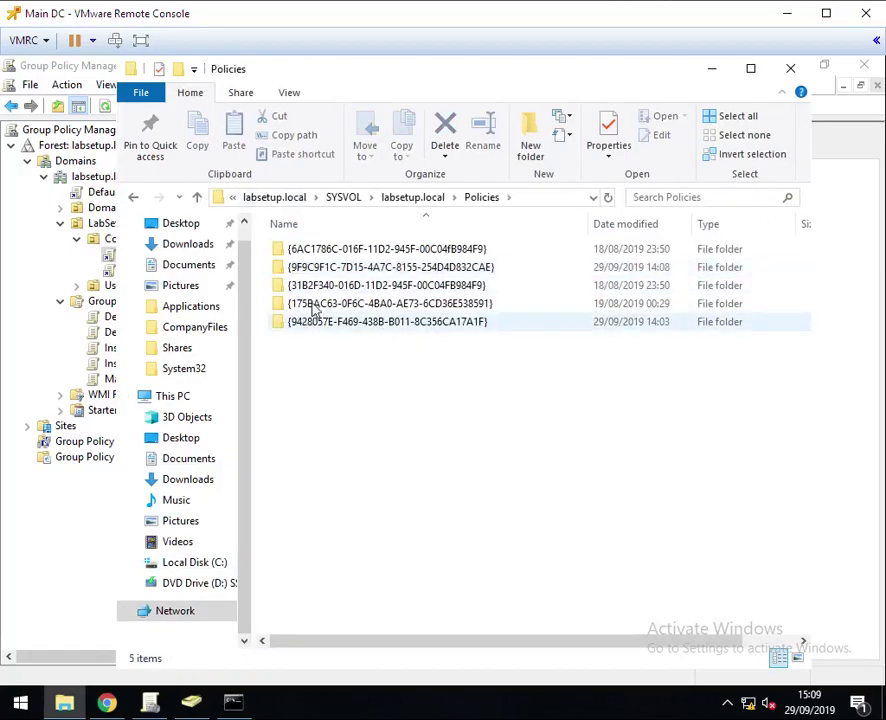
double_click(485, 270)
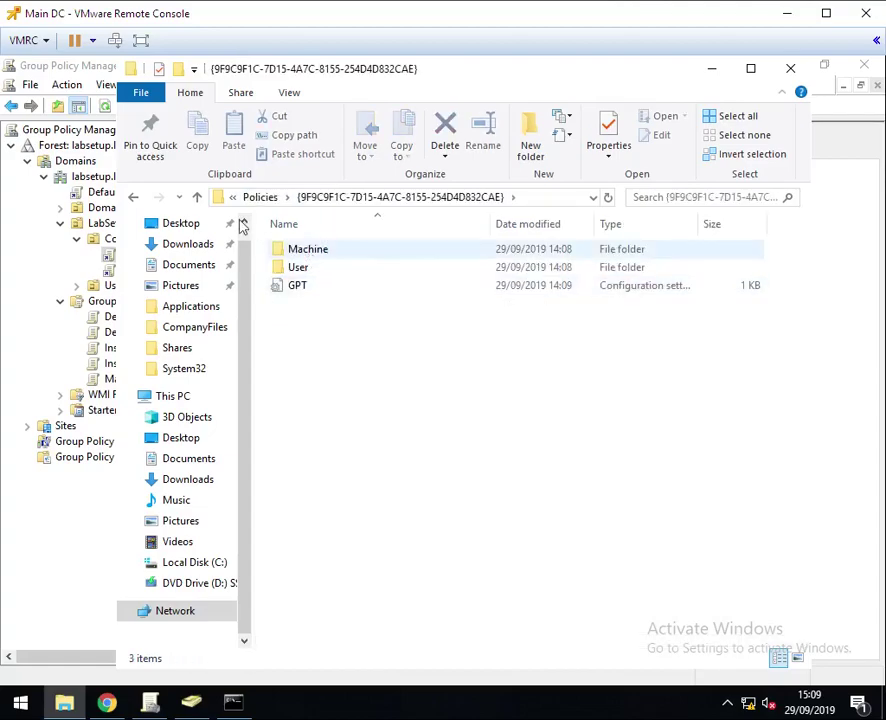
left_click_drag(352, 76, 352, 258)
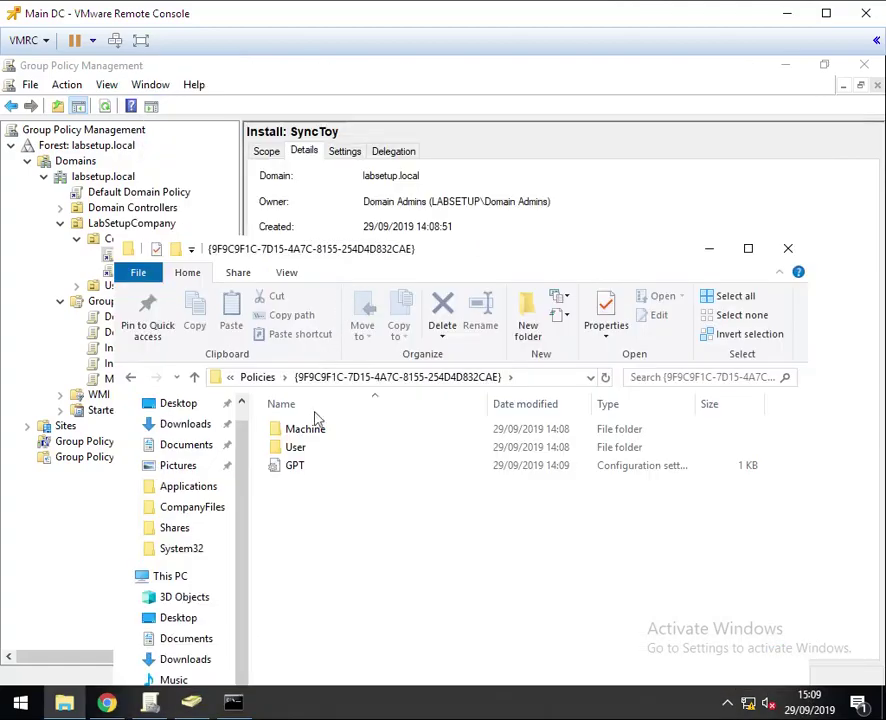
double_click(309, 434)
left_click(299, 437)
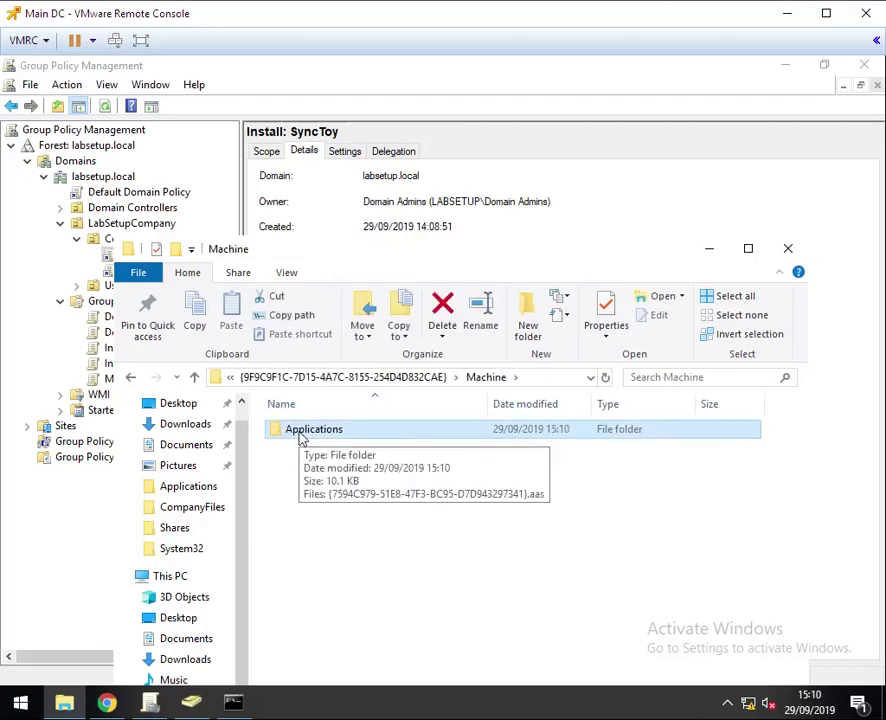
double_click(301, 438)
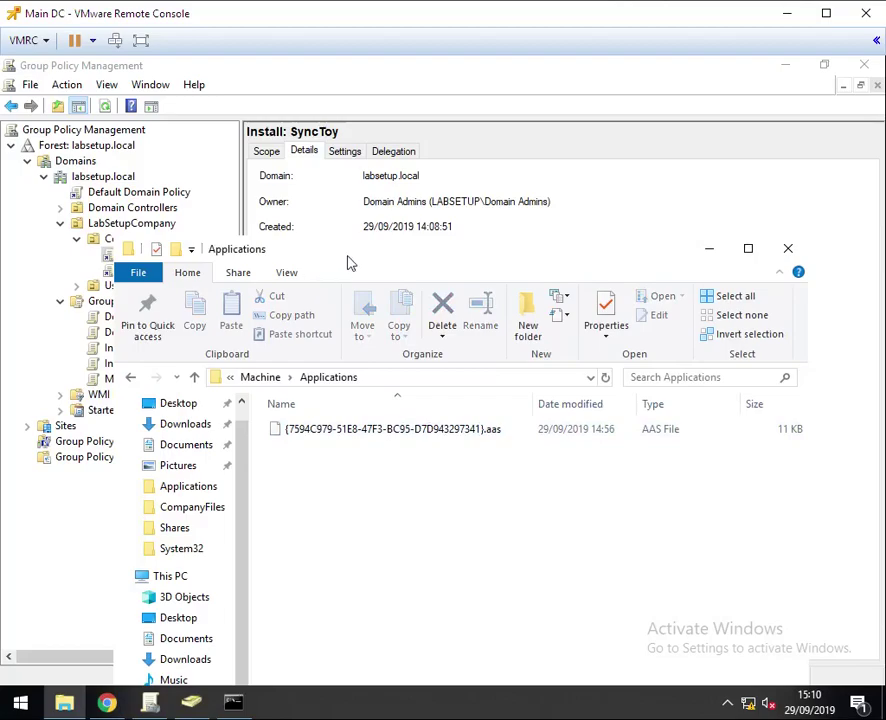
left_click_drag(353, 259, 276, 199)
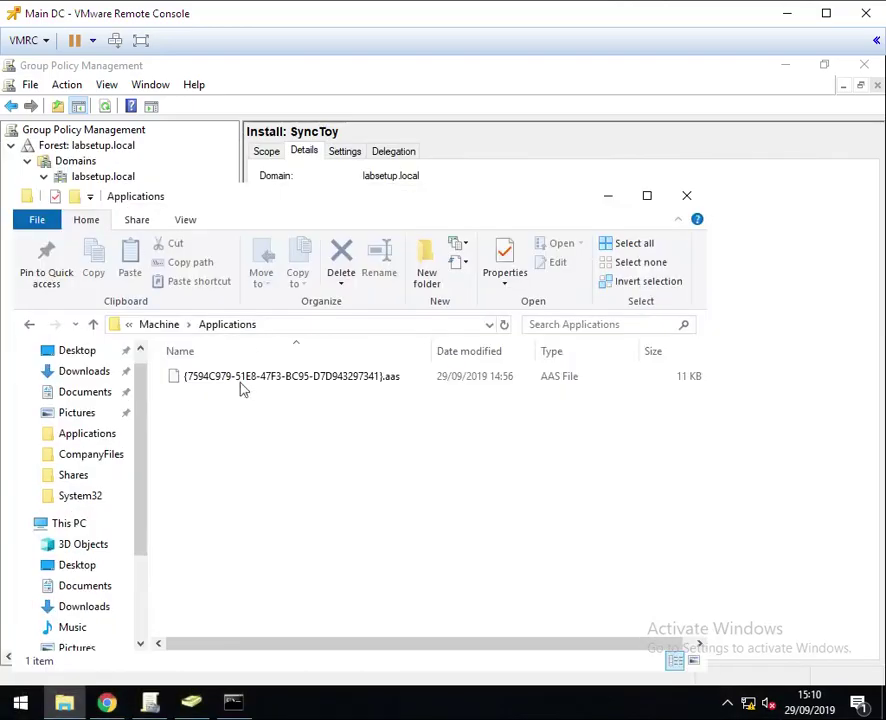
- Launch ADSI Edit by running adsiedit.msc
right_click(33, 702)
left_click(108, 618)
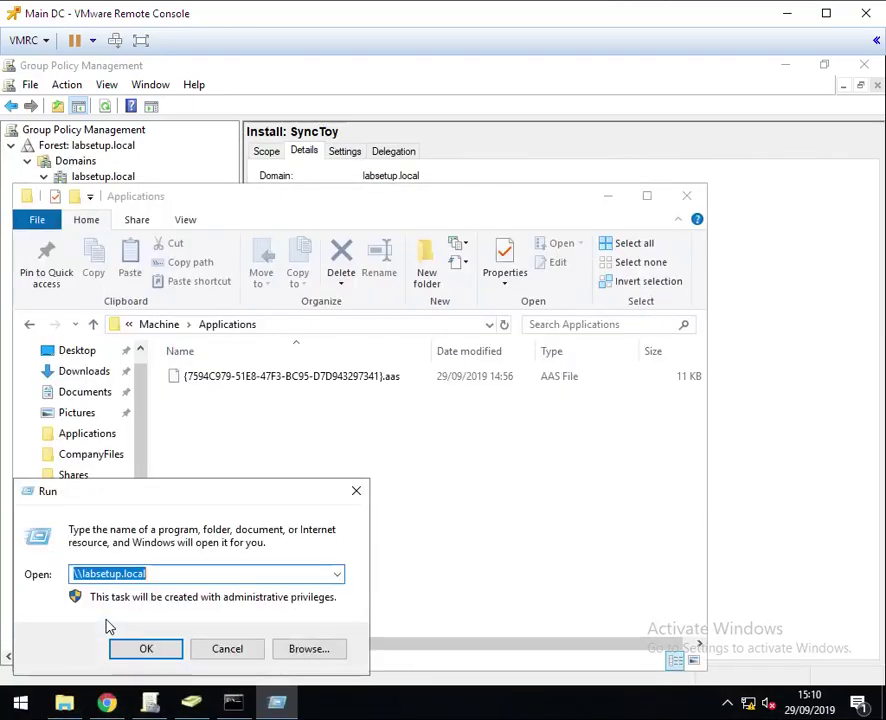
type("a")
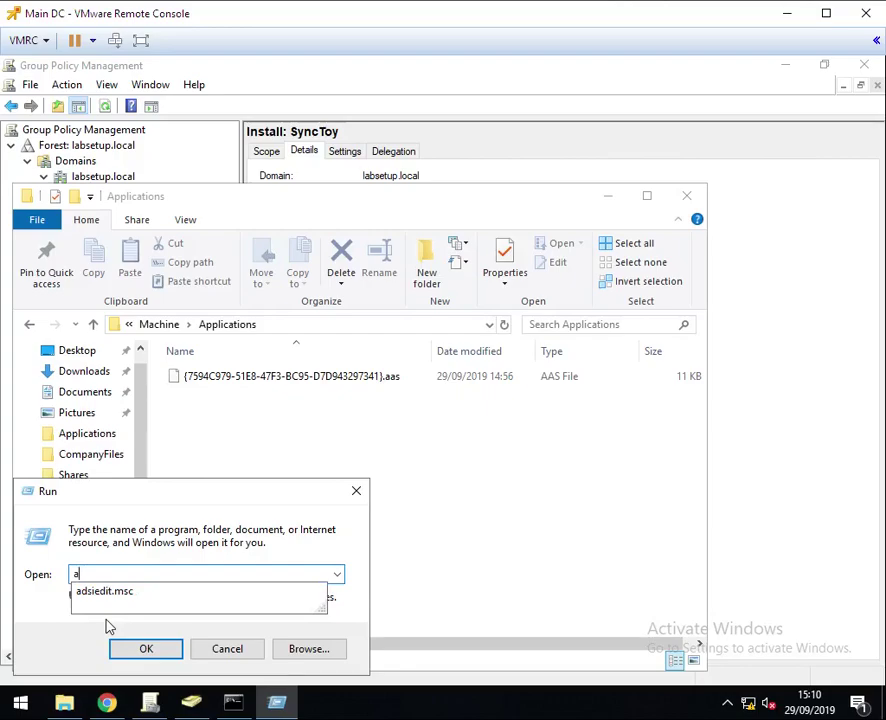
key("Down")
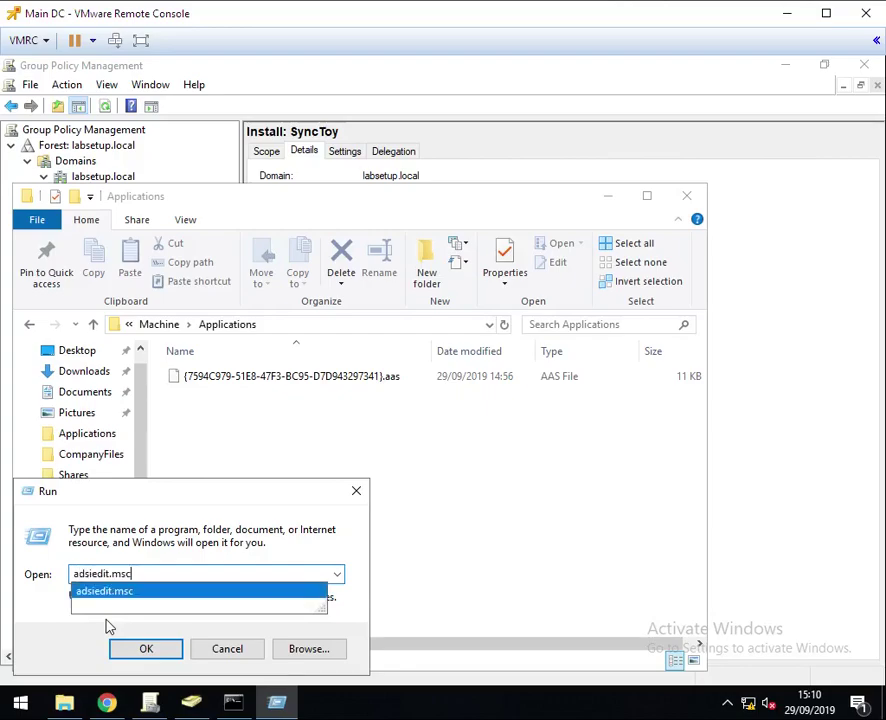
left_click(139, 591)
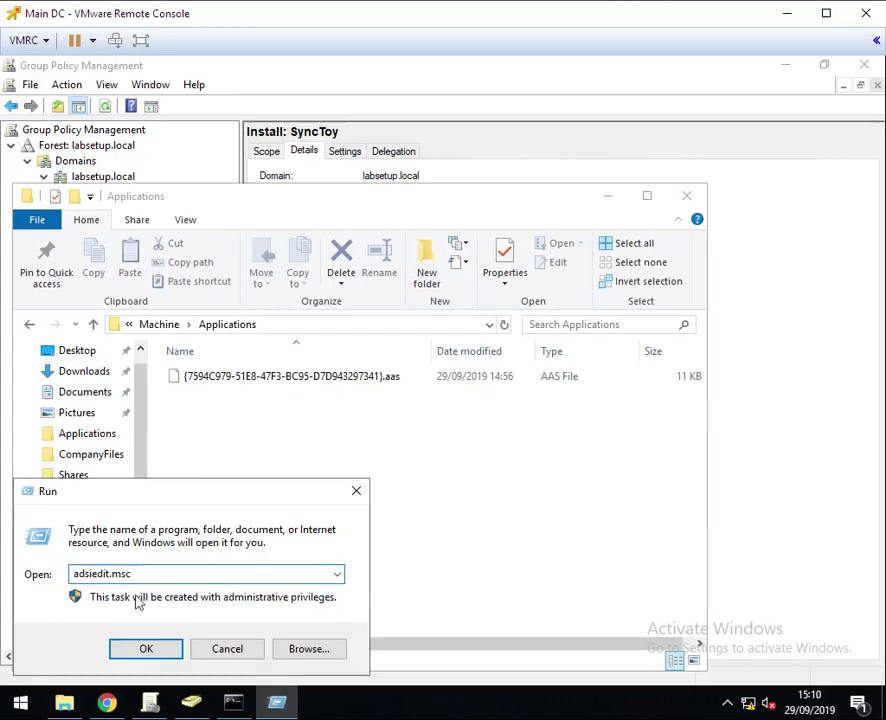
left_click(139, 650)
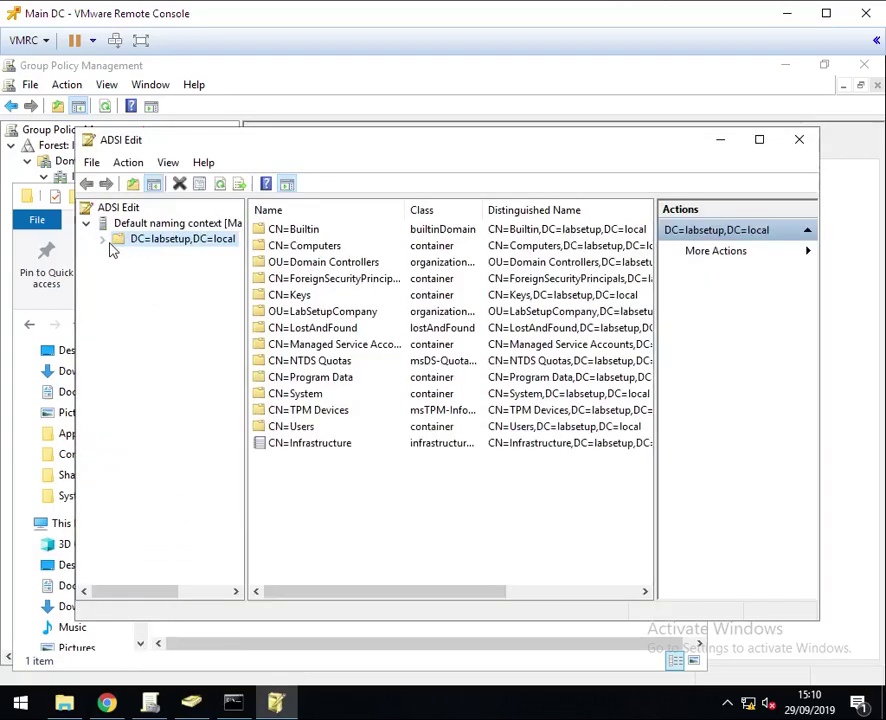
- Remove the existing Default naming context connection
left_click(126, 225)
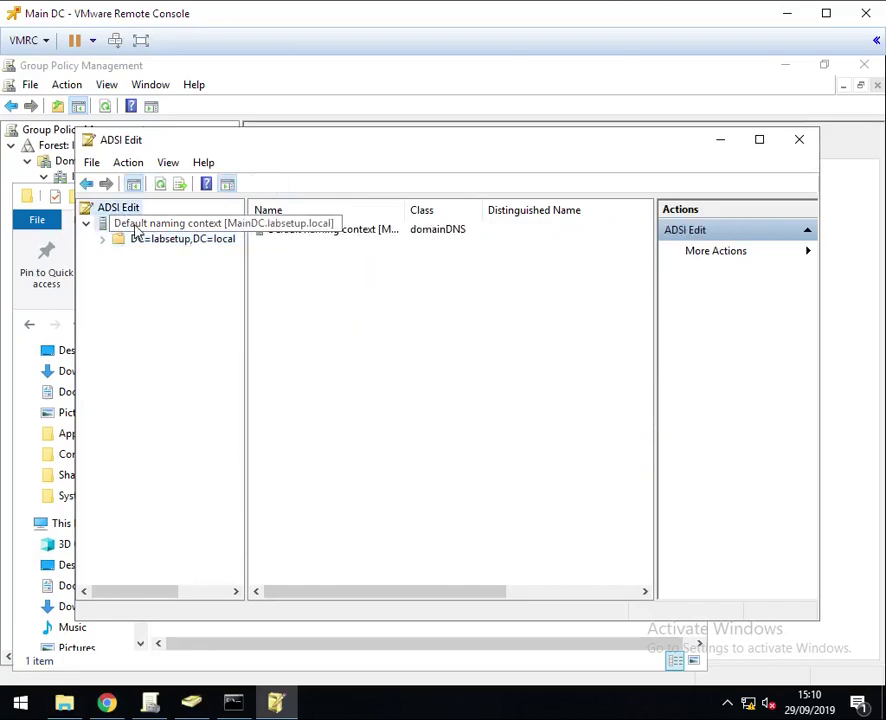
right_click(126, 225)
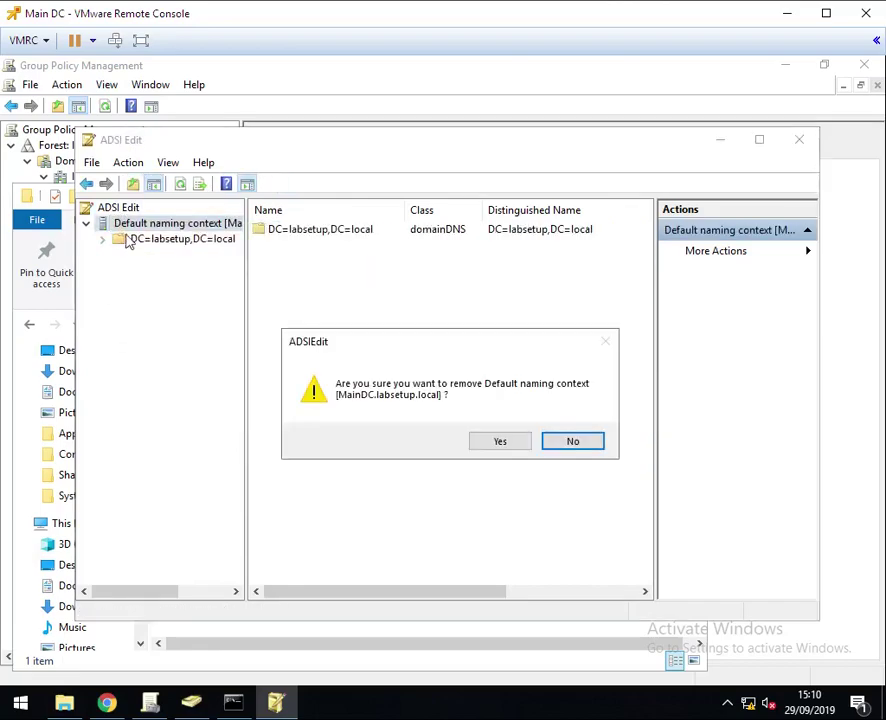
left_click(500, 442)
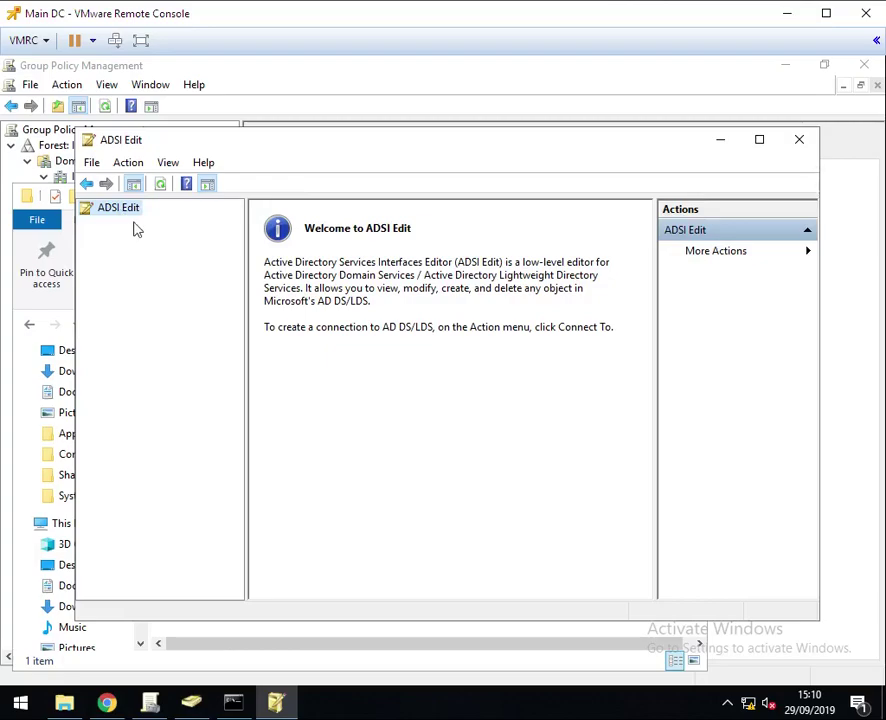
- Connect ADSI Edit to the domain's Default naming context
left_click(128, 163)
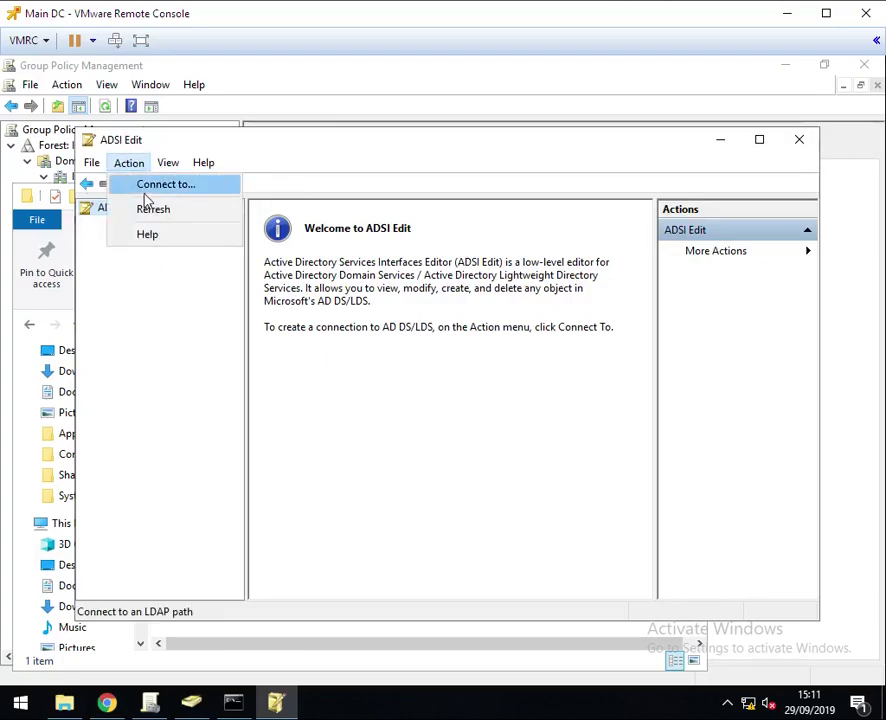
left_click(146, 192)
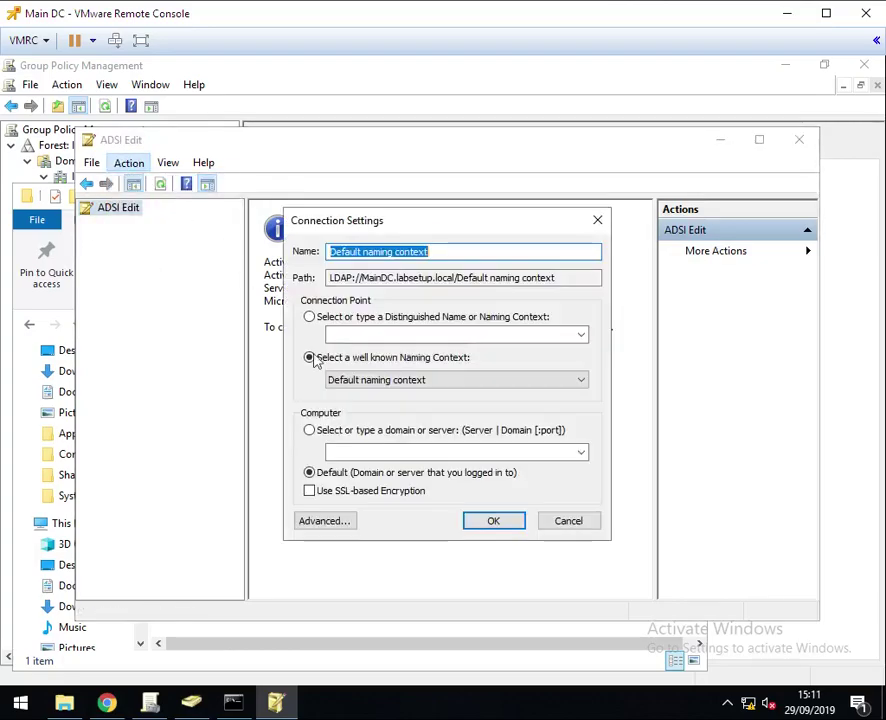
left_click(494, 521)
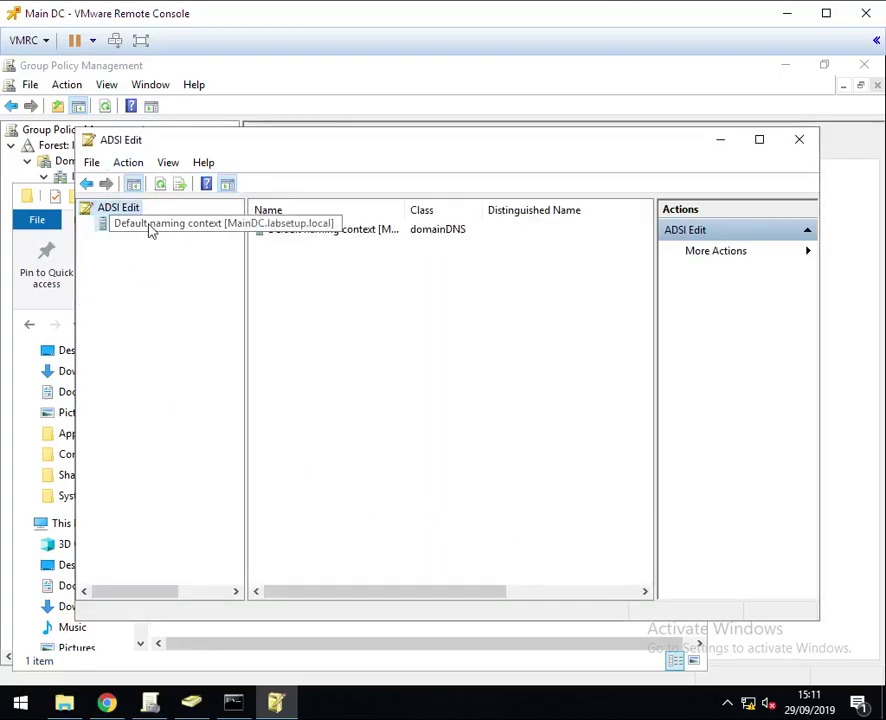
left_click(160, 229)
- Expand DC=labsetup > CN=System > CN=Policies to the policy matching SyncToy's ID
left_click(94, 226)
double_click(112, 243)
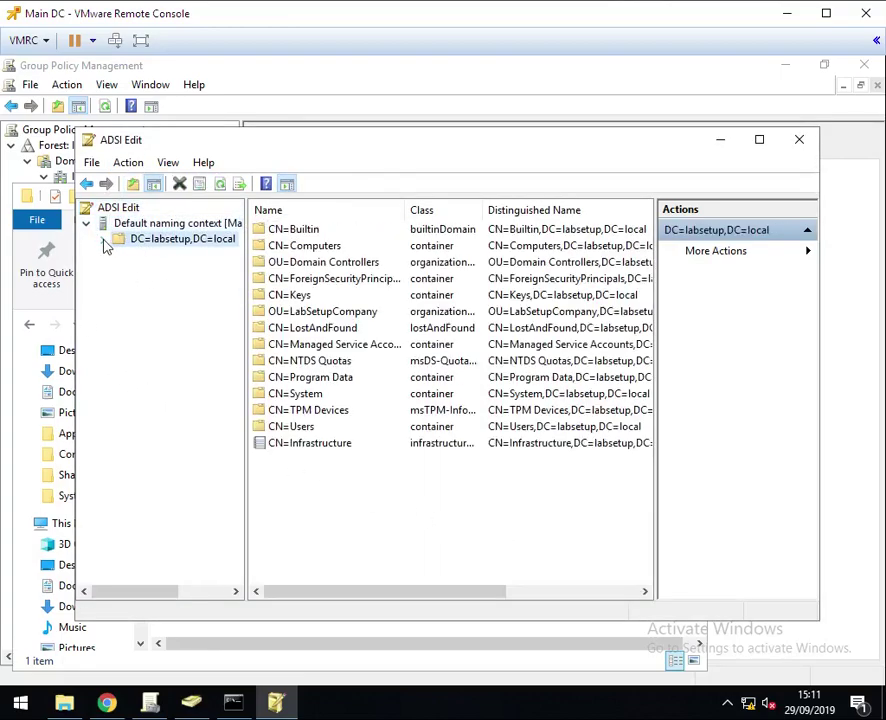
left_click(172, 410)
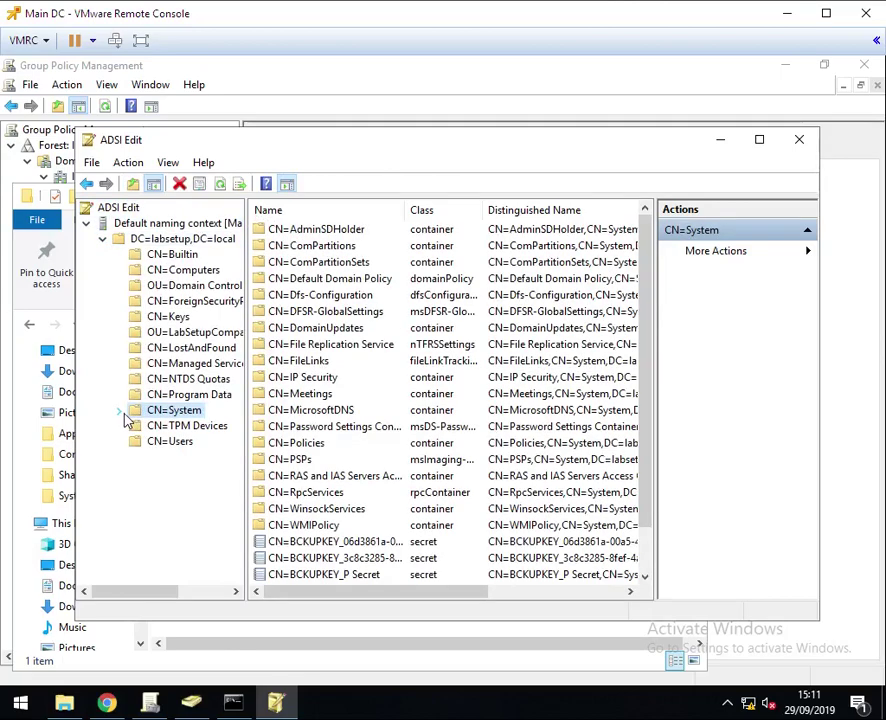
left_click(120, 416)
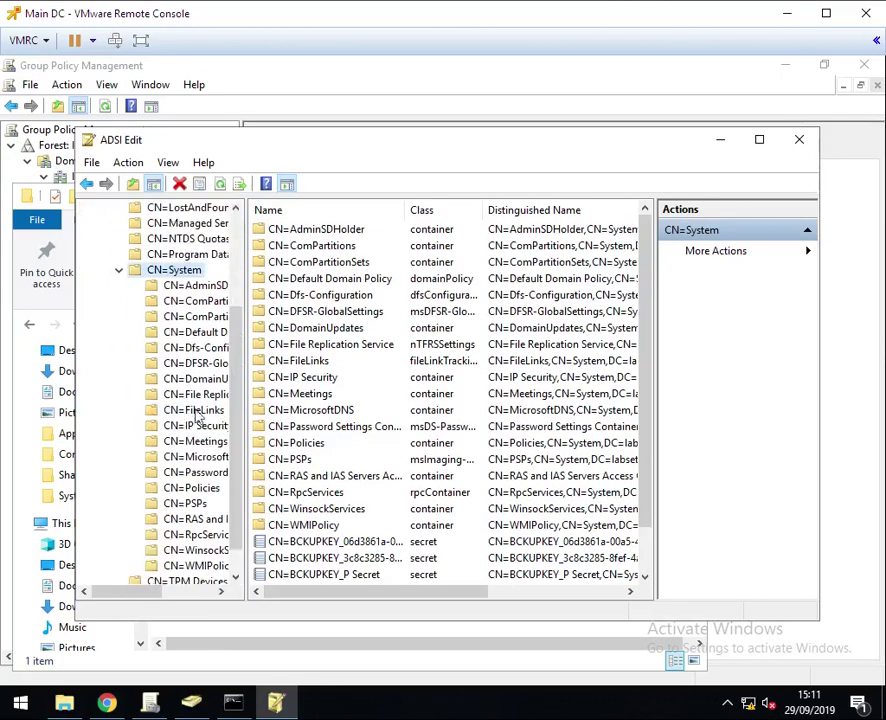
left_click(155, 490)
left_click(136, 488)
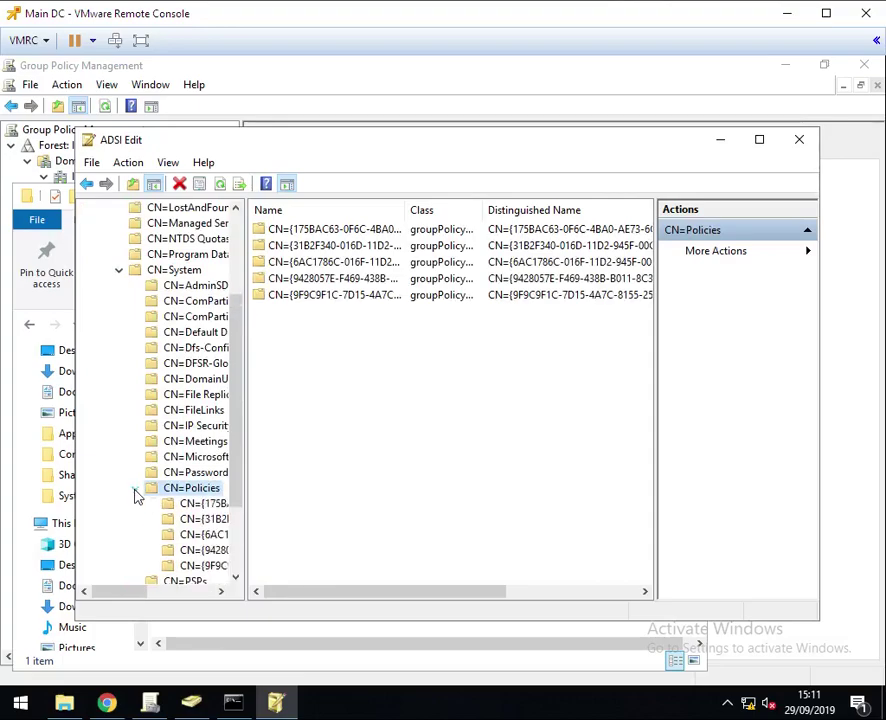
left_click_drag(143, 592, 177, 592)
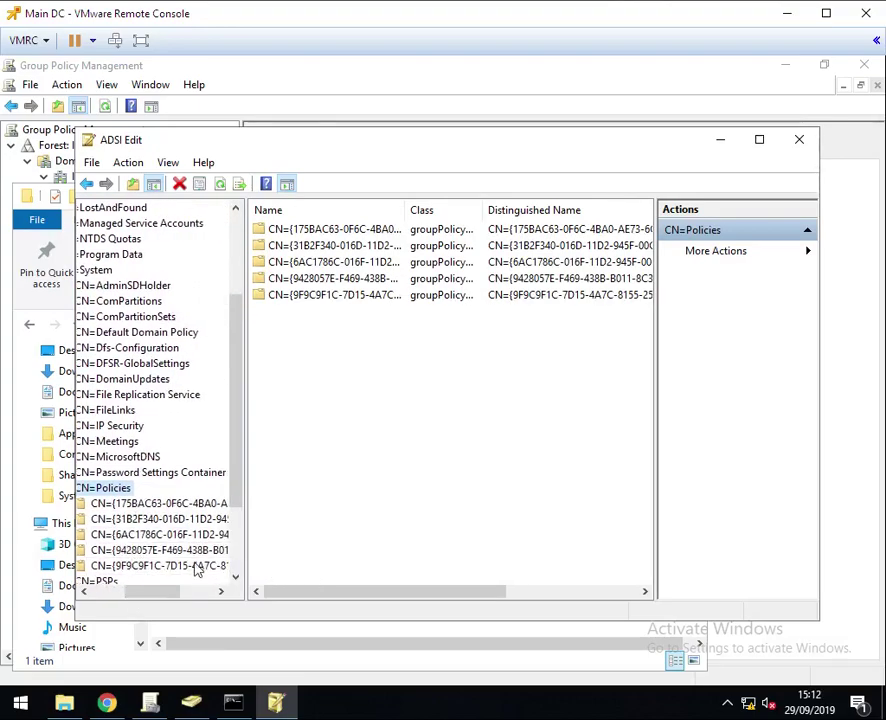
left_click(138, 567)
- Open CN=Machine > CN=Class Store > CN=Packages and widen the Name column to read the package
double_click(301, 229)
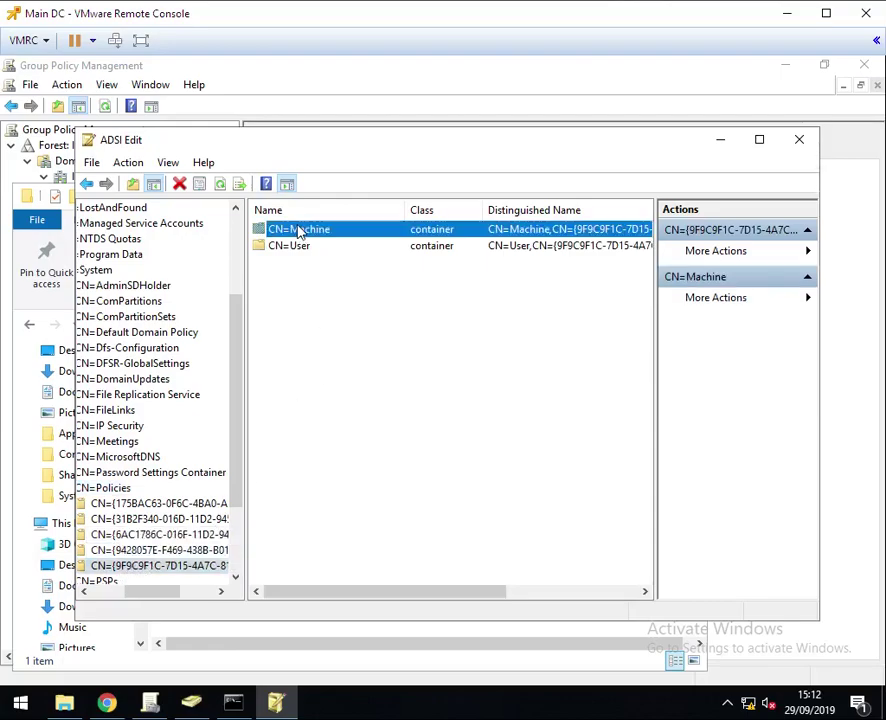
left_click(301, 233)
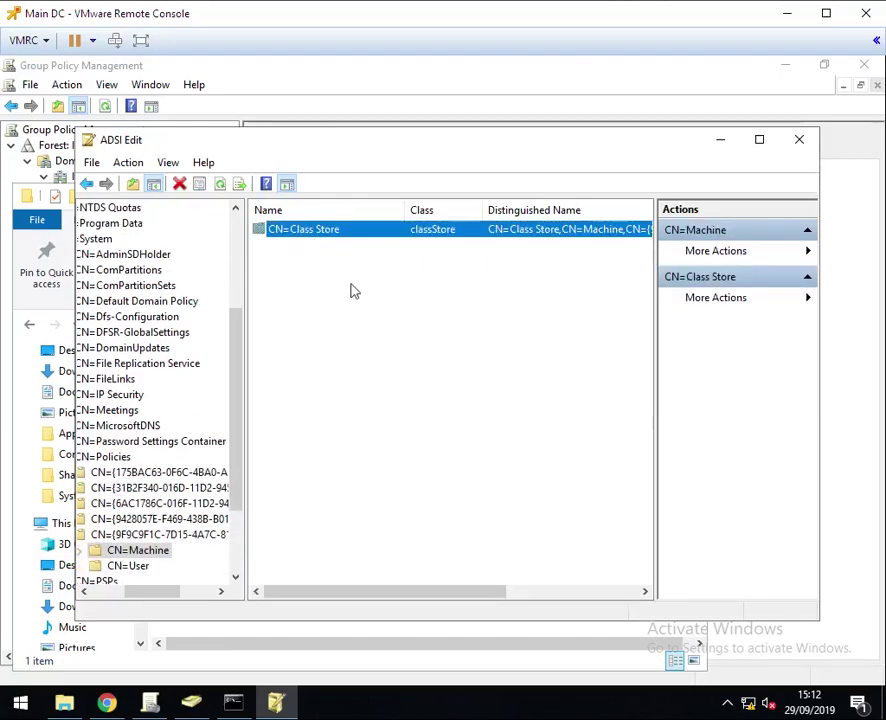
double_click(312, 233)
double_click(305, 232)
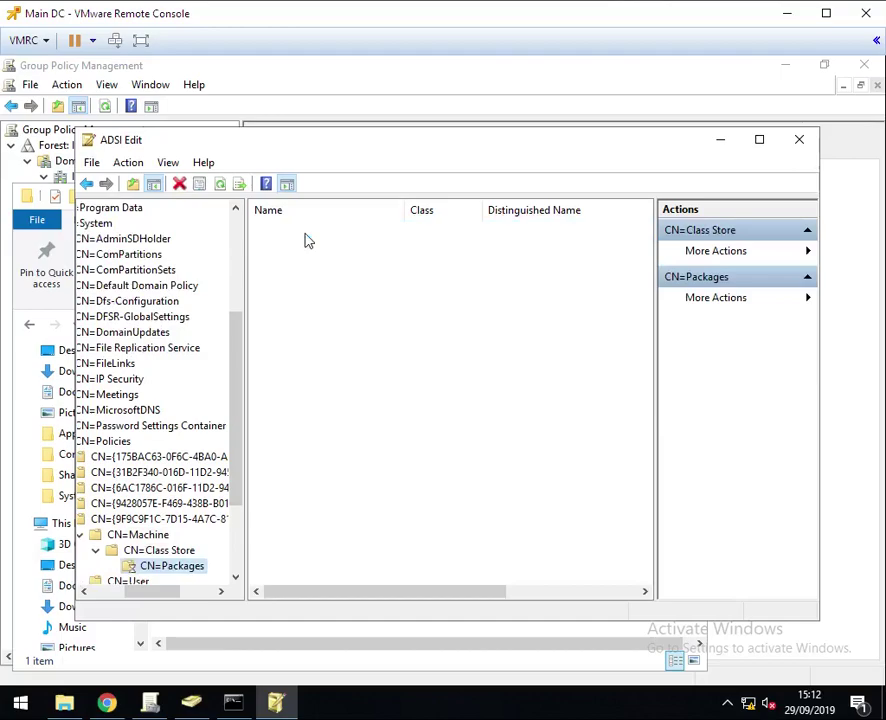
left_click(330, 231)
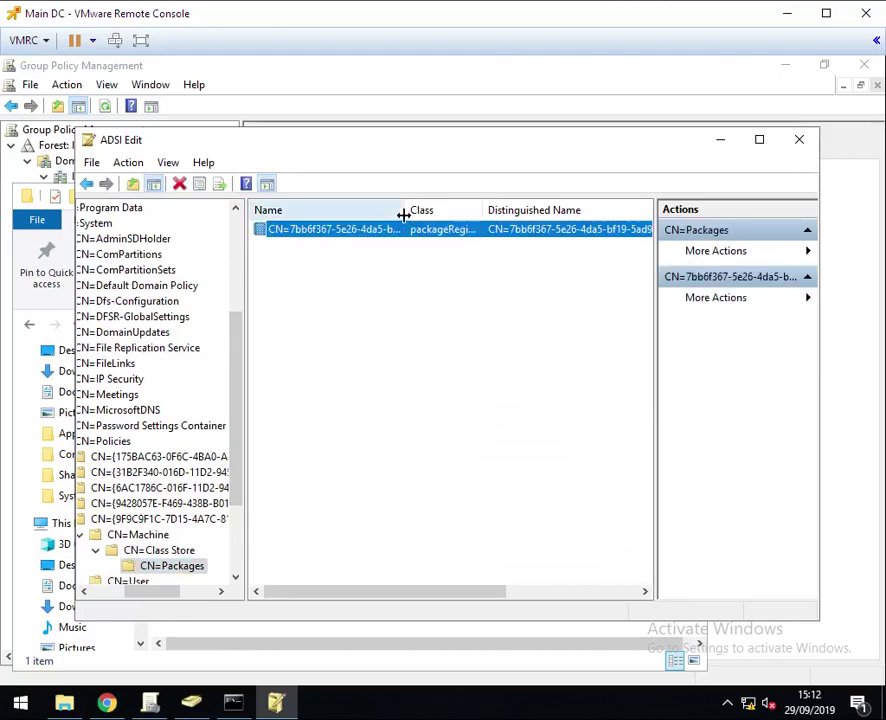
left_click_drag(405, 211, 494, 212)
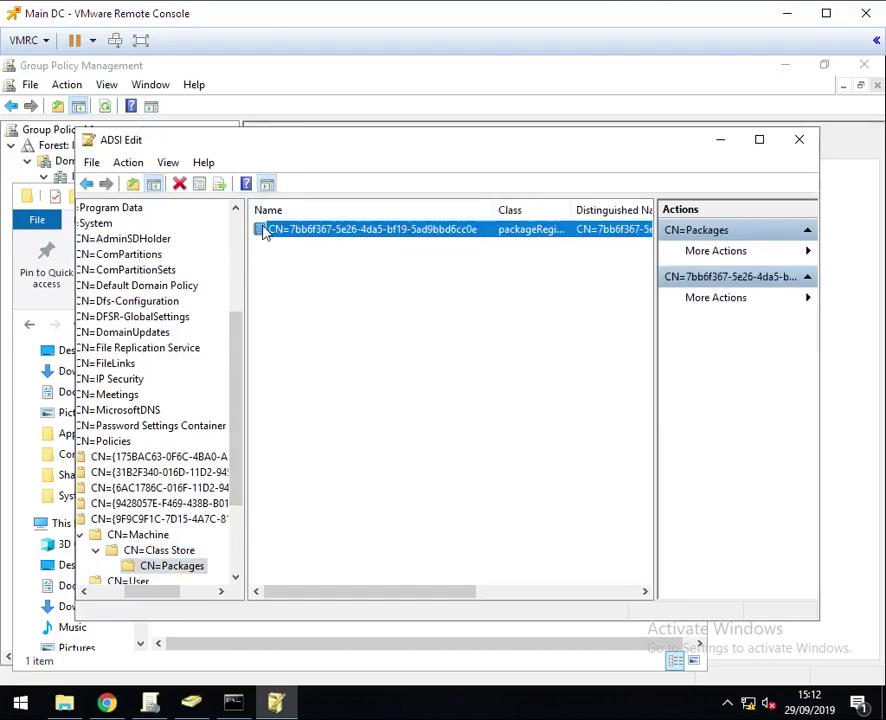
- Edit the package's msiFileList attribute and select its \\dfsserver\Installers\SyncToy\SyncToySetup.msi value
right_click(320, 234)
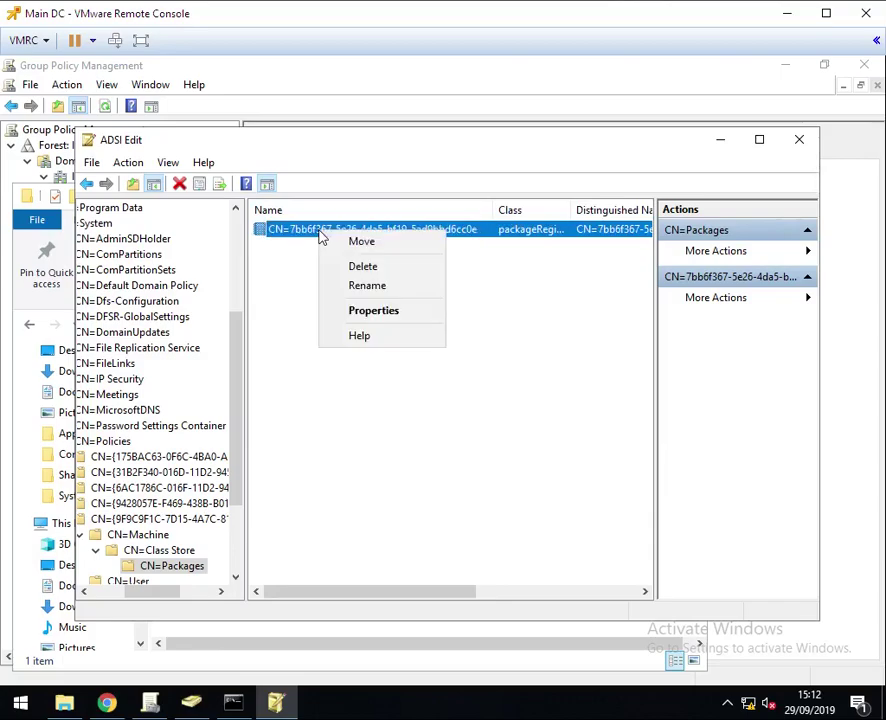
left_click(376, 318)
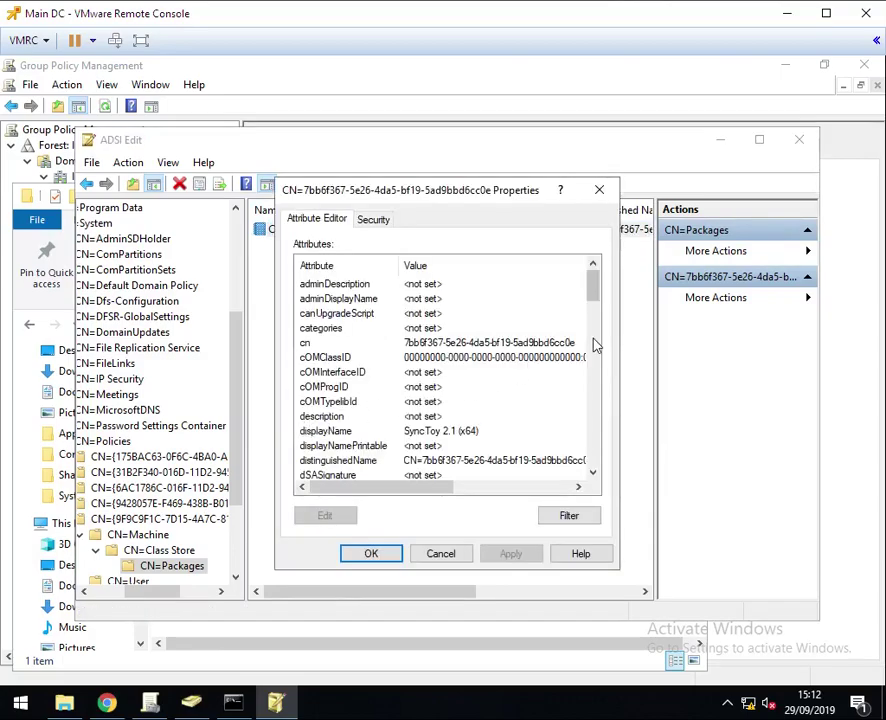
left_click_drag(593, 292, 591, 368)
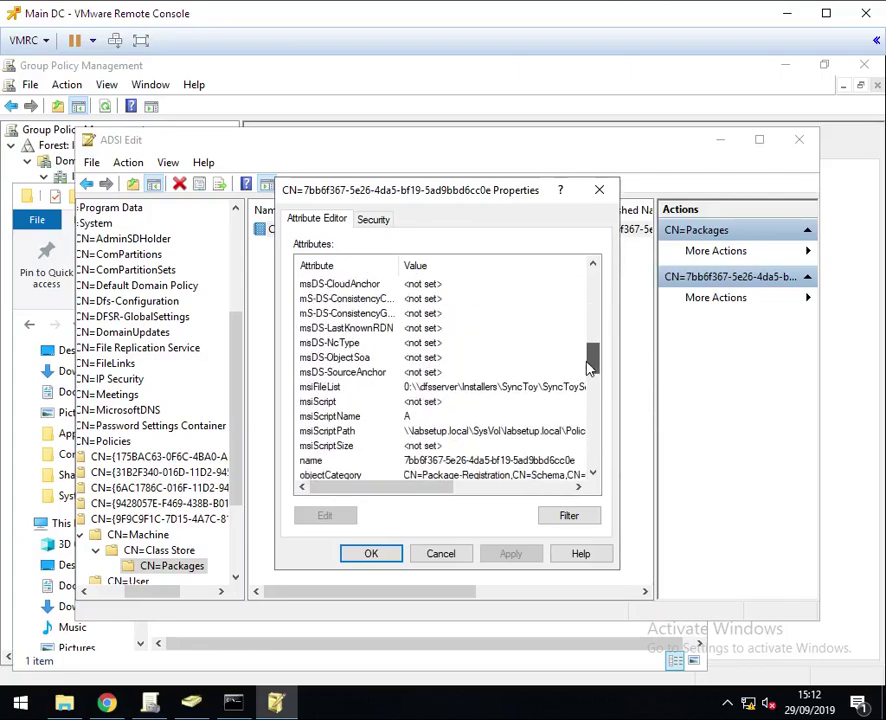
left_click(322, 388)
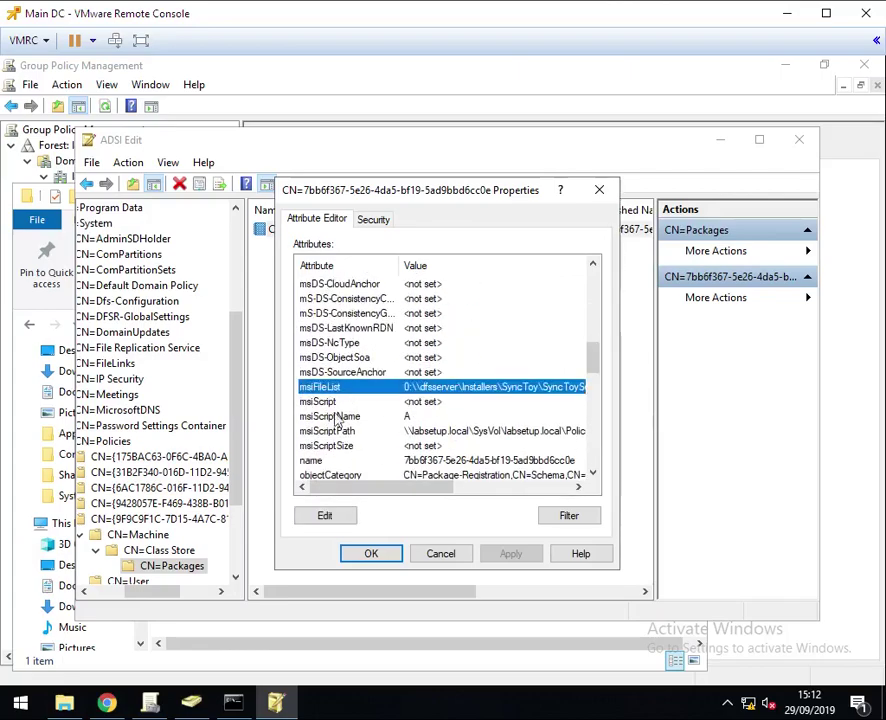
left_click(327, 519)
left_click(378, 338)
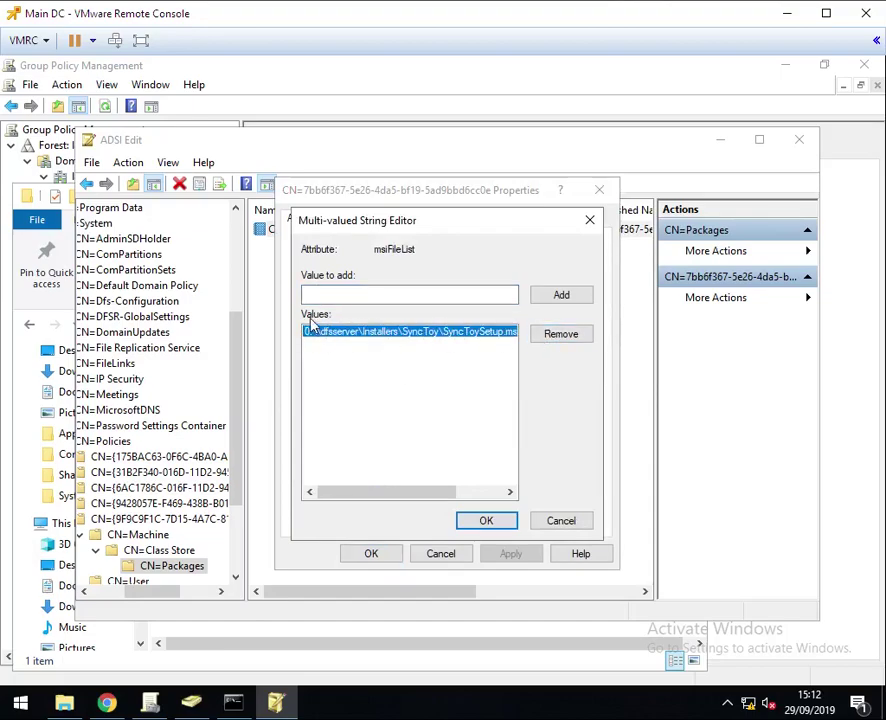
- Replace dfsserver with maindc, making msiFileList 0:\\maindc\Installers\SyncToy\SyncToySetup.msi
left_click(563, 336)
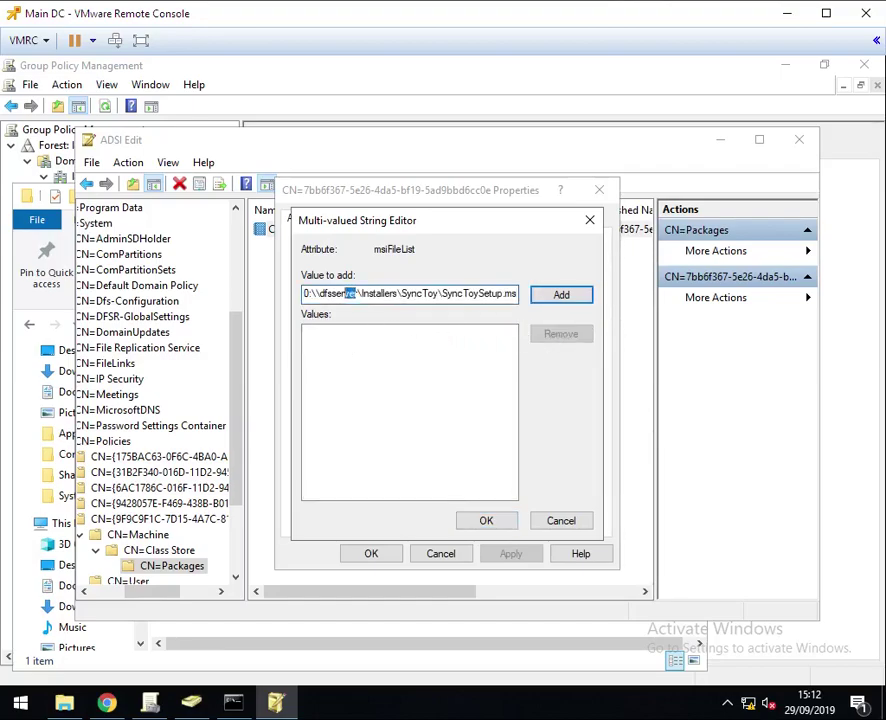
left_click_drag(358, 293, 362, 318)
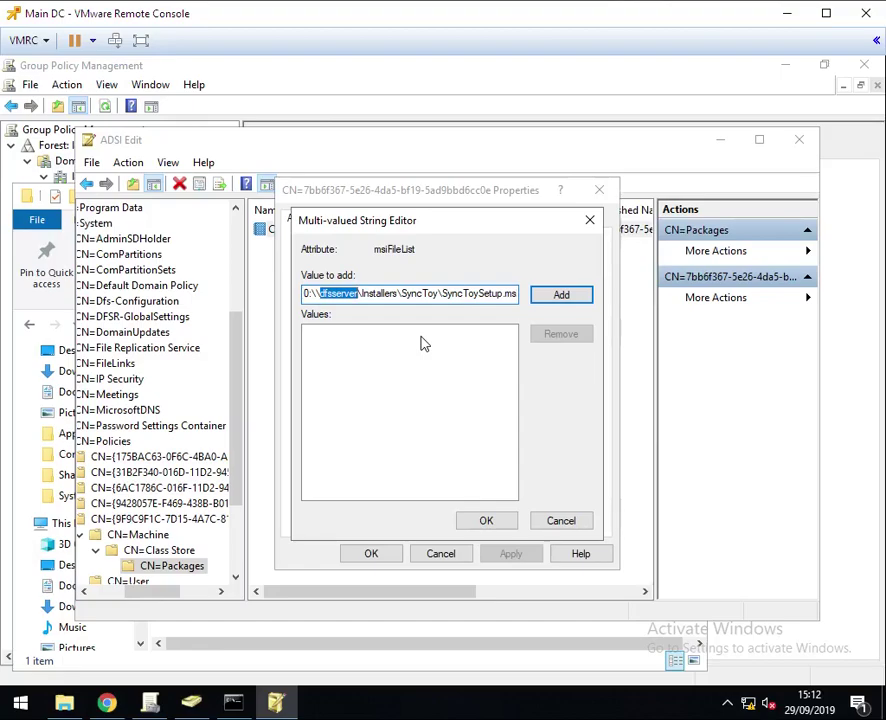
type("main")
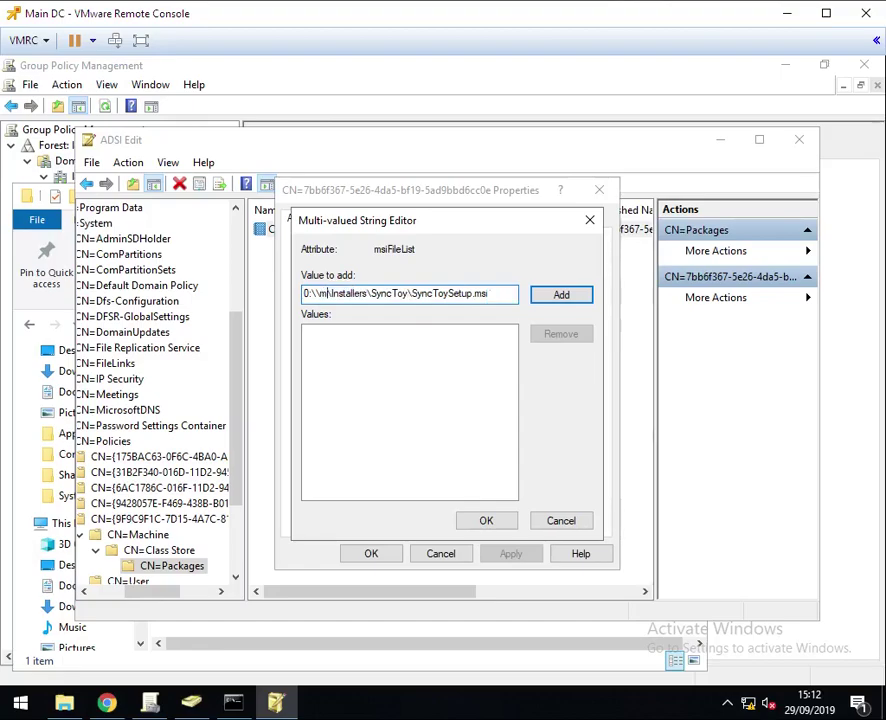
type("dc")
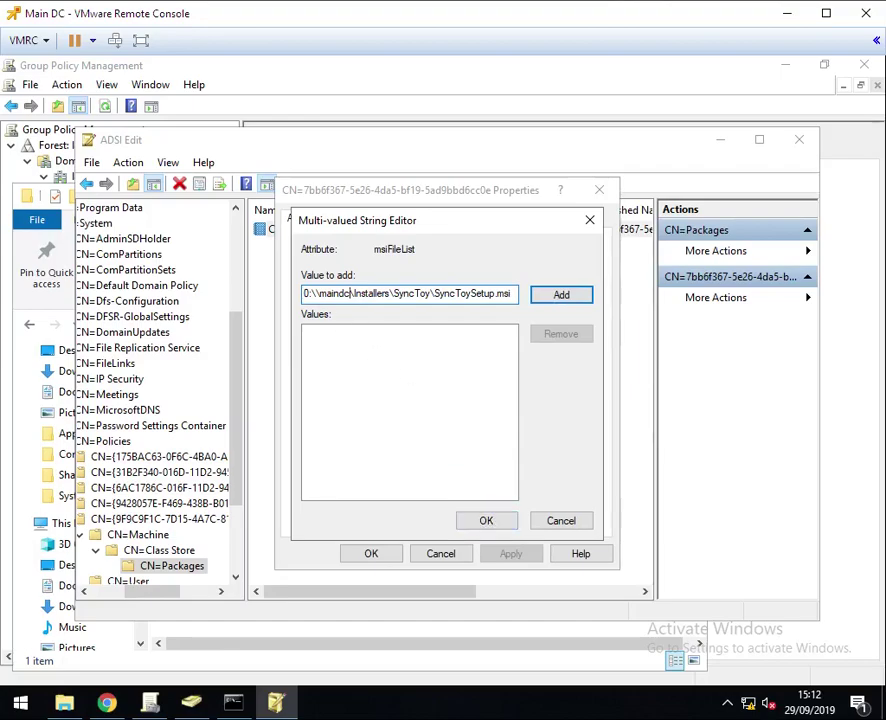
left_click_drag(312, 293, 512, 307)
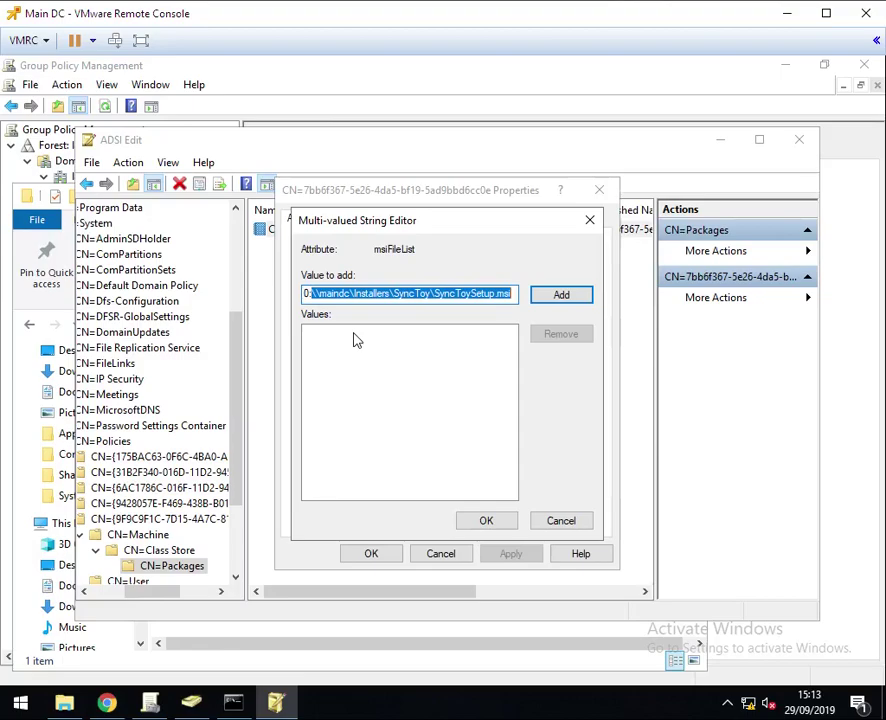
left_click(563, 296)
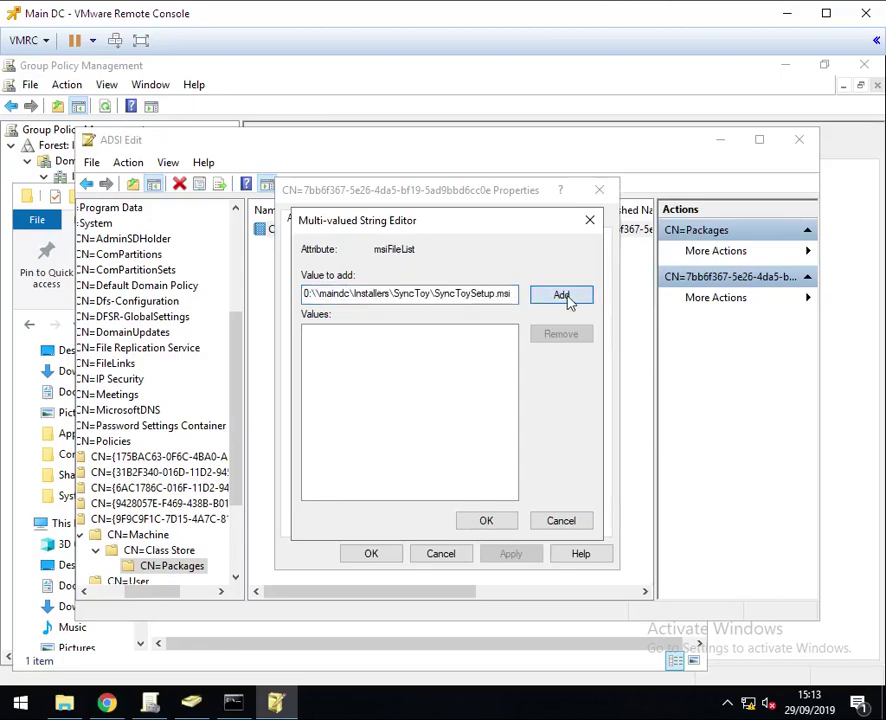
left_click(487, 521)
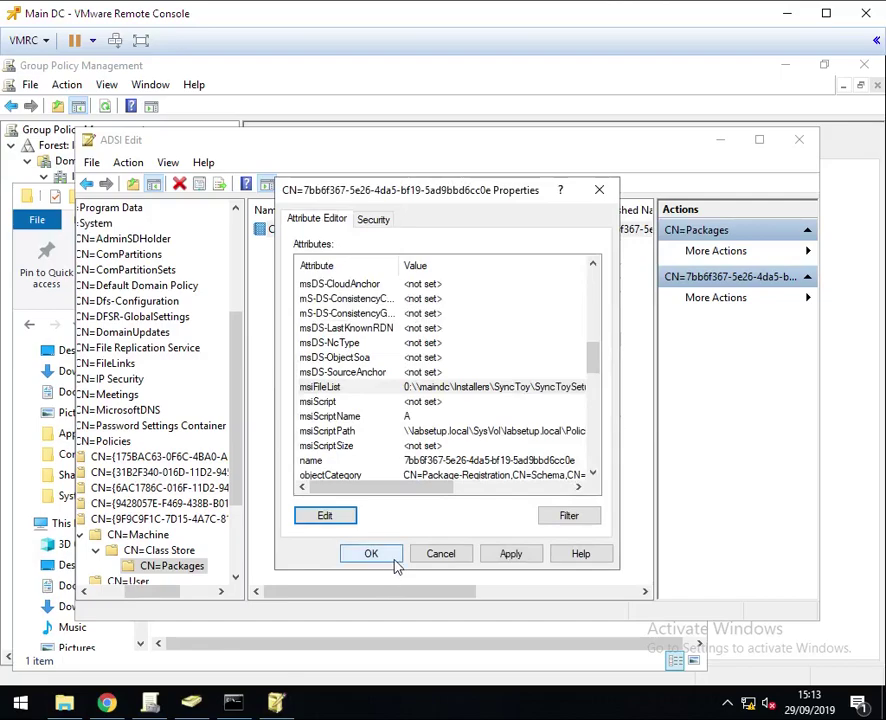
- Save the package properties and close ADSI Edit
left_click(377, 566)
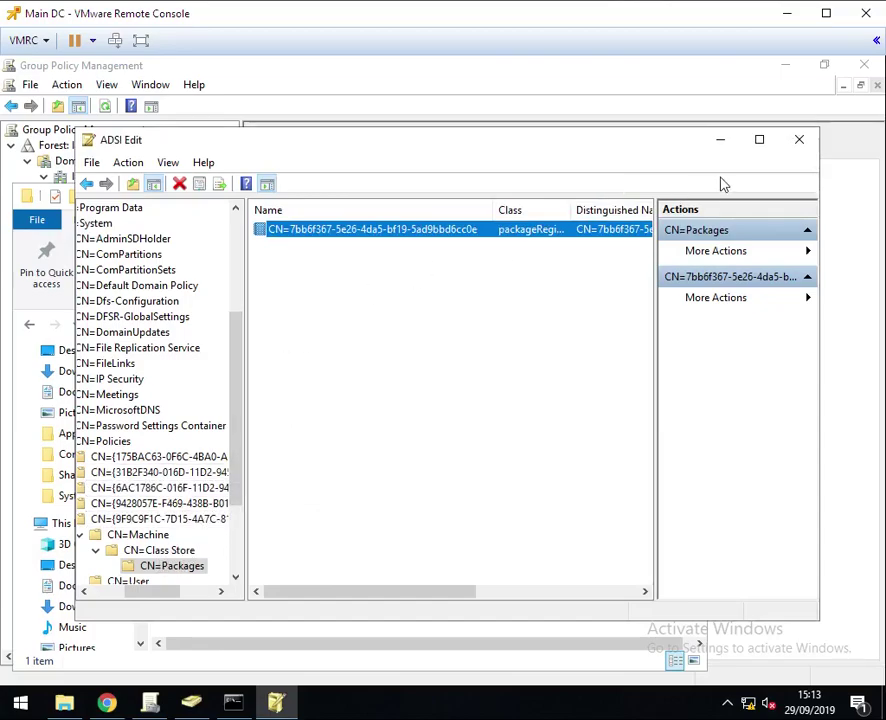
left_click(799, 146)
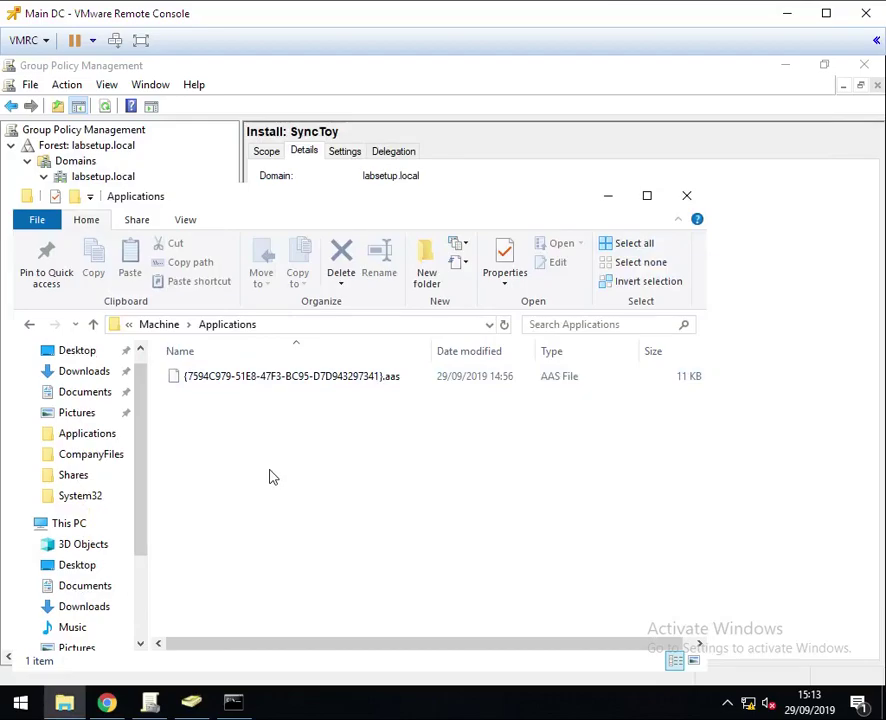
- Read the Microsoft support article on changing the MSI path, then minimize the Applications folder
key("alt+Tab")
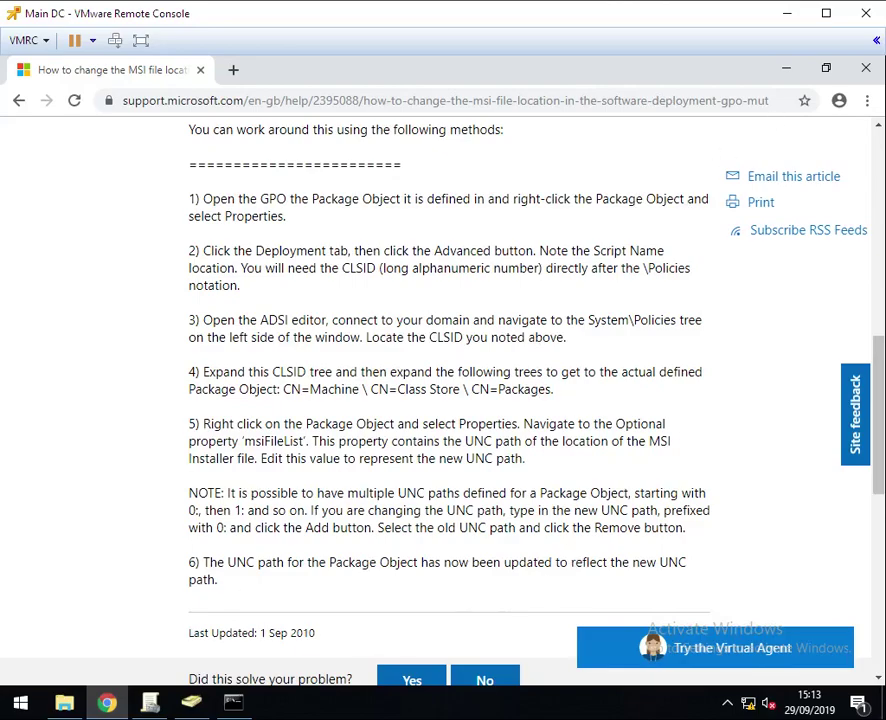
key("alt+Tab")
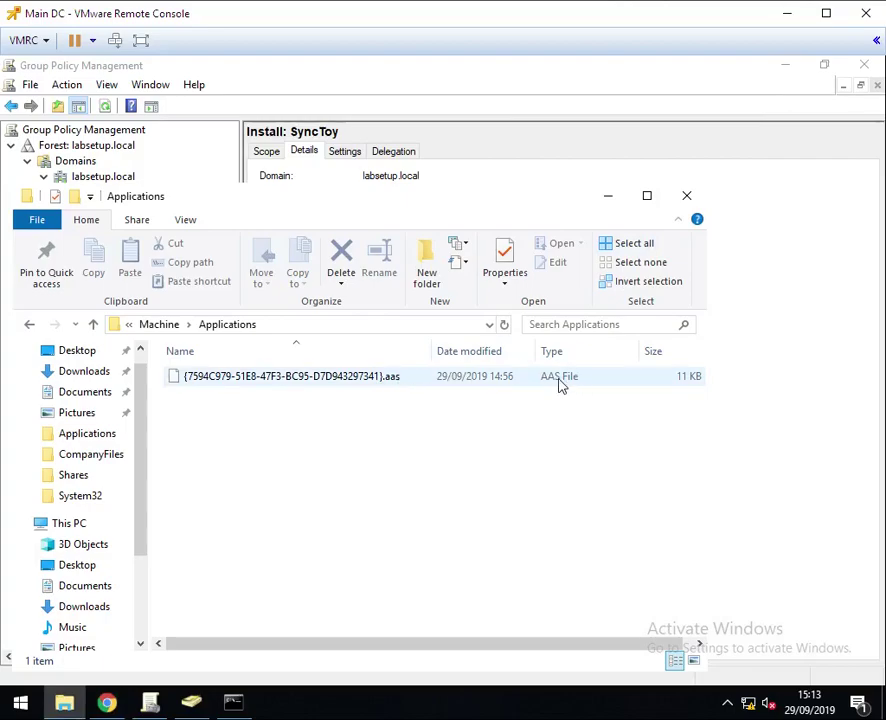
left_click(606, 197)
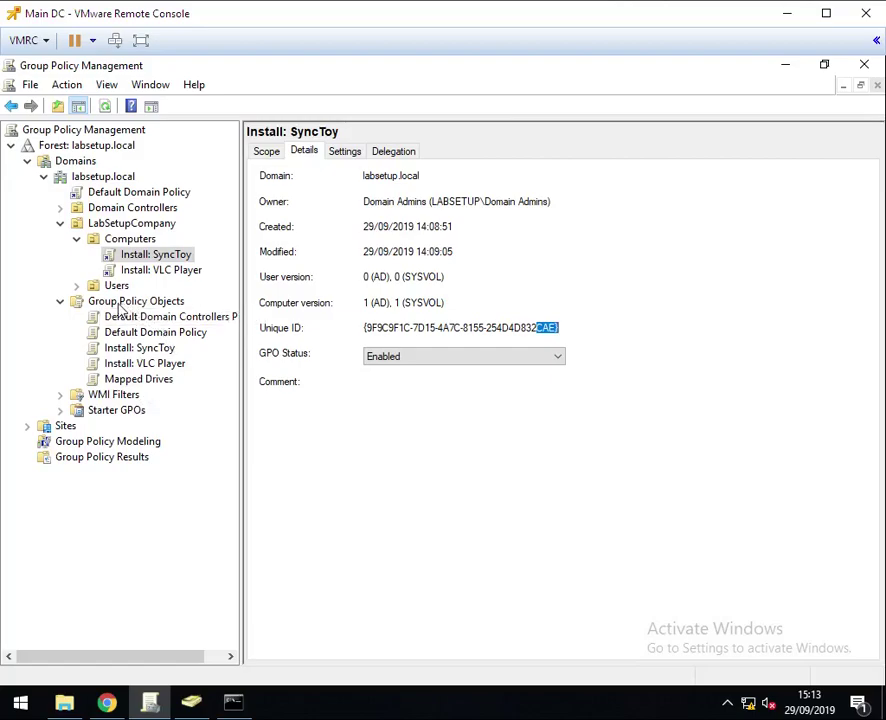
- Create a new GPO named AAAATEST under Group Policy Objects and view its details
right_click(118, 242)
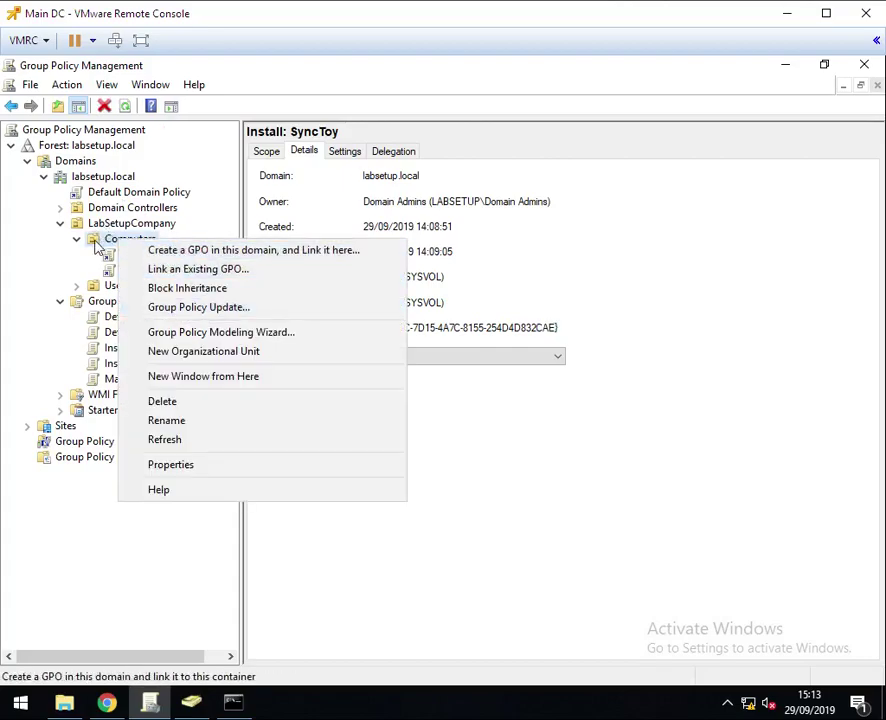
left_click(97, 244)
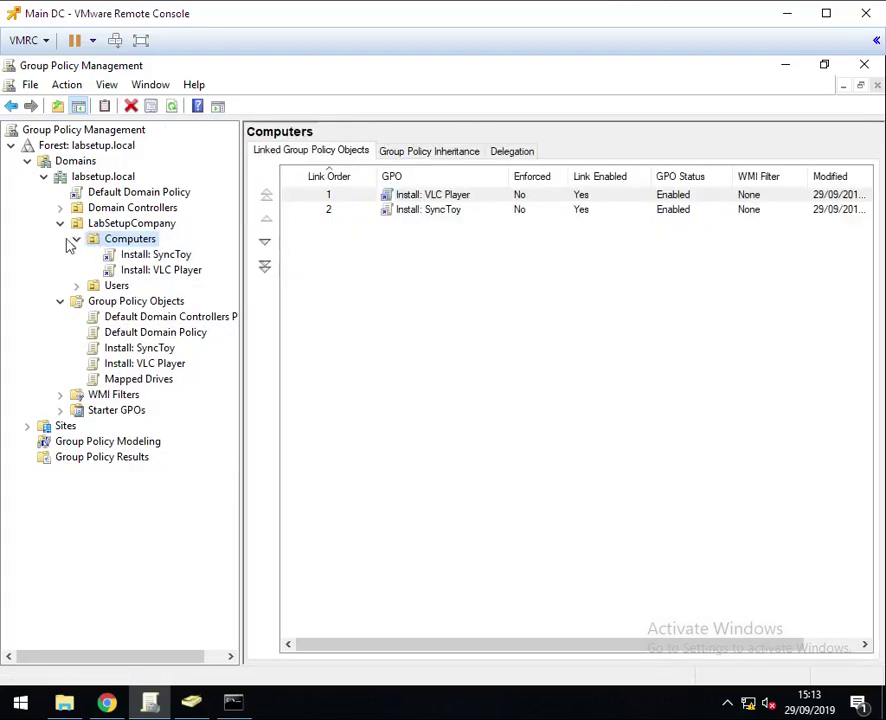
left_click(126, 303)
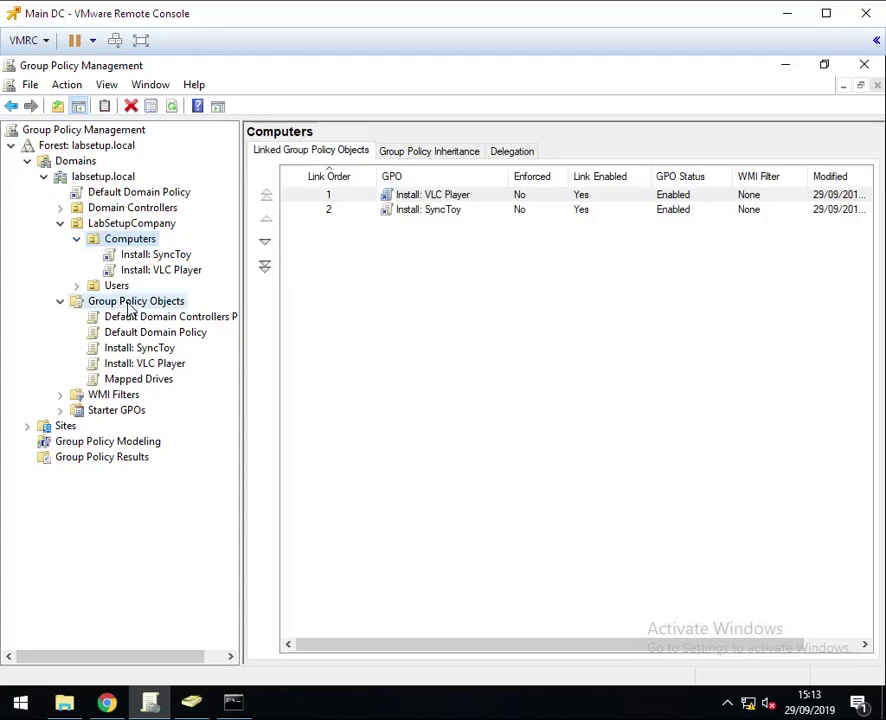
right_click(166, 304)
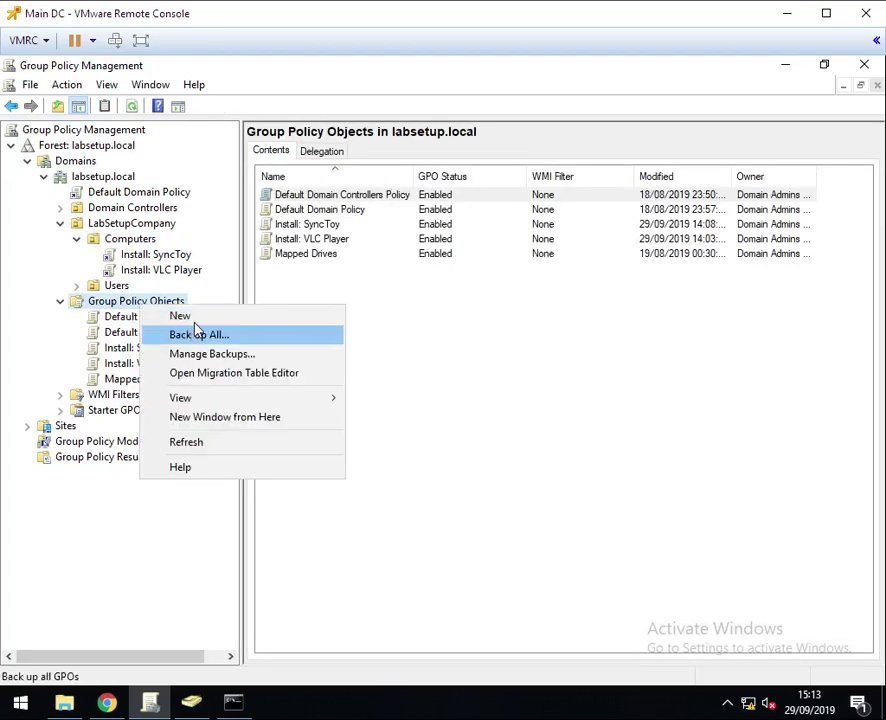
left_click(188, 318)
type("AAAA")
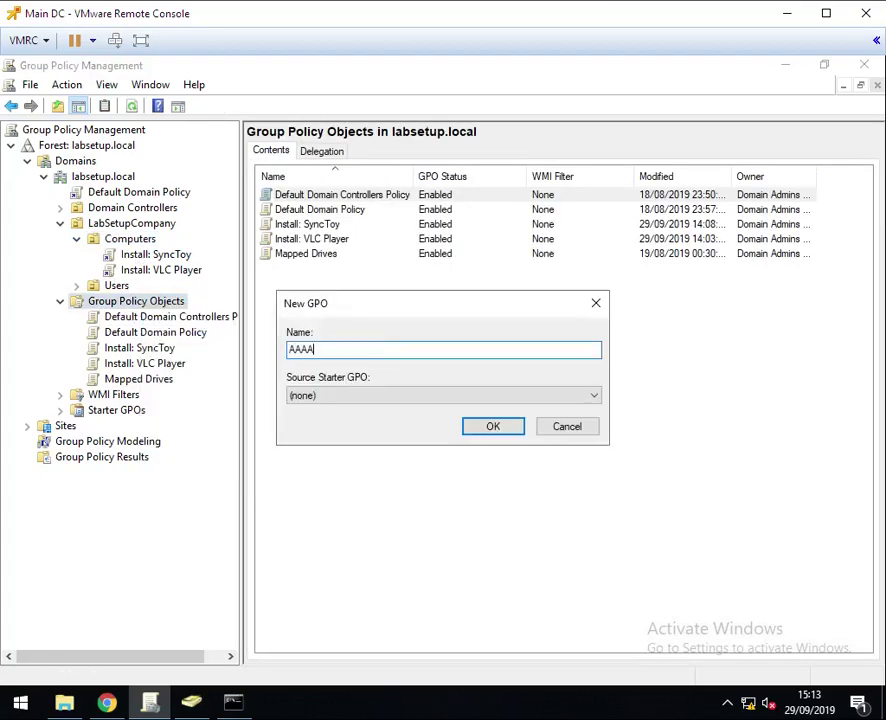
type("TEST")
left_click(490, 427)
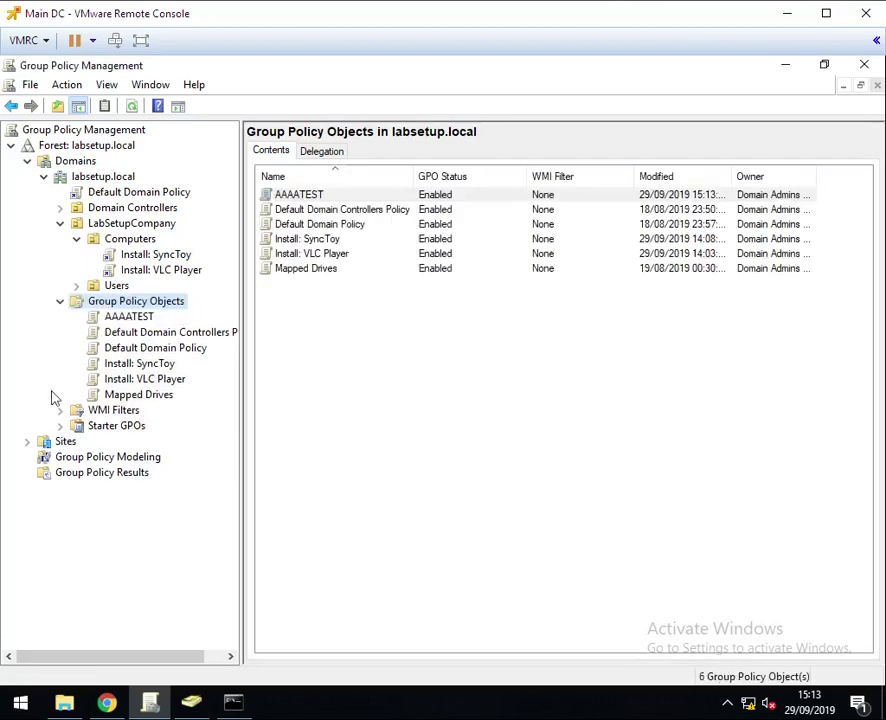
left_click(130, 317)
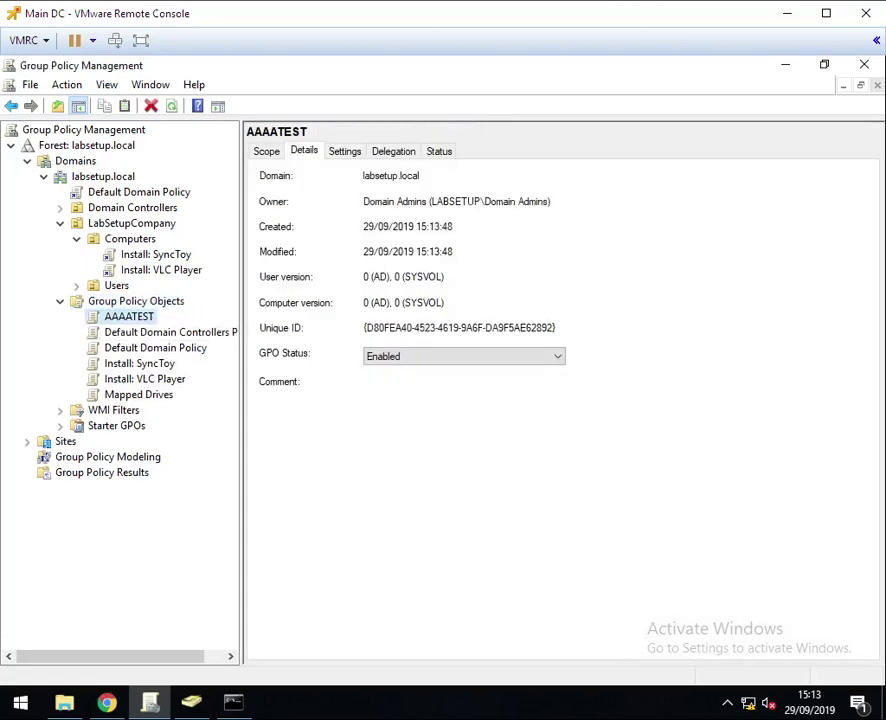
- Select AAAATEST's unique ID and move the Applications folder window out of the way
left_click_drag(364, 328, 556, 328)
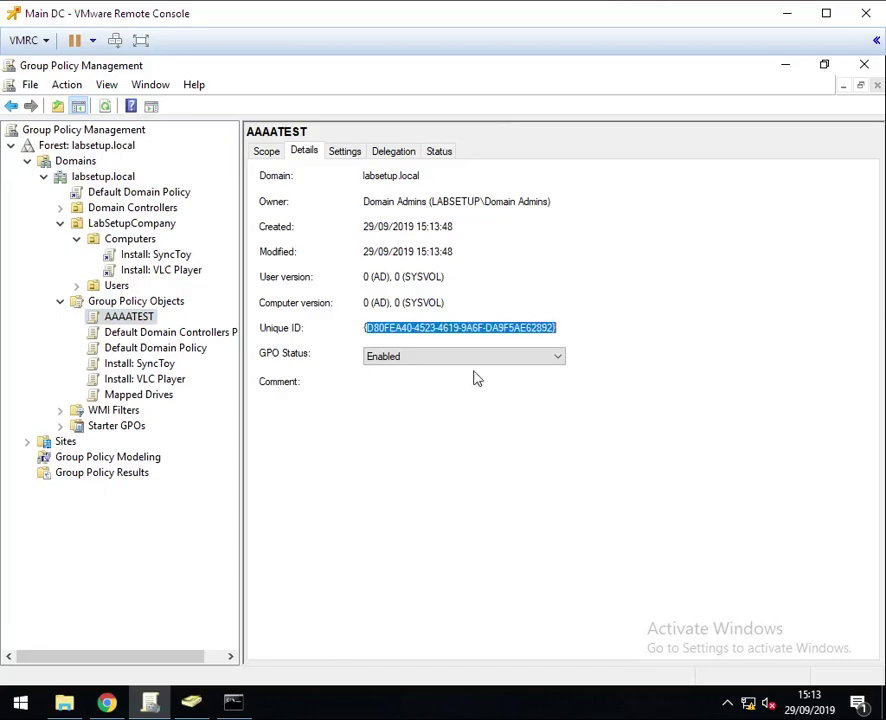
left_click(64, 703)
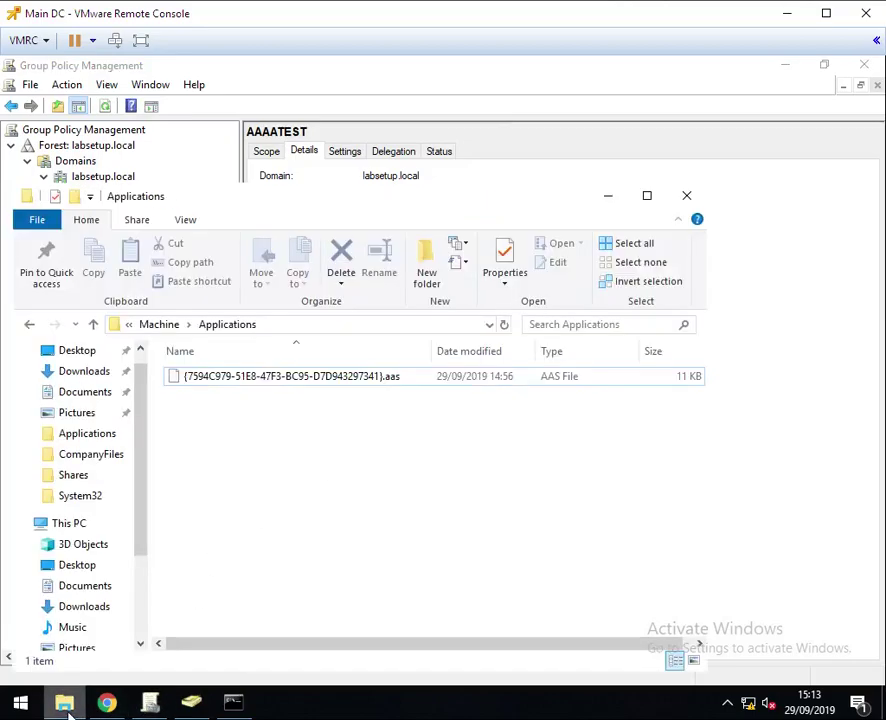
left_click_drag(265, 203, 226, 174)
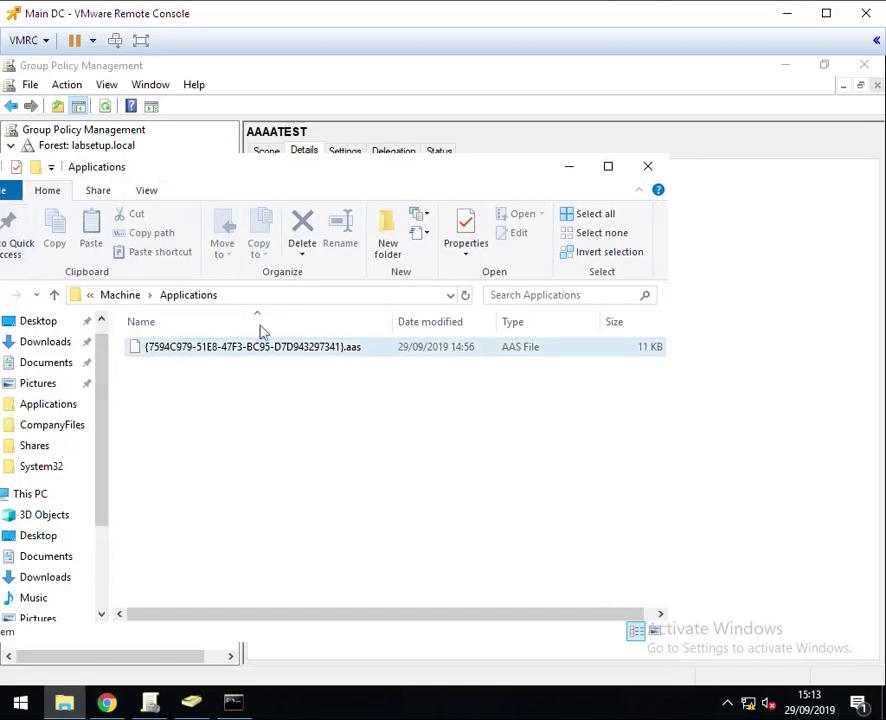
left_click(576, 176)
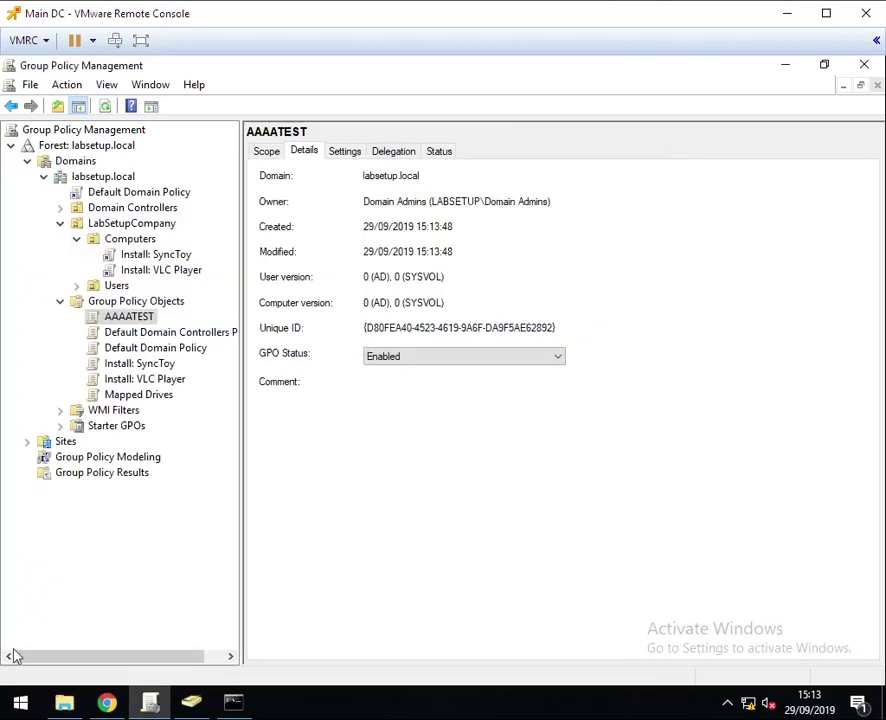
- Open the \\labsetup.local network share from the Run prompt
right_click(20, 703)
left_click(54, 636)
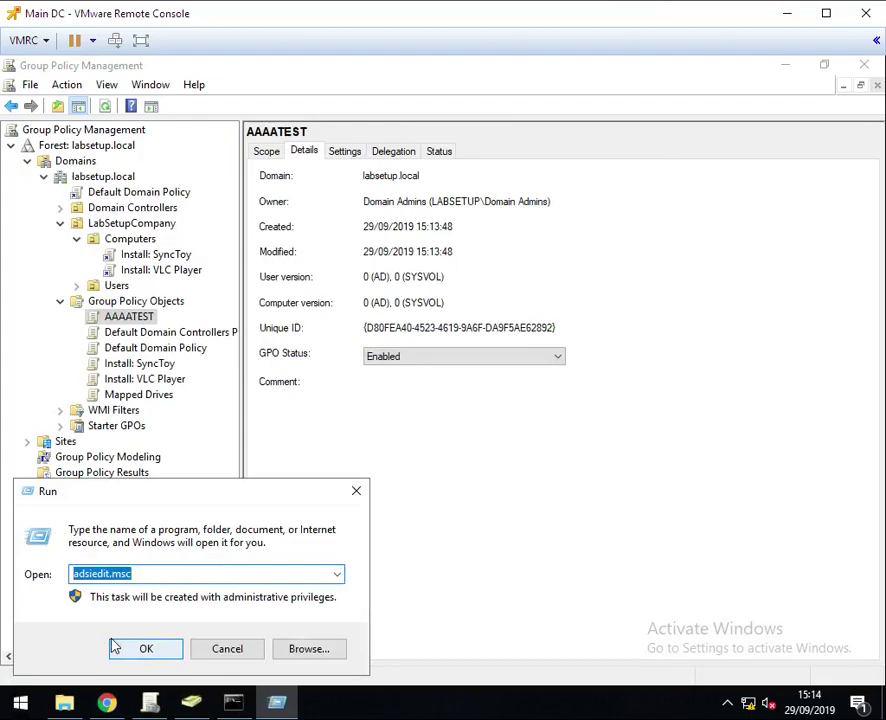
type("\\\\")
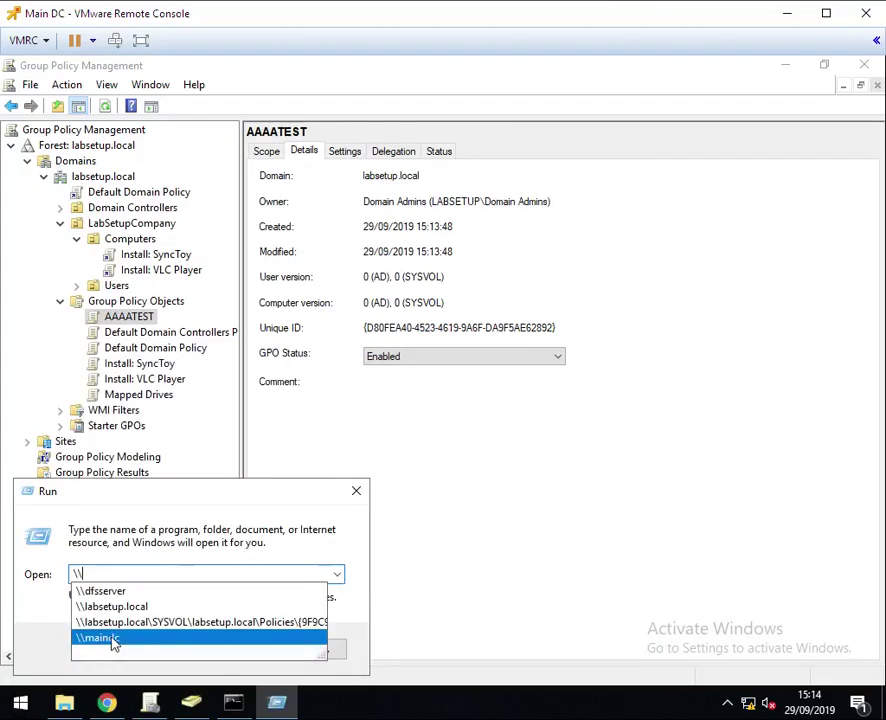
left_click(110, 606)
left_click(150, 648)
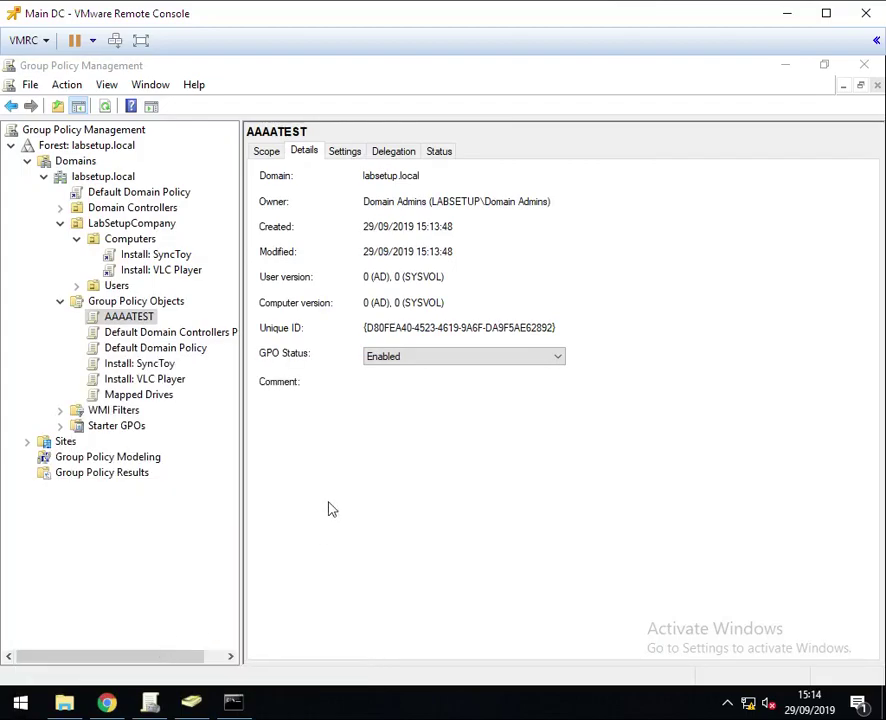
- Browse SYSVOL > labsetup.local > Policies > {D80FEA40…} and open its empty Machine folder
double_click(450, 285)
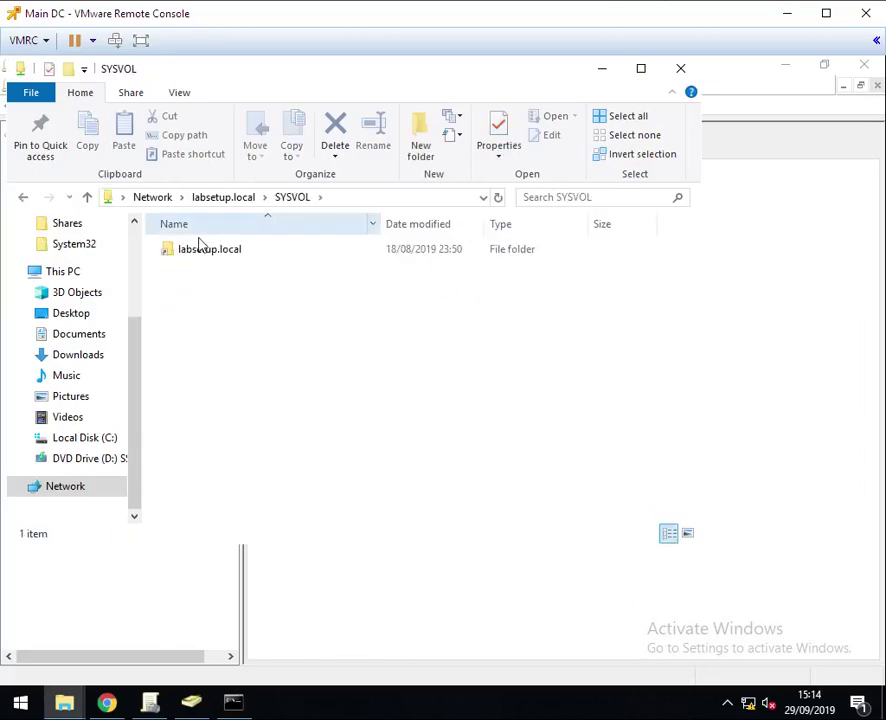
double_click(214, 251)
double_click(200, 253)
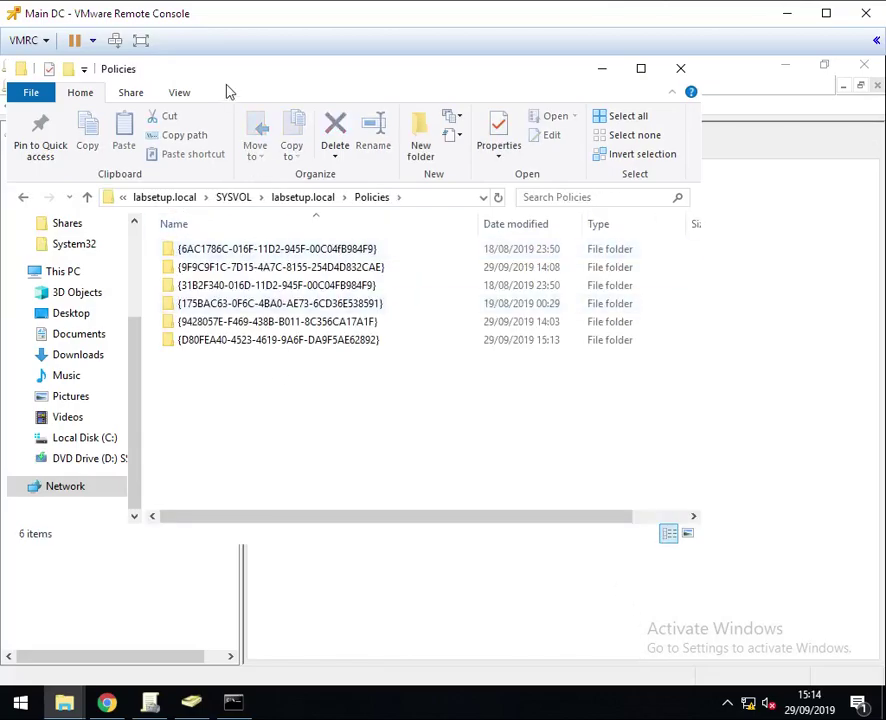
left_click_drag(215, 72, 403, 402)
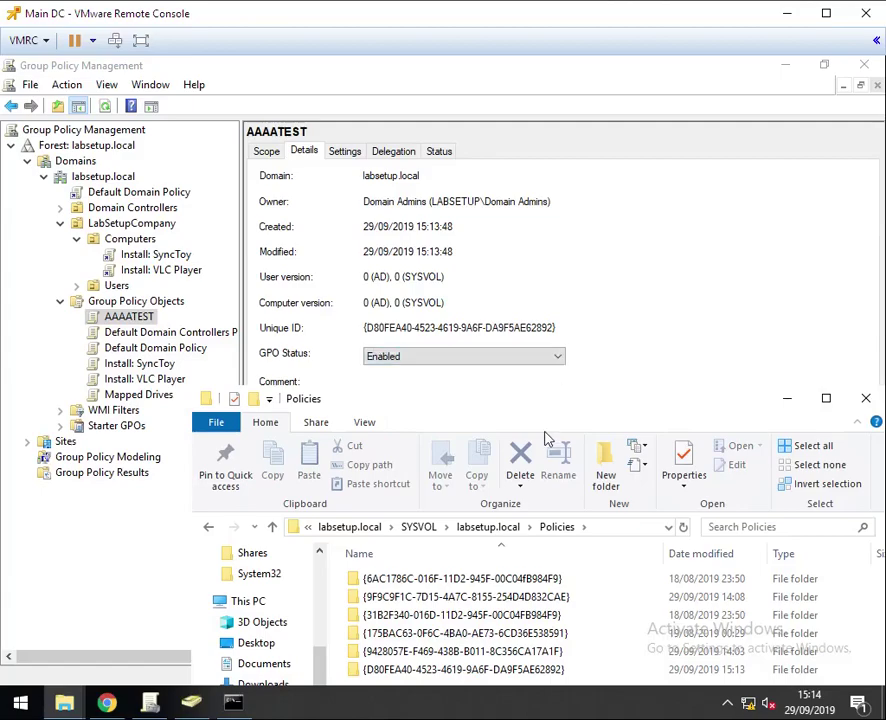
left_click_drag(482, 406, 485, 280)
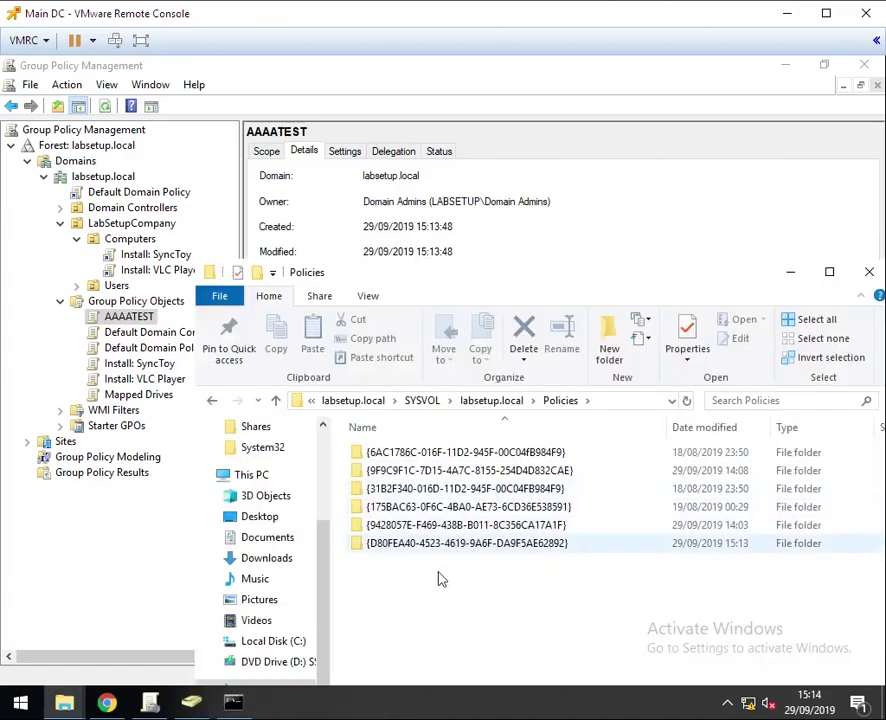
left_click(550, 545)
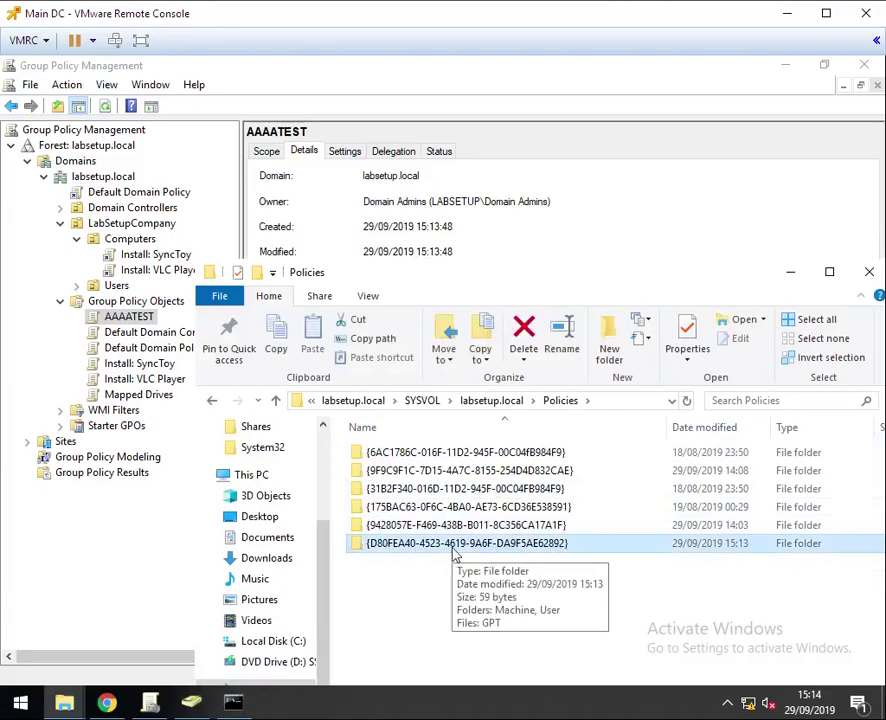
double_click(560, 548)
double_click(386, 453)
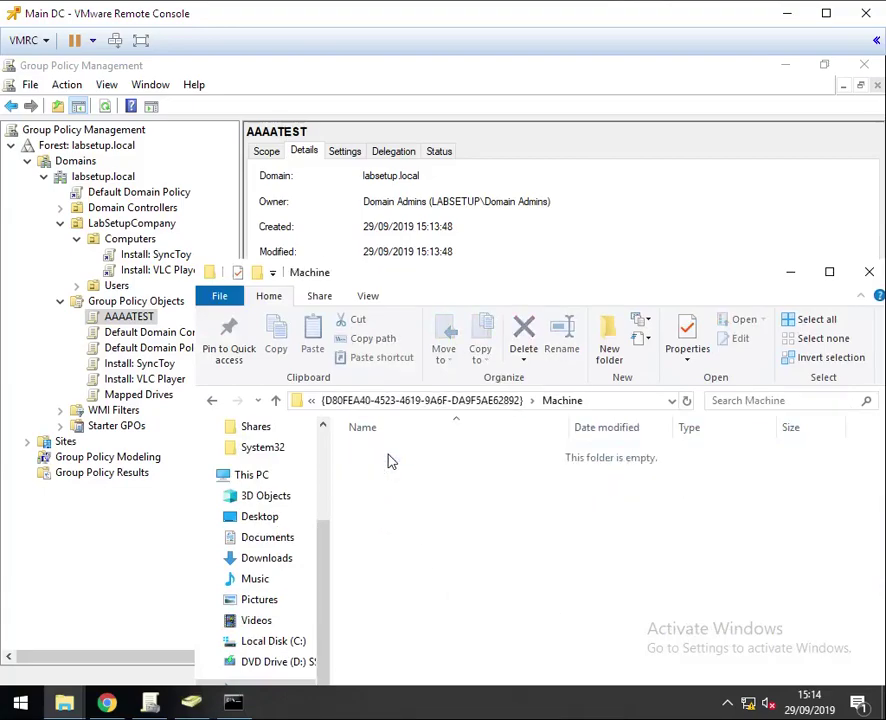
- Open the AAAATEST GPO for editing in Group Policy Management Editor
left_click(125, 318)
right_click(126, 320)
left_click(166, 331)
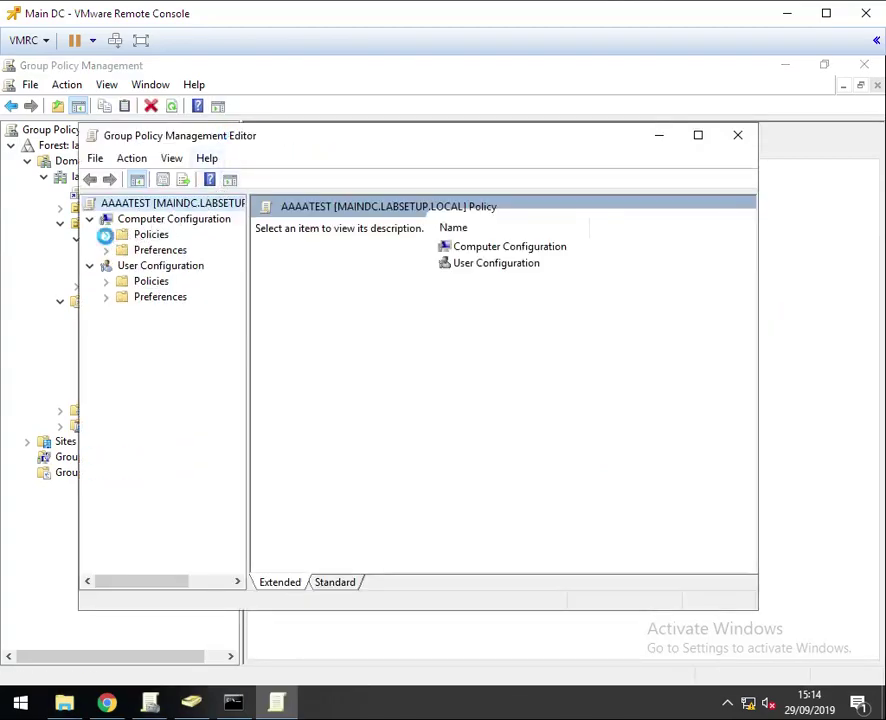
- Go to Computer Configuration > Policies > Software Settings > Software installation and add a new package
left_click(105, 234)
left_click(163, 250)
left_click(122, 250)
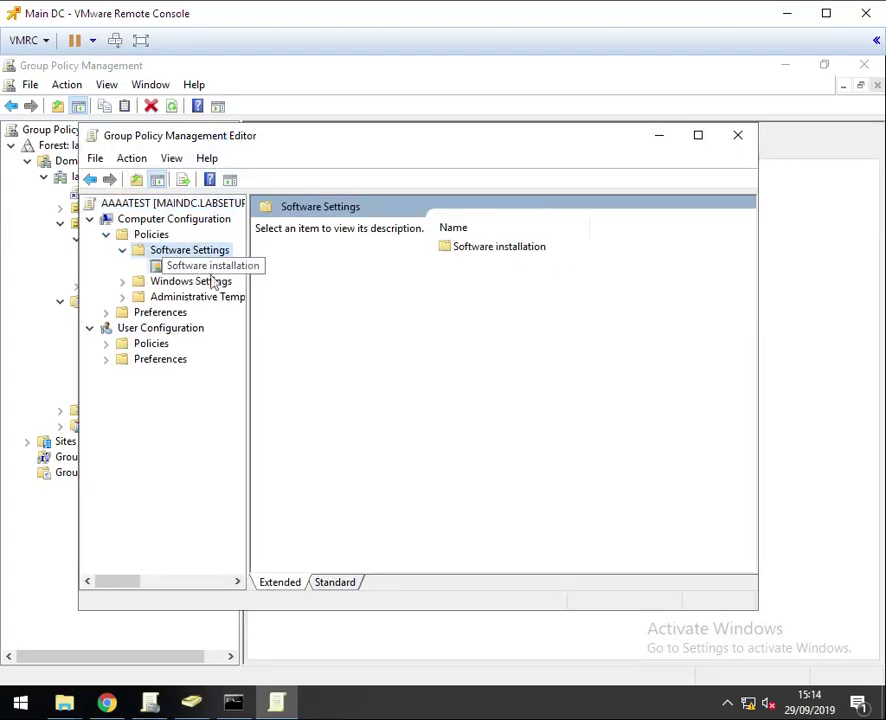
left_click(205, 265)
right_click(363, 288)
mouse_move(416, 296)
left_click(554, 296)
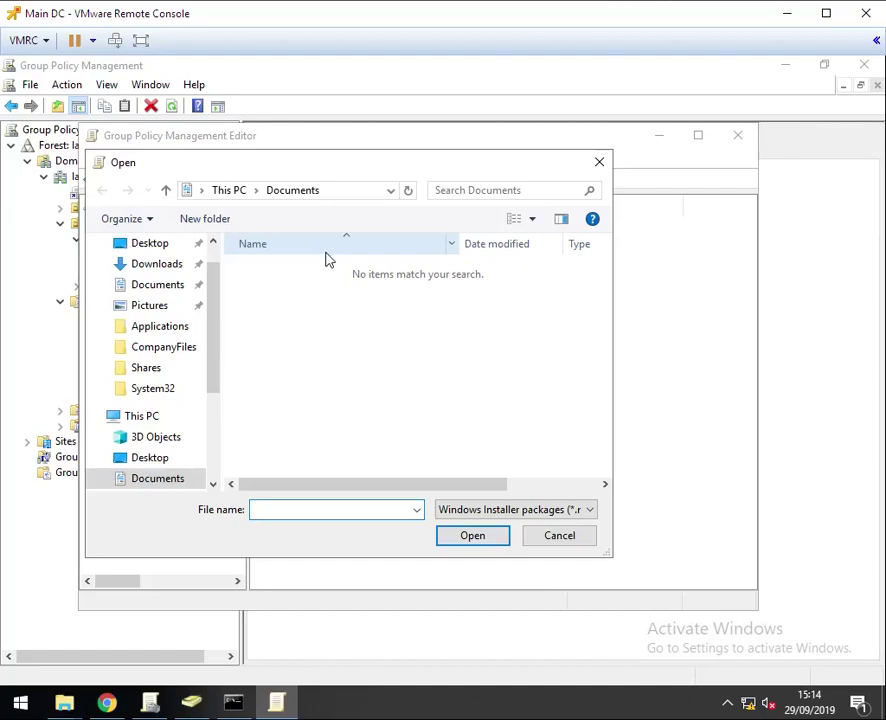
- Assign SyncToySetup from \\maindc\Installers\SyncToy to AAAATEST, then close the editor
type("\\\\maind")
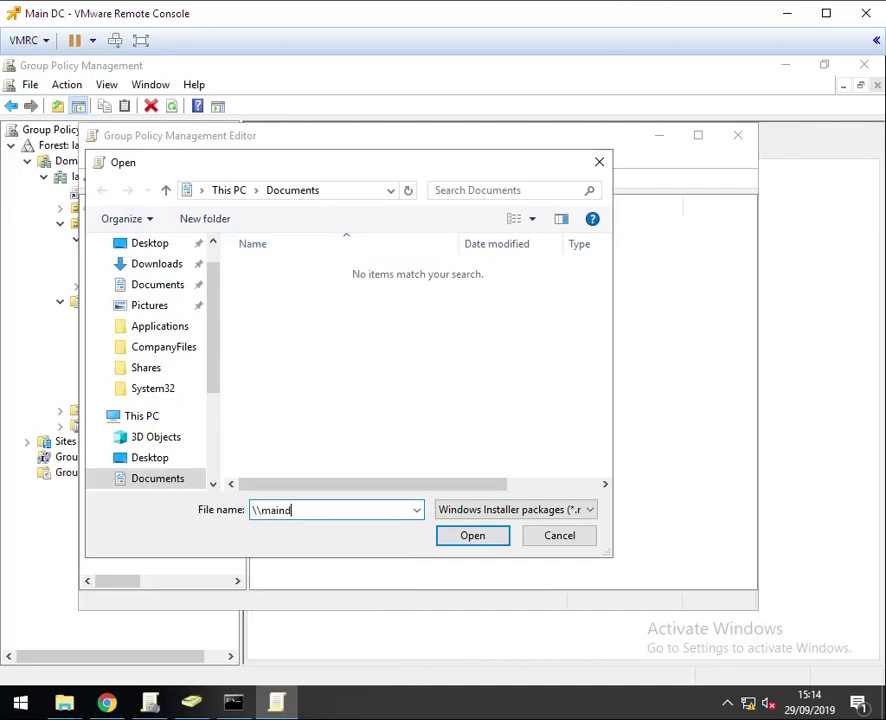
type("c")
key("Return")
double_click(306, 258)
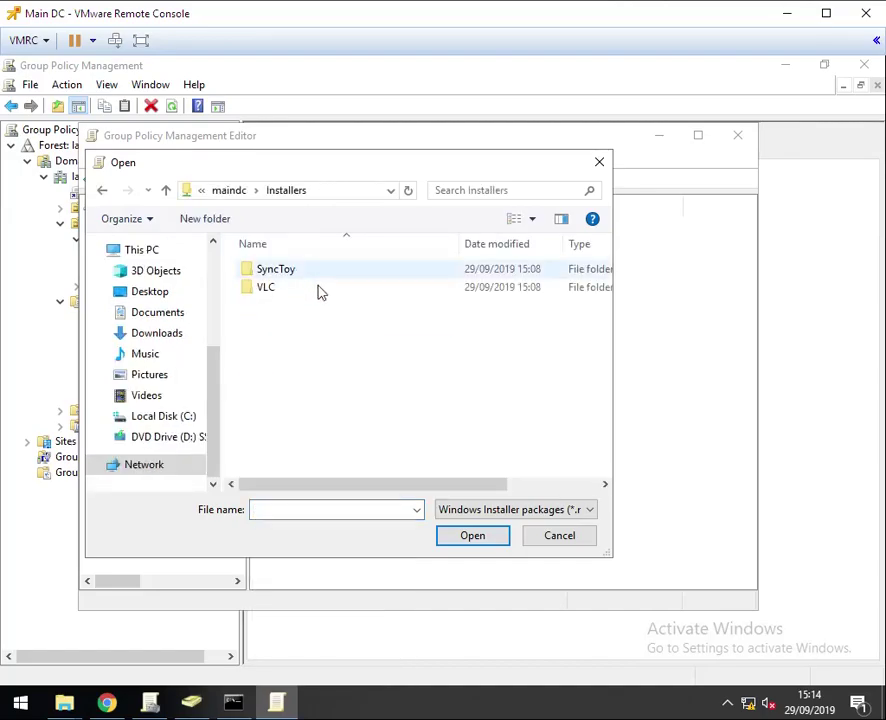
double_click(309, 278)
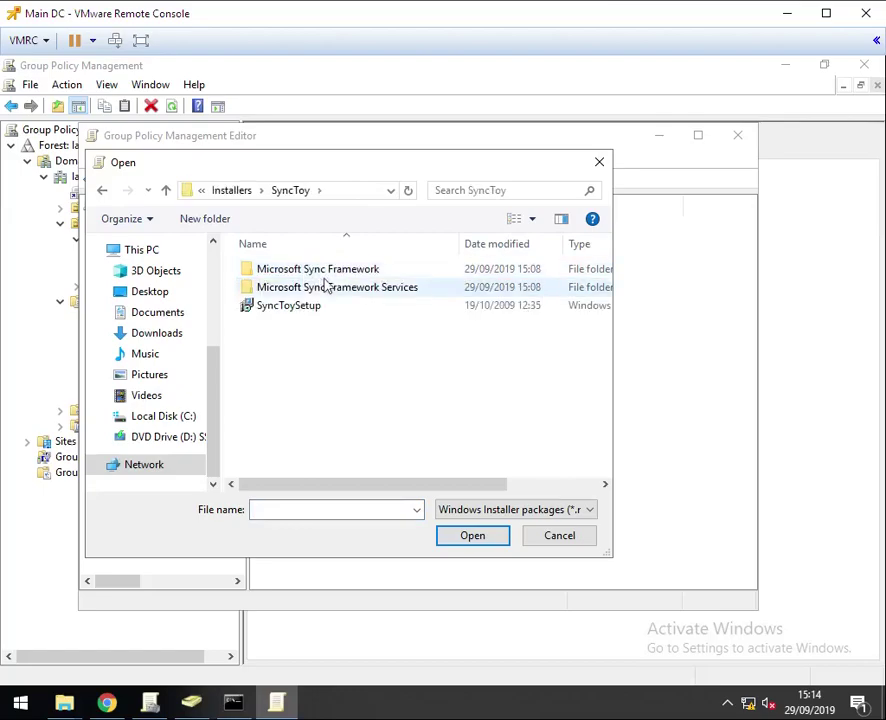
left_click(307, 316)
double_click(307, 318)
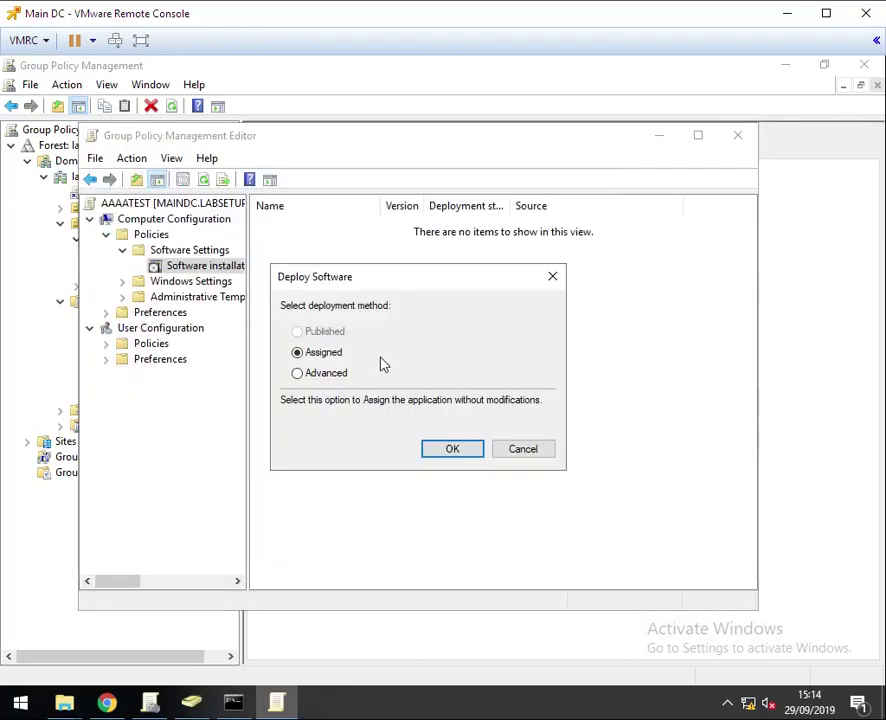
left_click(453, 449)
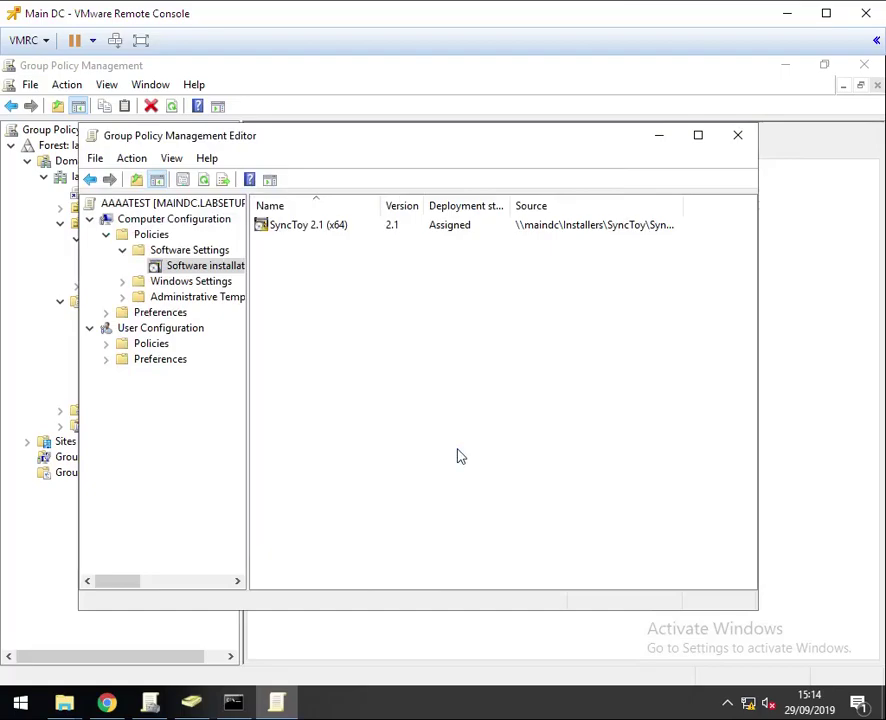
left_click(747, 143)
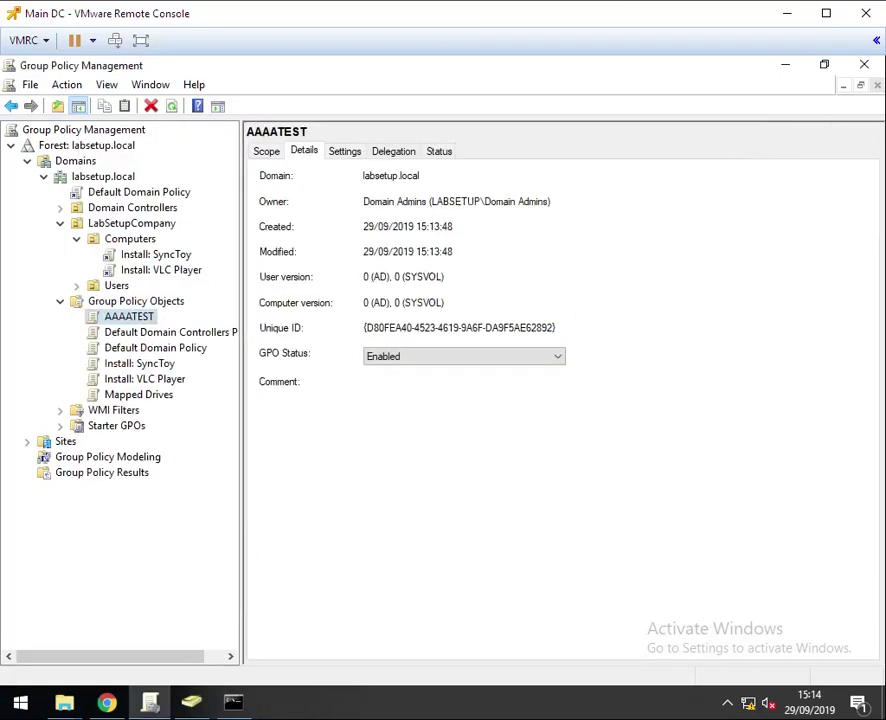
- Open AAAATEST's Machine\Applications folder and arrange it beside the original Applications window
left_click(64, 703)
left_click(264, 606)
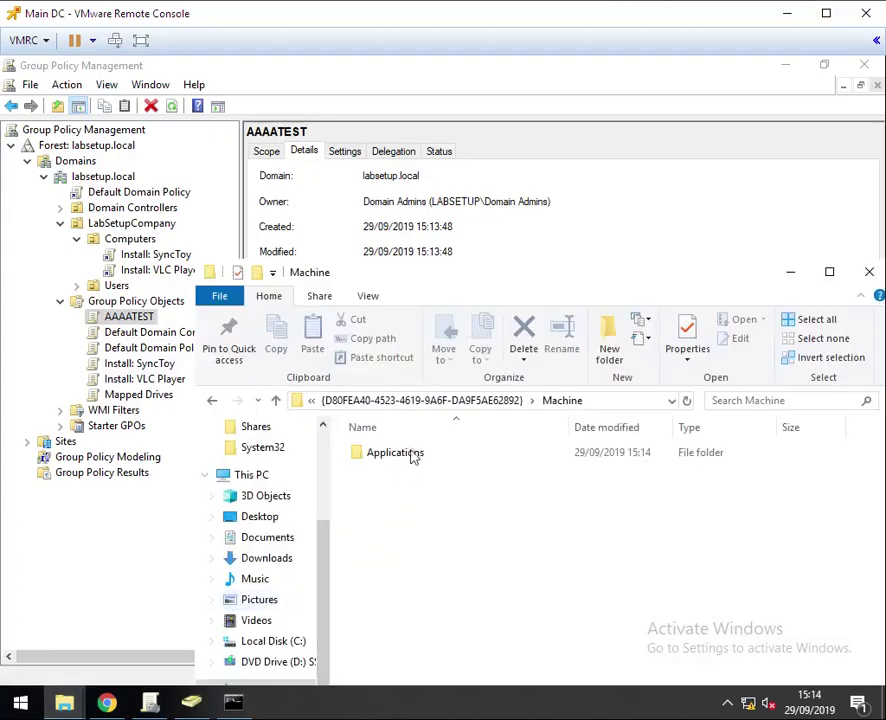
left_click_drag(515, 287, 623, 235)
double_click(520, 404)
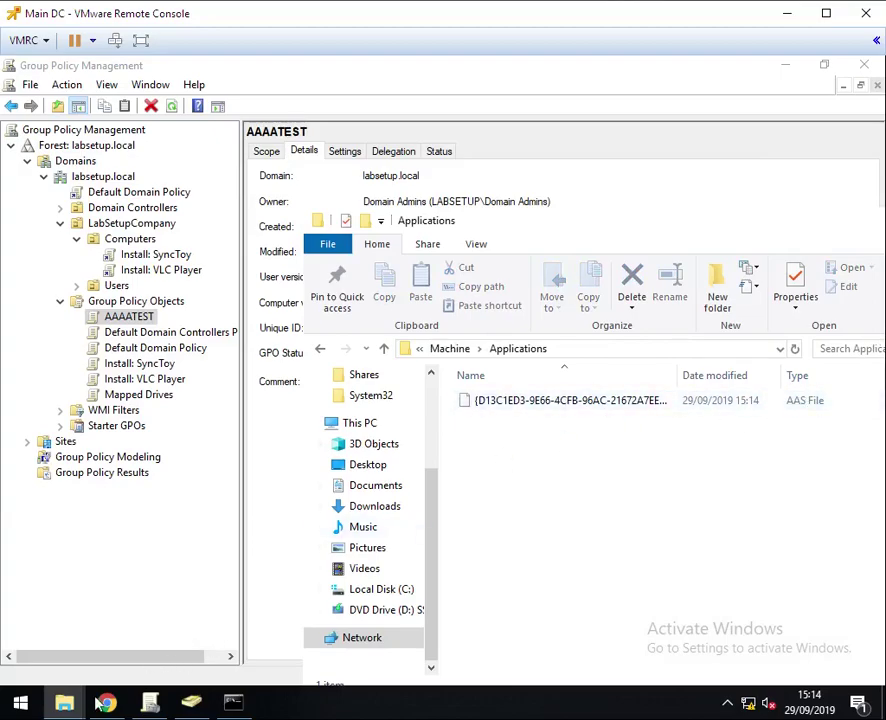
mouse_move(64, 700)
left_click(107, 595)
left_click(785, 495)
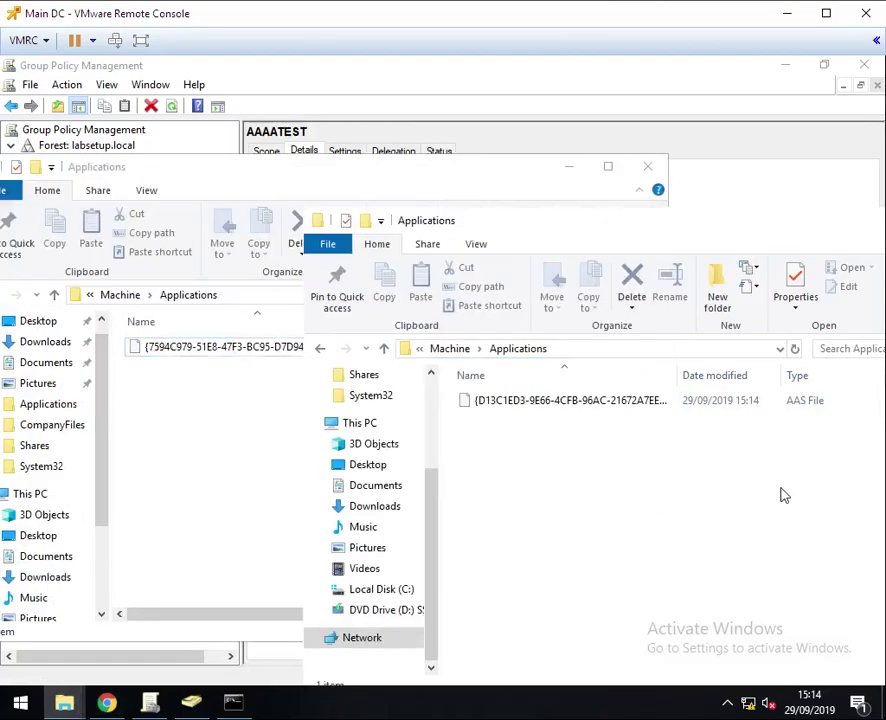
left_click_drag(505, 226, 647, 172)
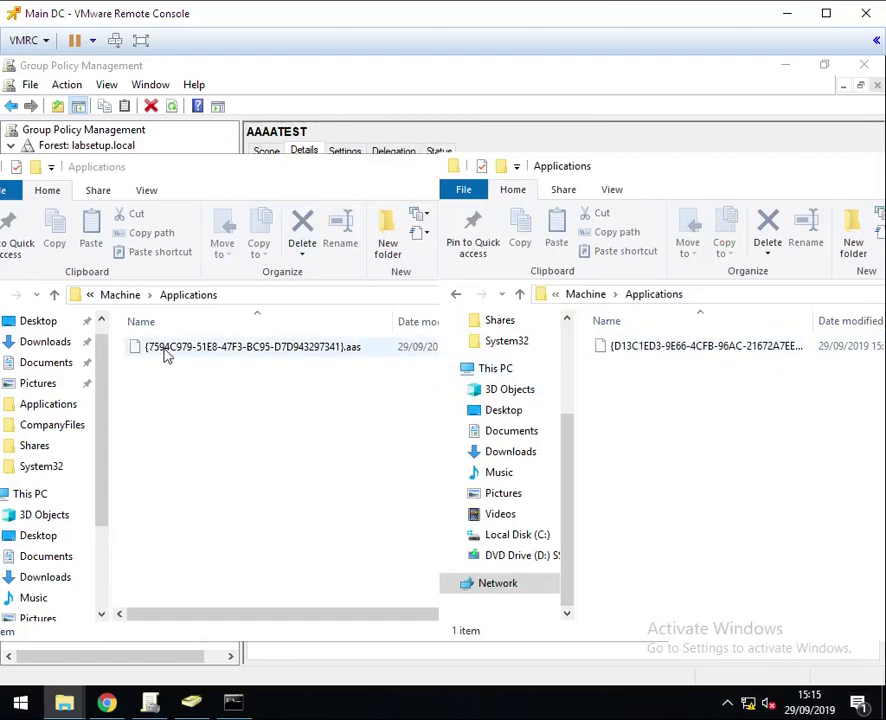
- Copy the old .aas file's name, then permanently delete that file
left_click(210, 350)
right_click(196, 354)
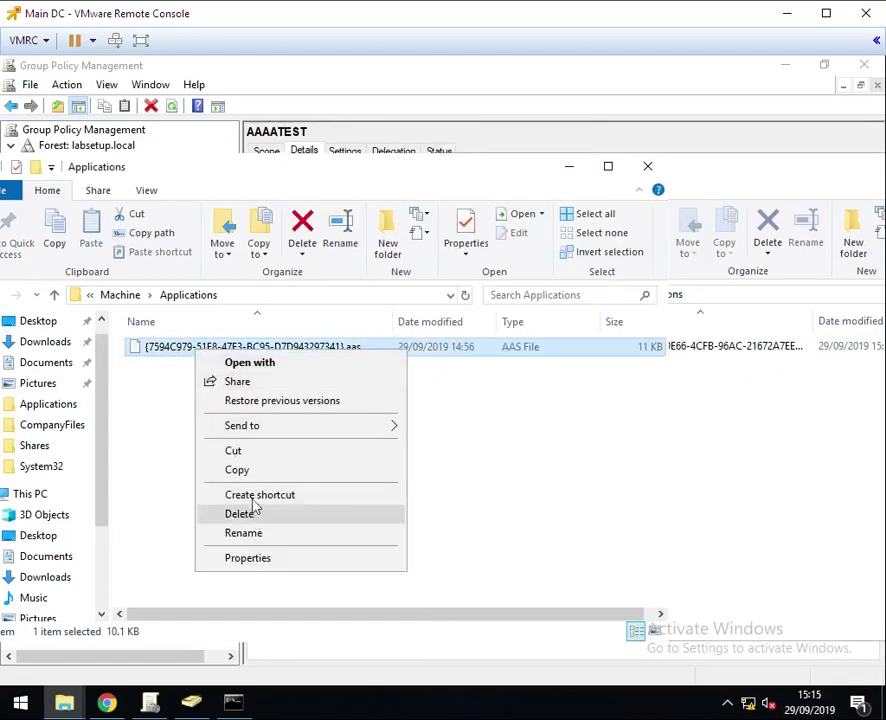
left_click(244, 531)
left_click_drag(362, 346, 143, 346)
key("super+c")
right_click(172, 349)
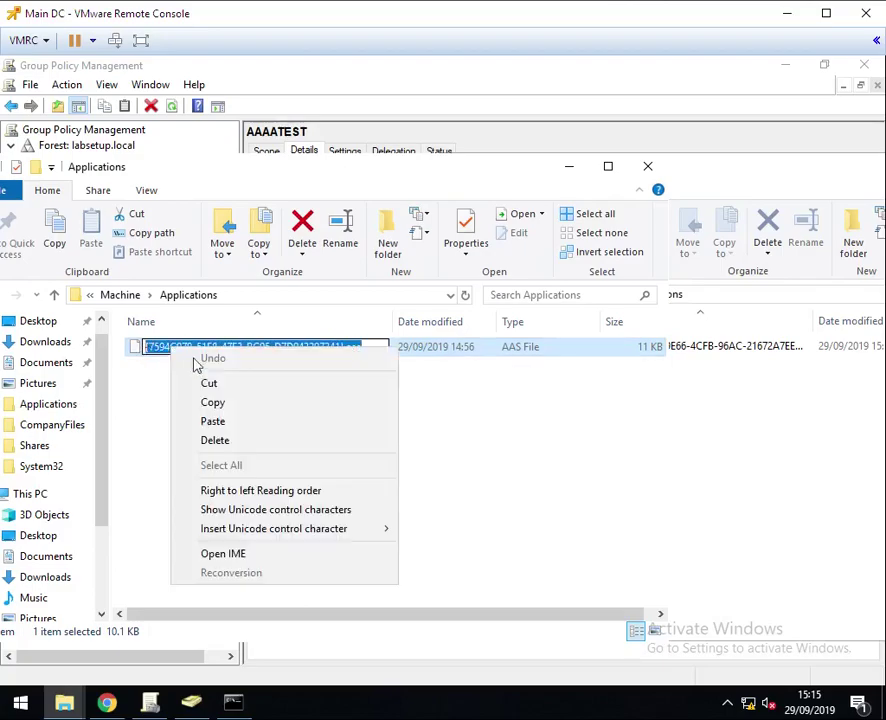
left_click(224, 406)
key("Return")
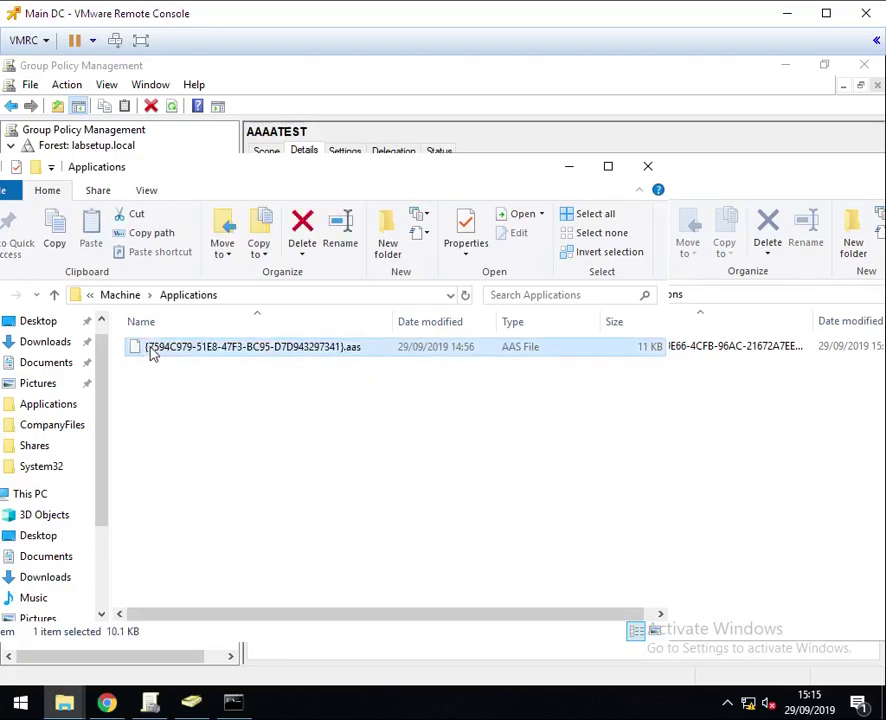
key("shift+Delete")
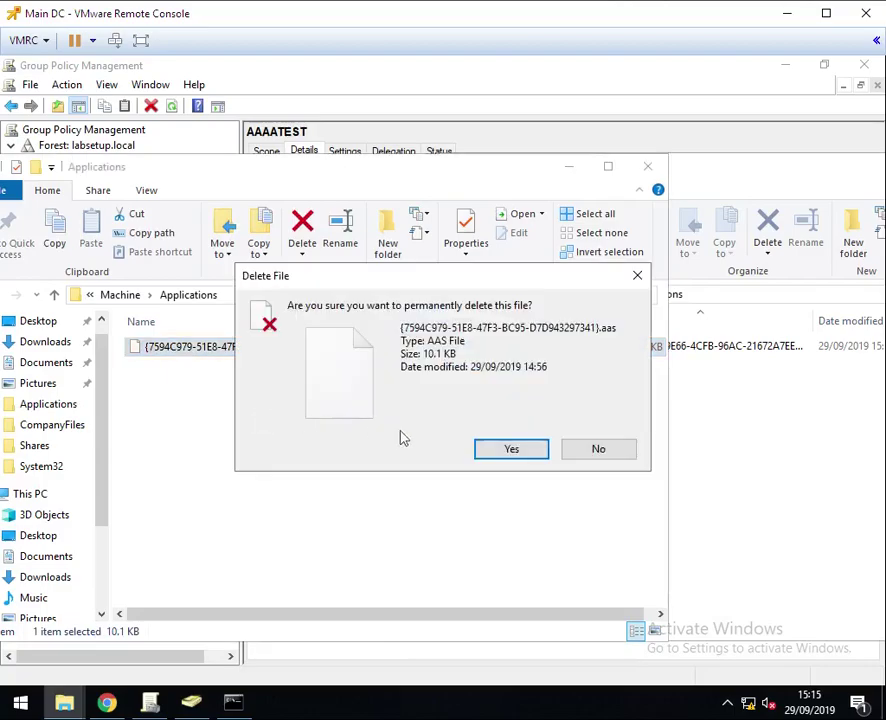
left_click(512, 453)
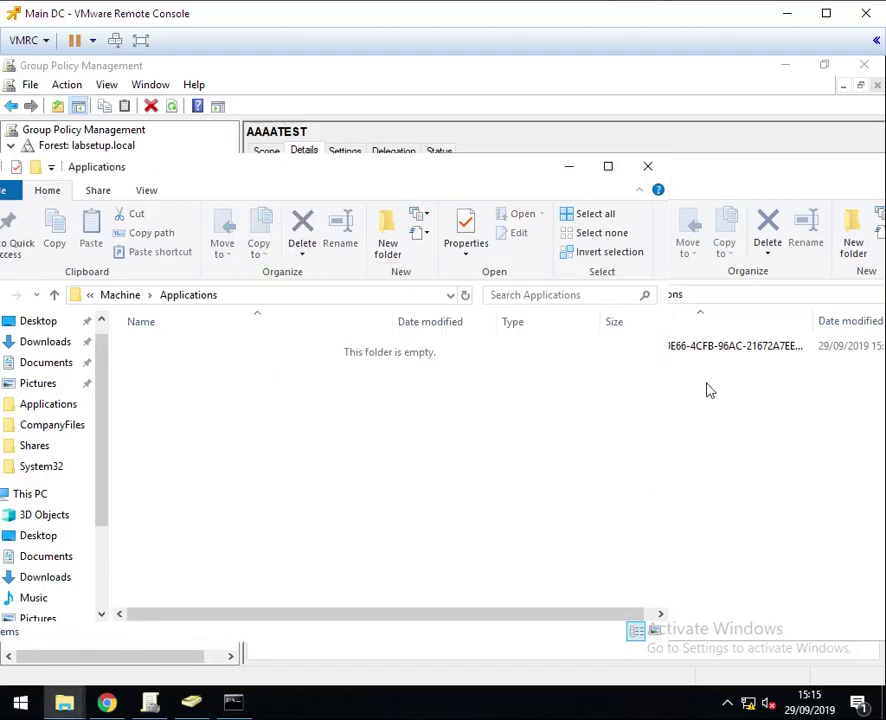
- Move the new .aas file into this folder and rename it {7594C979-51E8-47F3-BC95-D7D943297341}.aas
left_click(684, 362)
left_click_drag(663, 352, 243, 466)
left_click(456, 387)
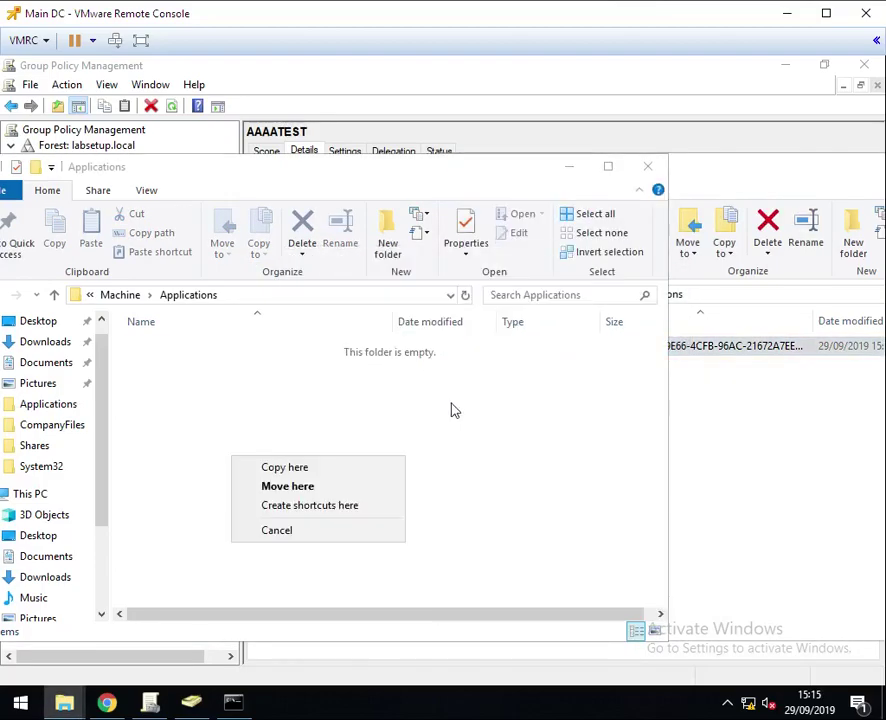
left_click(323, 490)
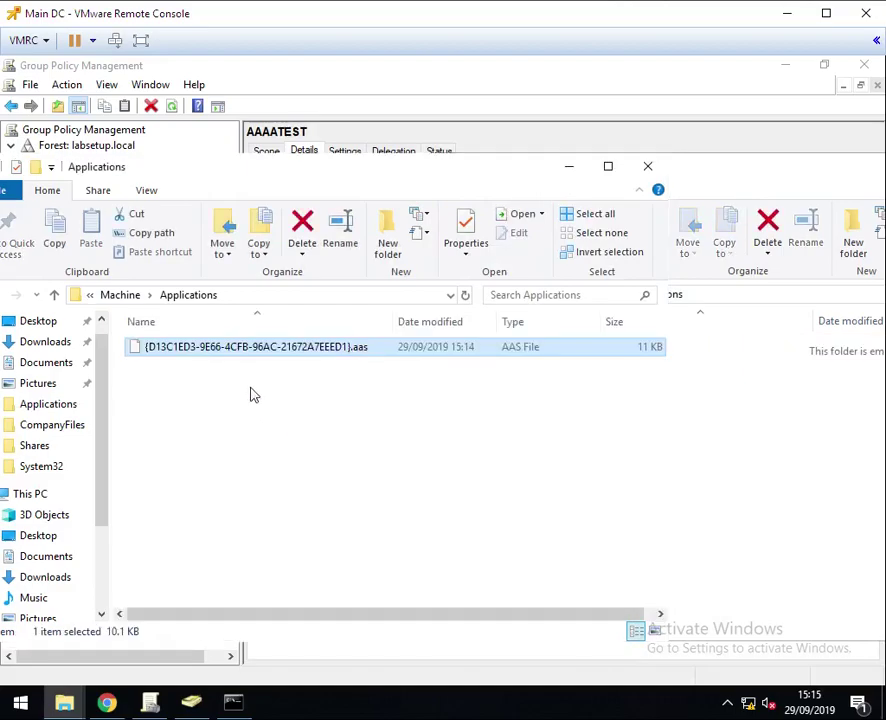
right_click(232, 350)
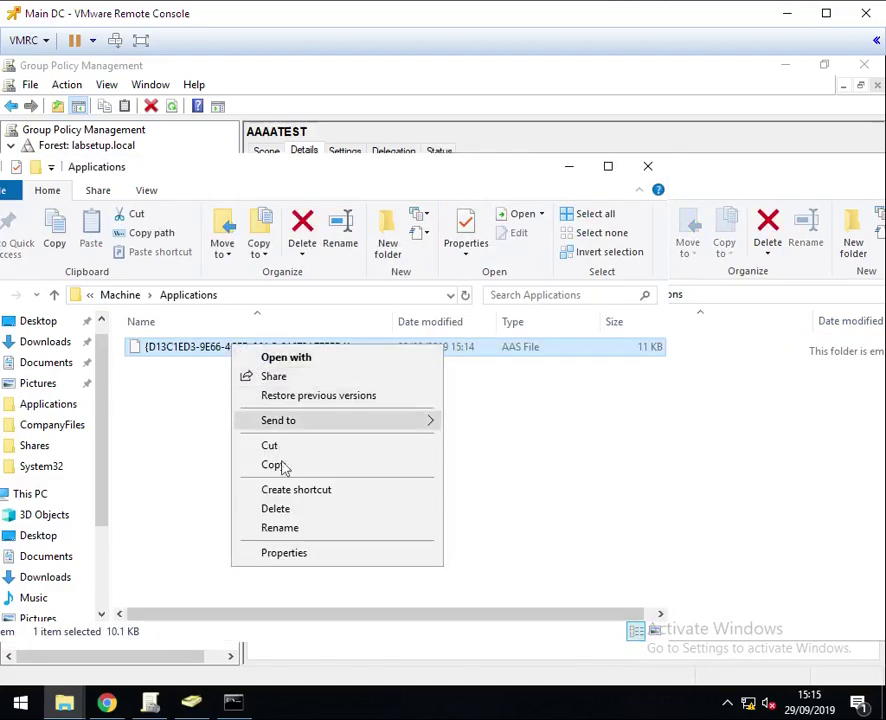
left_click(295, 533)
key("ctrl+a")
key("BackSpace")
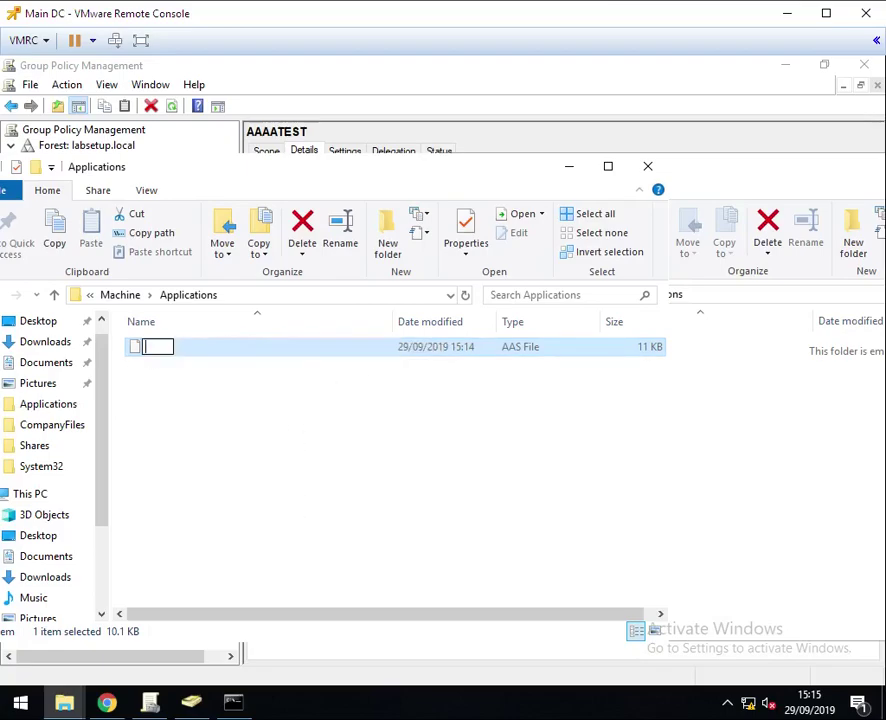
right_click(157, 347)
left_click(198, 421)
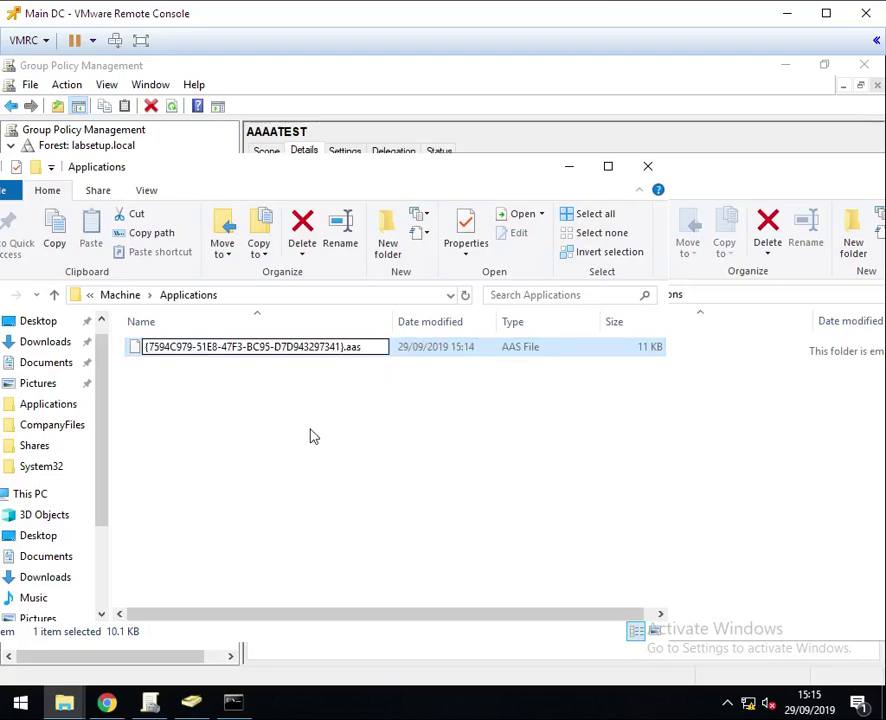
key("Return")
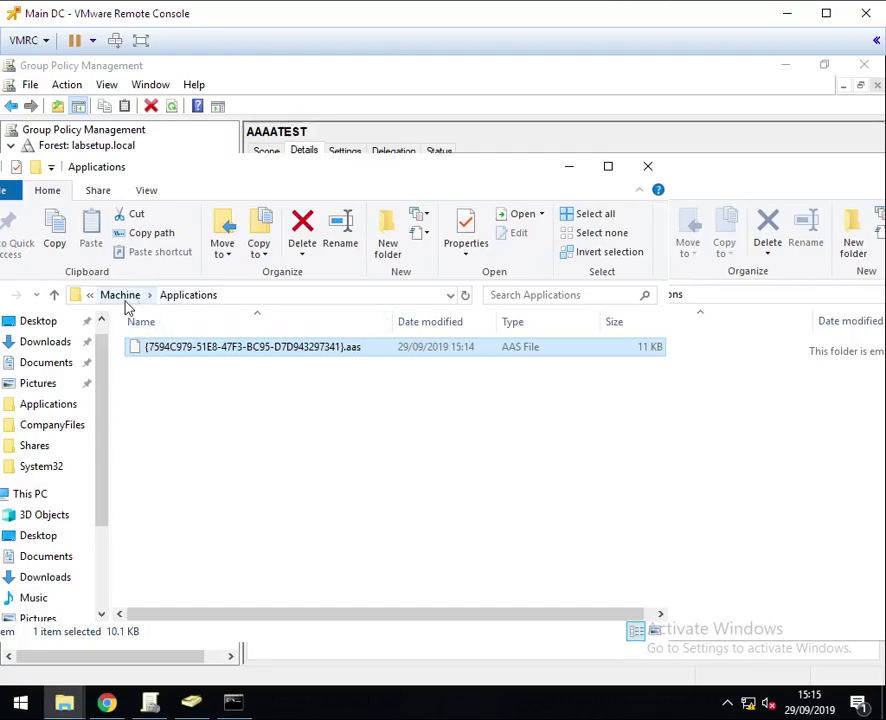
- Check the Install: VLC Player GPO's deployment source in Settings, then select its unique ID on Details
left_click(306, 90)
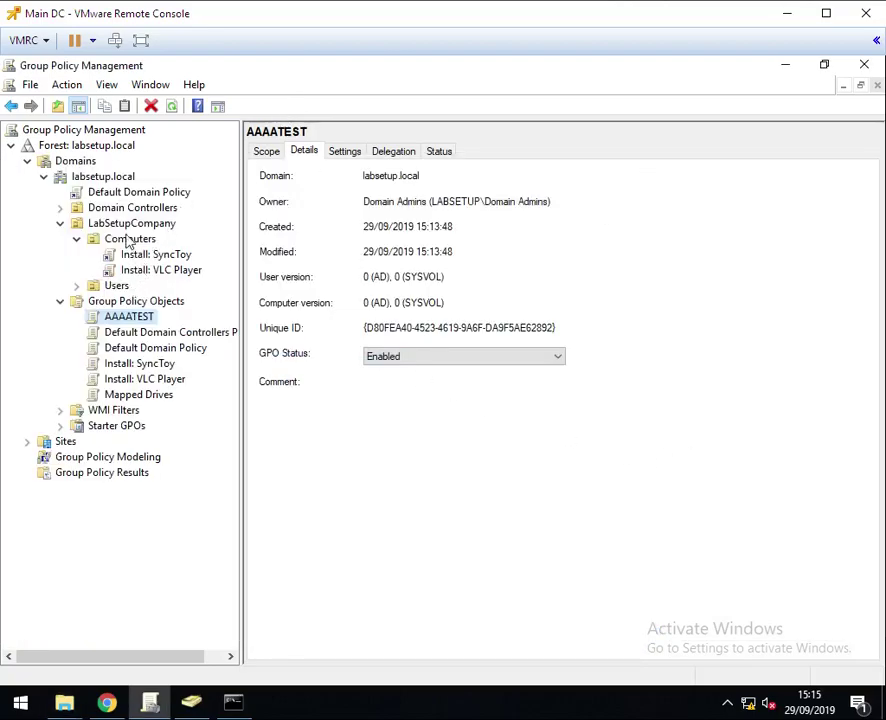
left_click(156, 271)
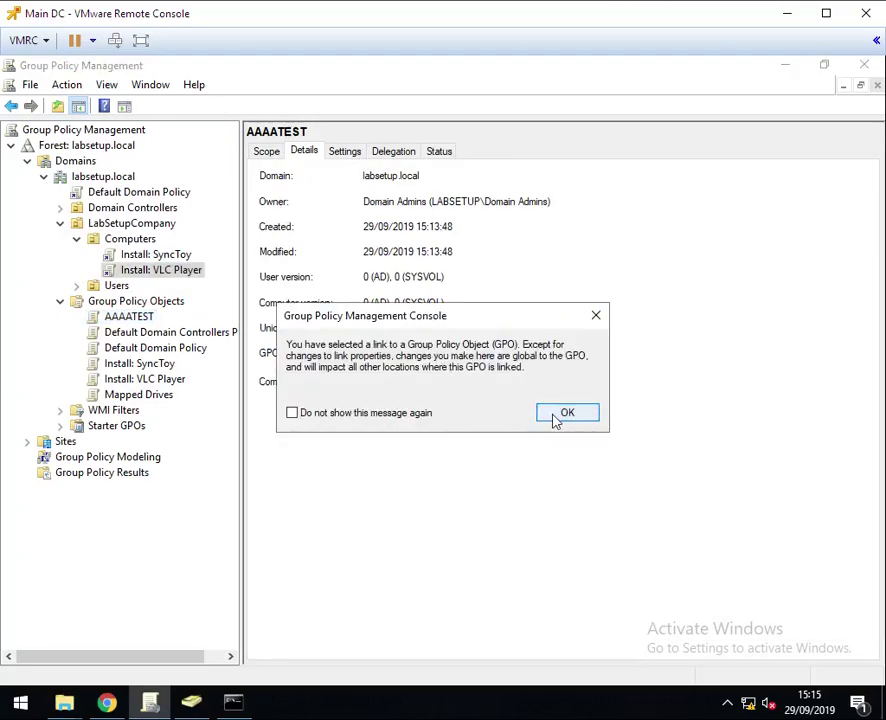
left_click(566, 418)
left_click(345, 151)
scroll(858, 400, "down", 10)
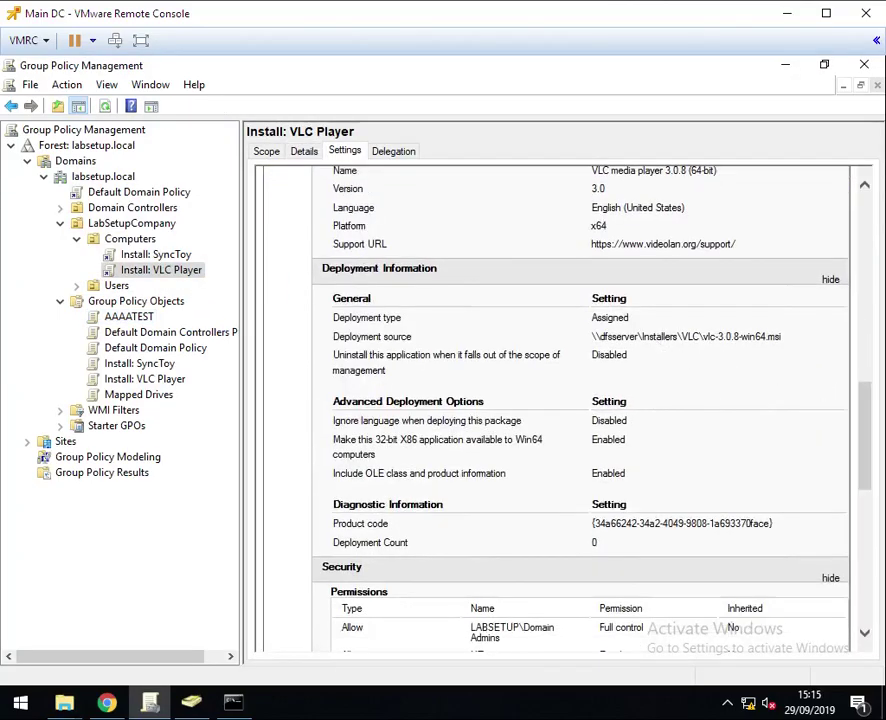
left_click_drag(592, 337, 678, 337)
left_click_drag(344, 338, 615, 345)
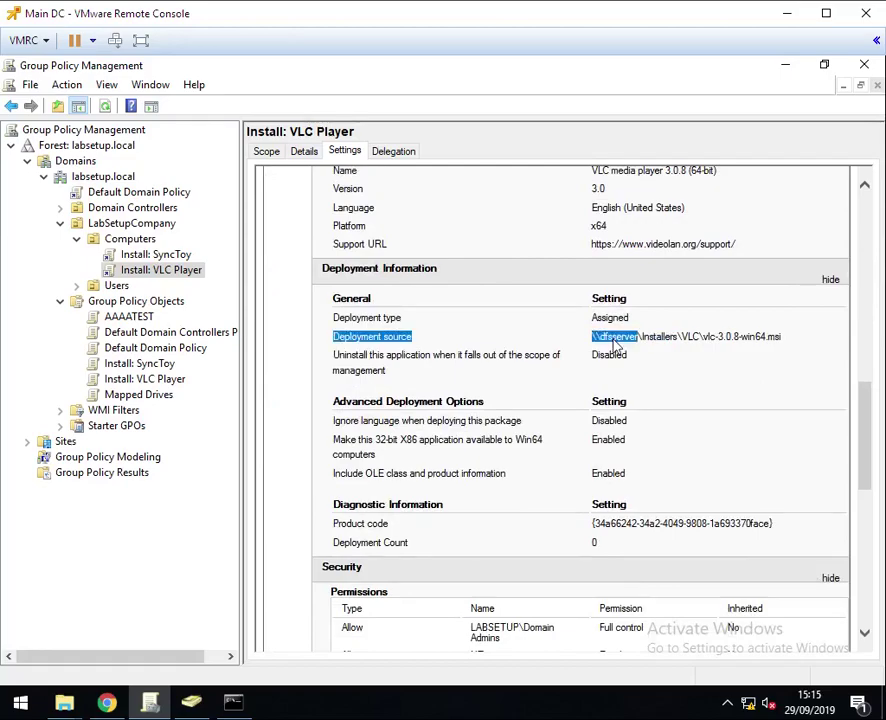
left_click(306, 153)
left_click_drag(364, 328, 410, 328)
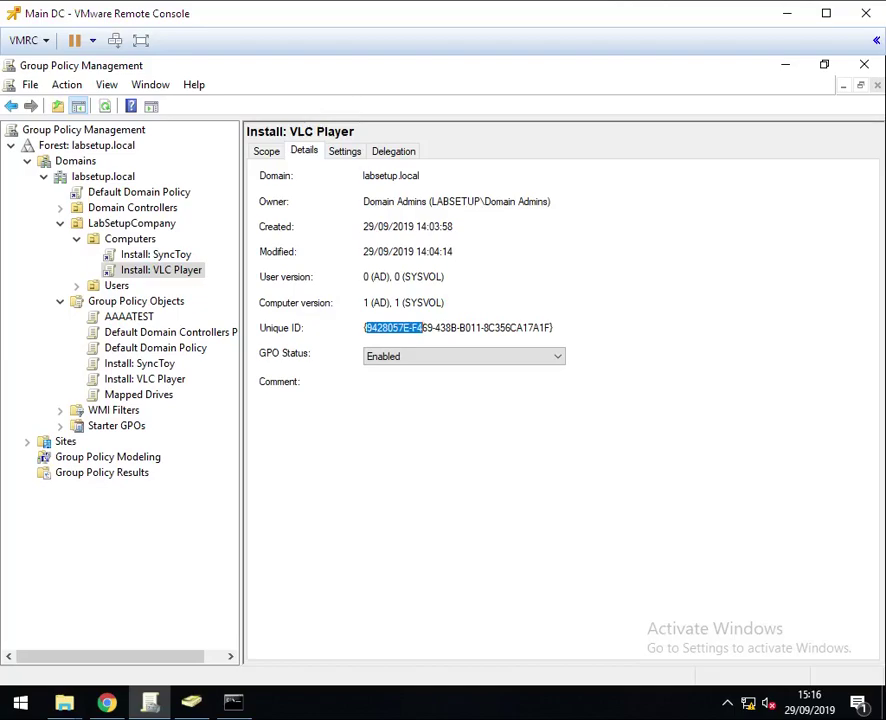
- Go up to Policies, open {9428057E…}\Machine\Applications, and widen the Name column to show the .aas file
mouse_move(64, 703)
left_click(115, 590)
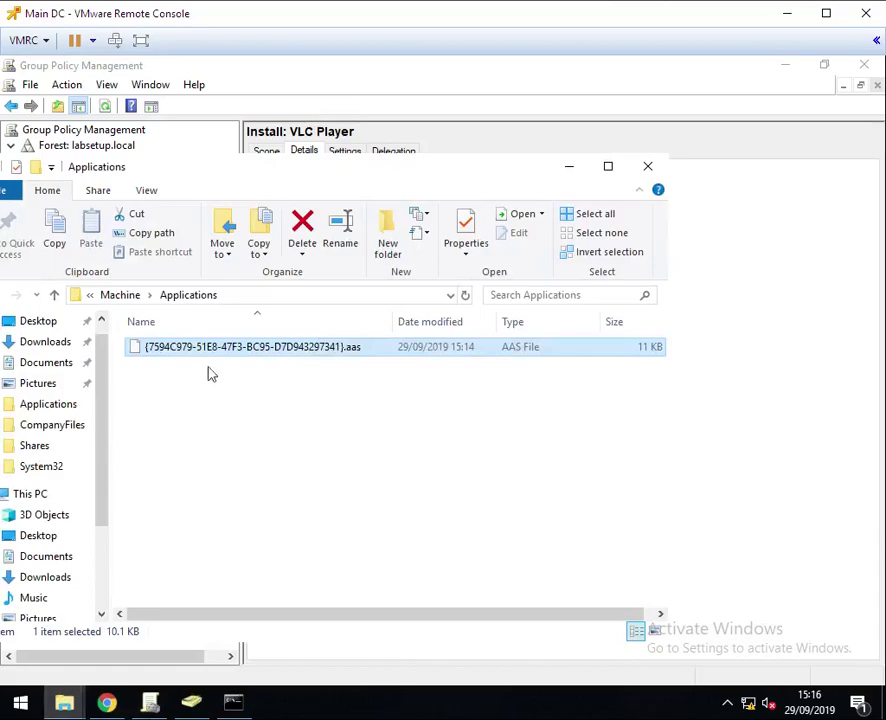
left_click(123, 295)
left_click(214, 298)
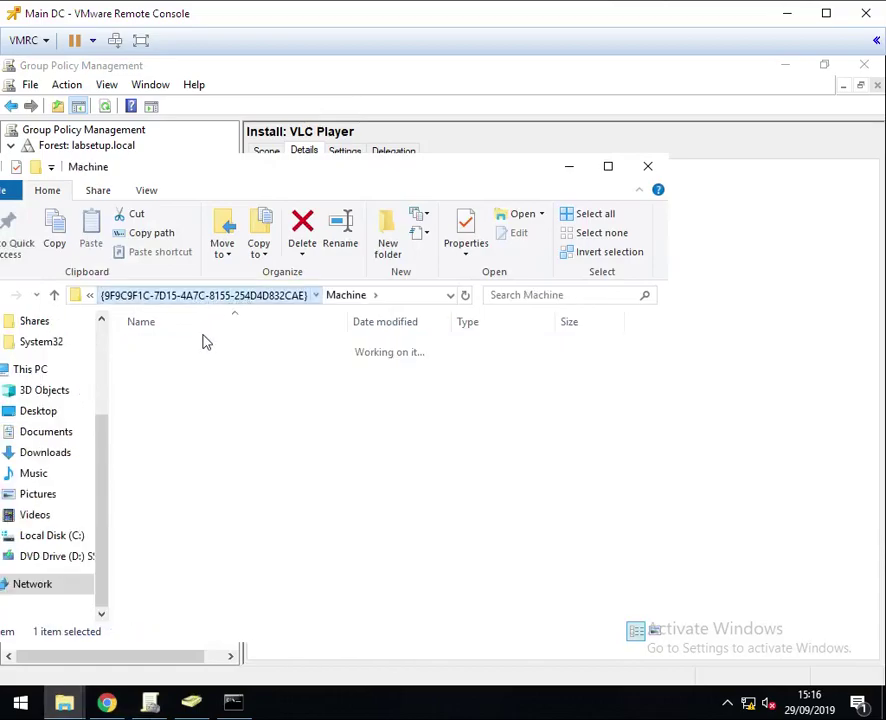
left_click(122, 295)
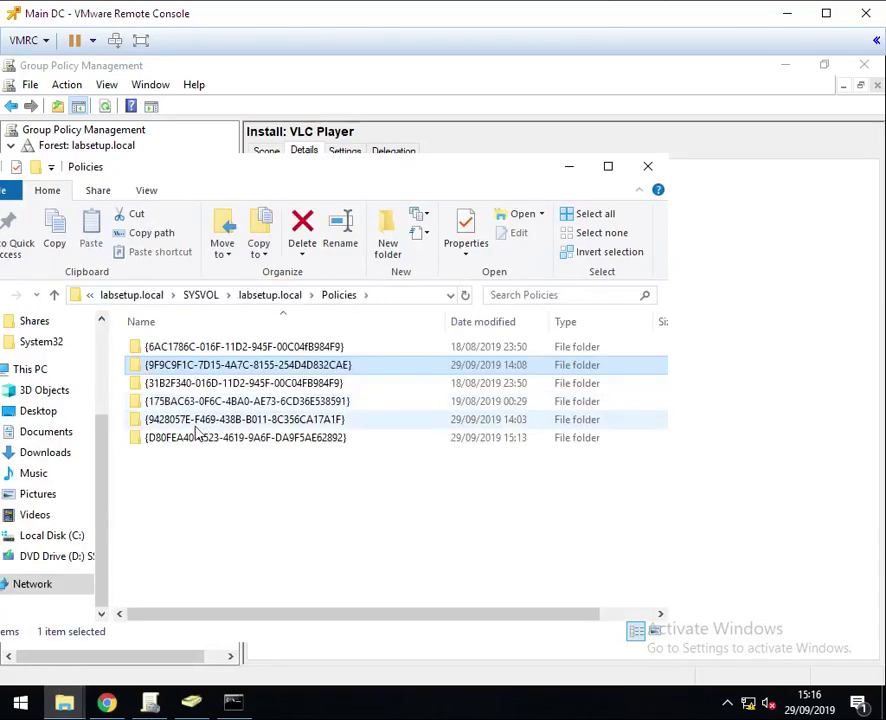
left_click(333, 421)
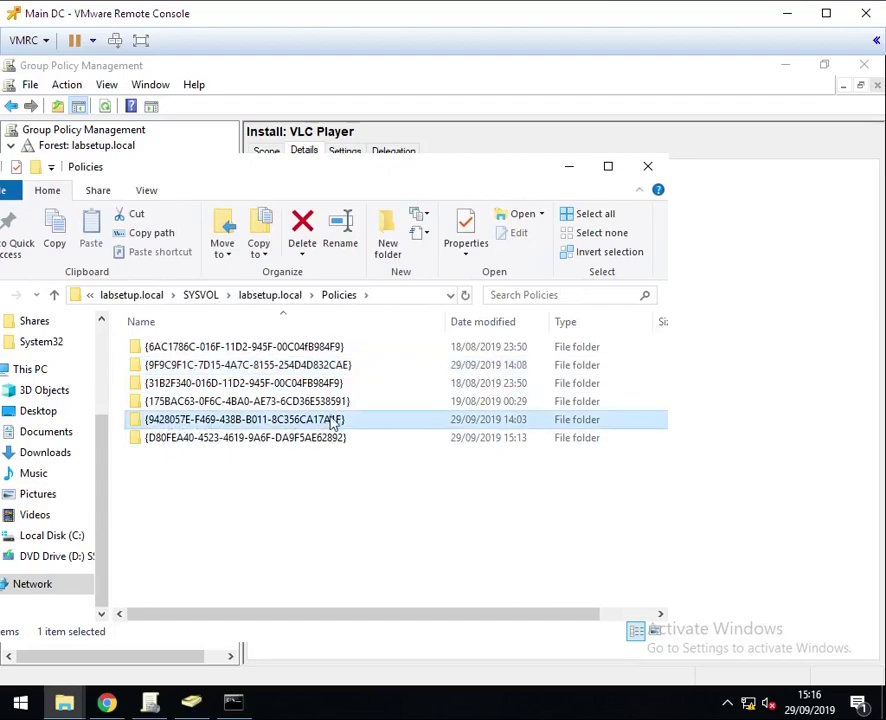
double_click(337, 424)
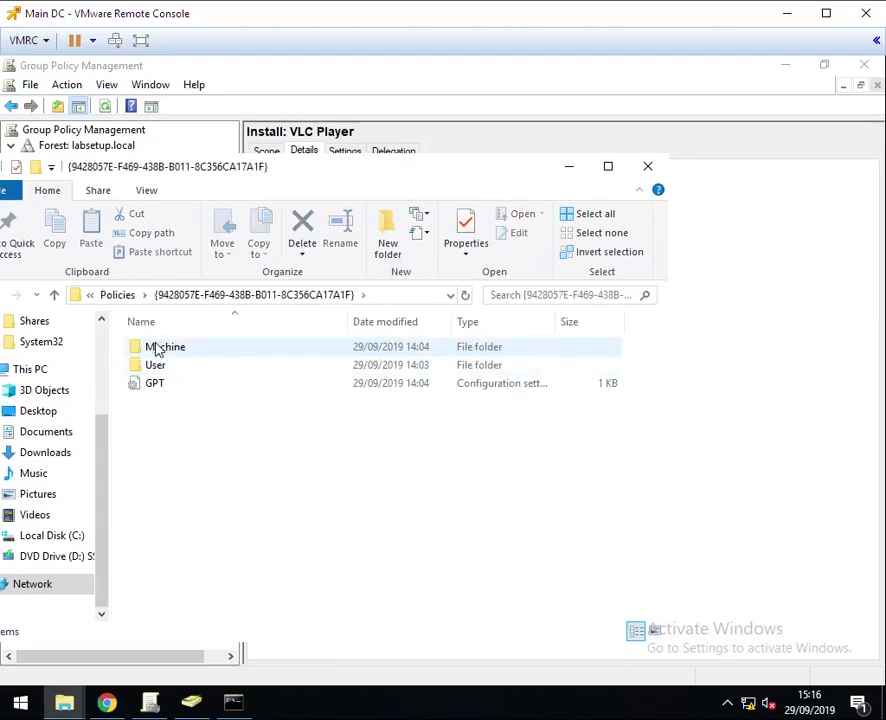
double_click(157, 350)
left_click(182, 355)
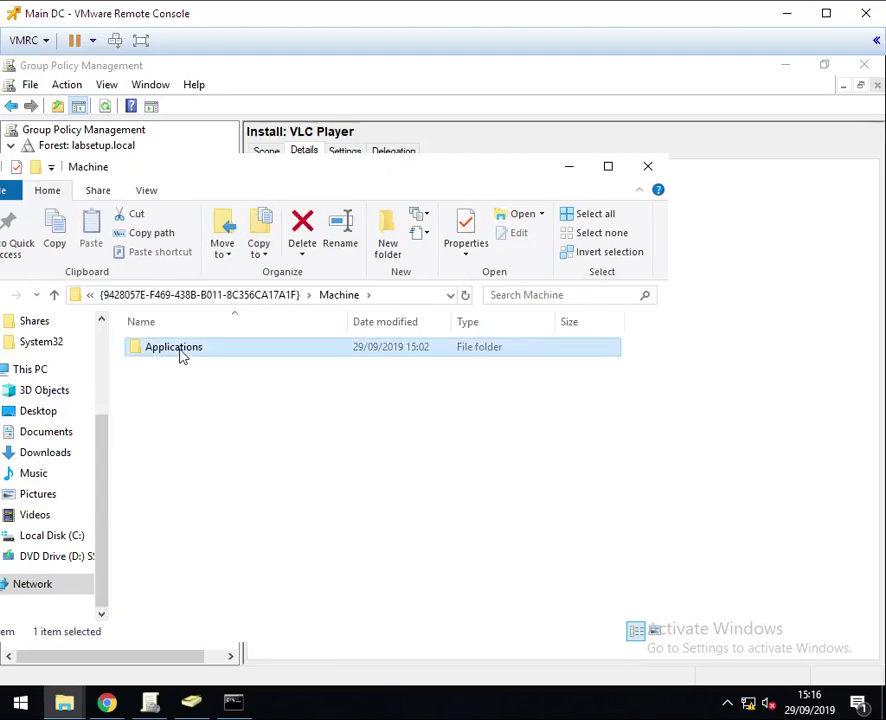
double_click(182, 355)
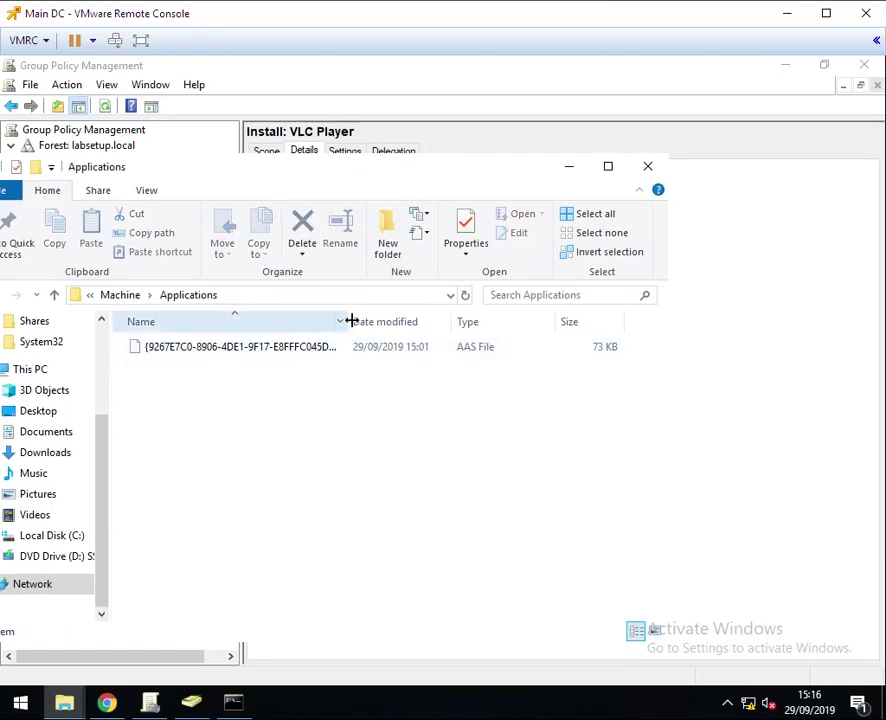
left_click_drag(352, 320, 400, 320)
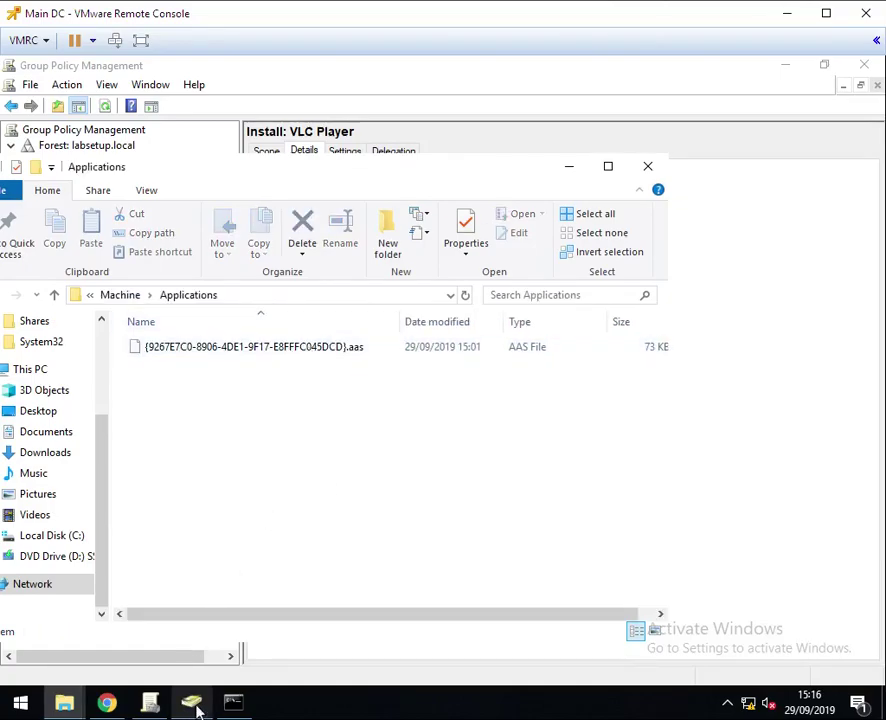
- Launch ADSI Edit by running adsiedit.msc
right_click(20, 703)
left_click(72, 620)
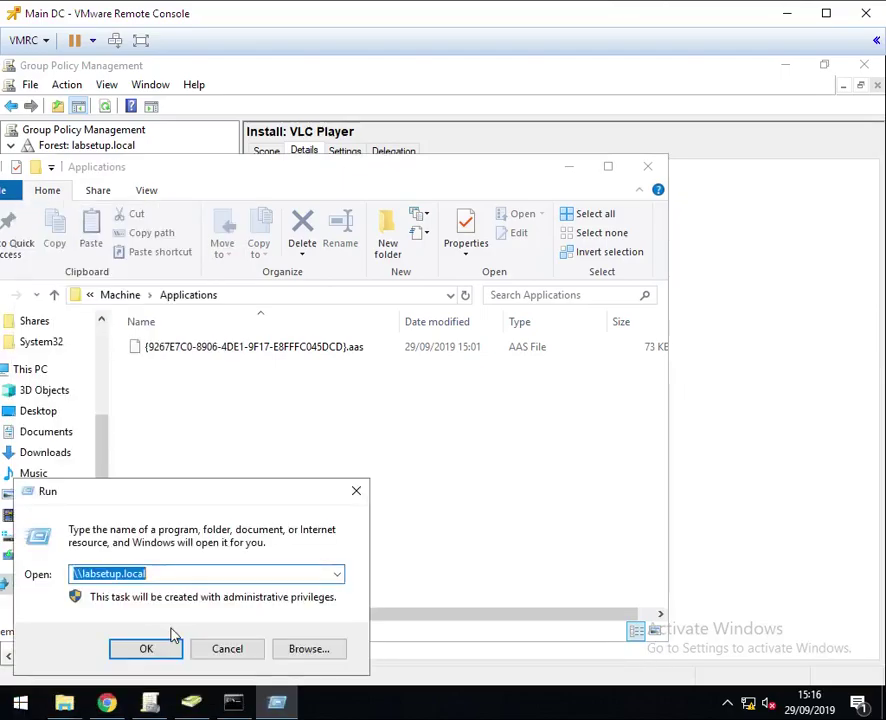
type("edi")
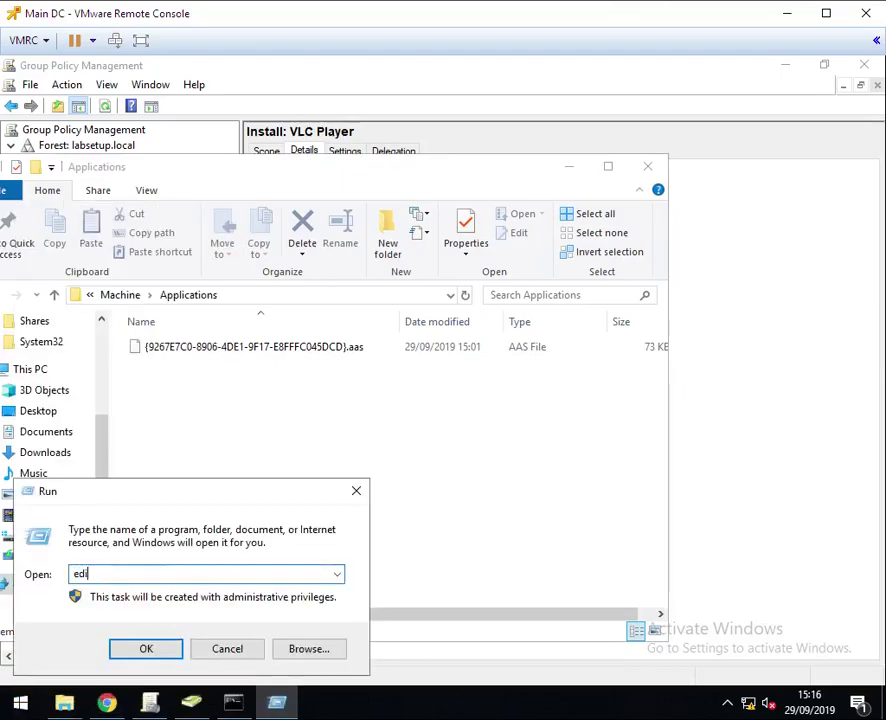
key("BackSpace")
key("BackSpace")
key("BackSpace")
type("adsiedit.msc")
key("Return")
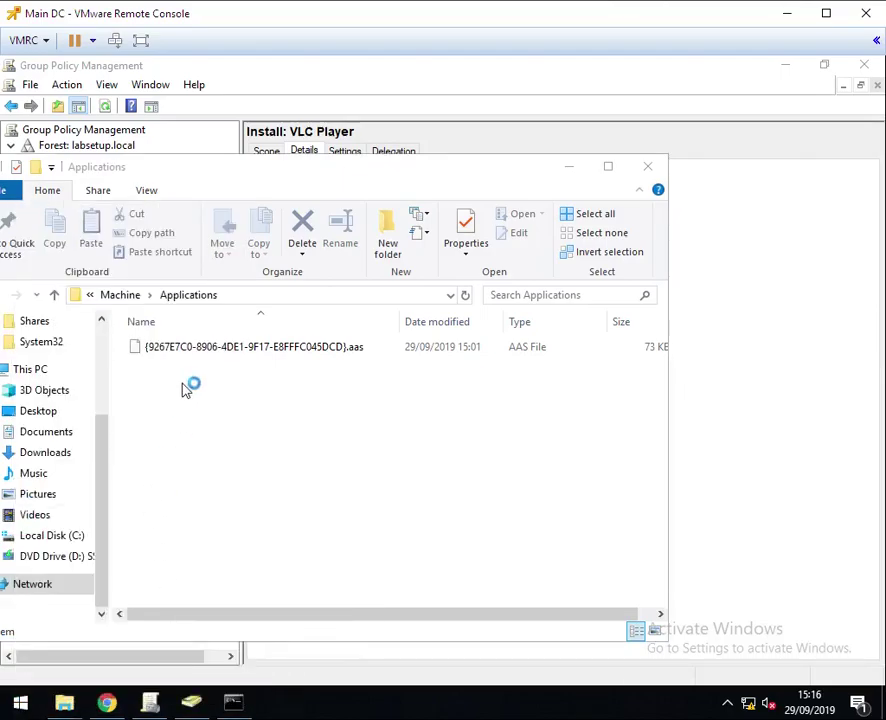
- Expand labsetup.local > CN=System > CN=Policies in the ADSI Edit tree
left_click(103, 239)
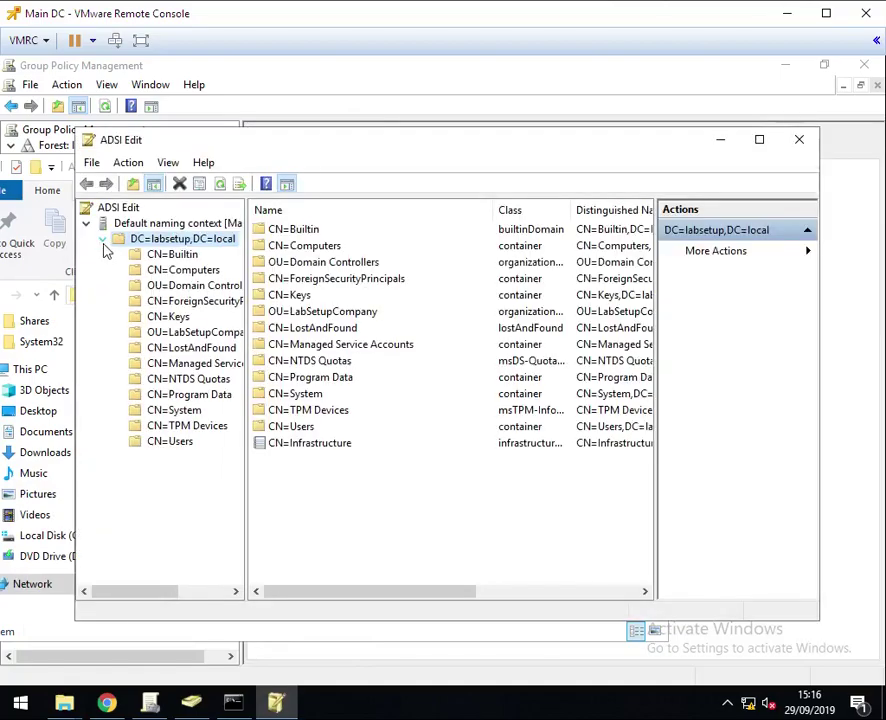
left_click(126, 413)
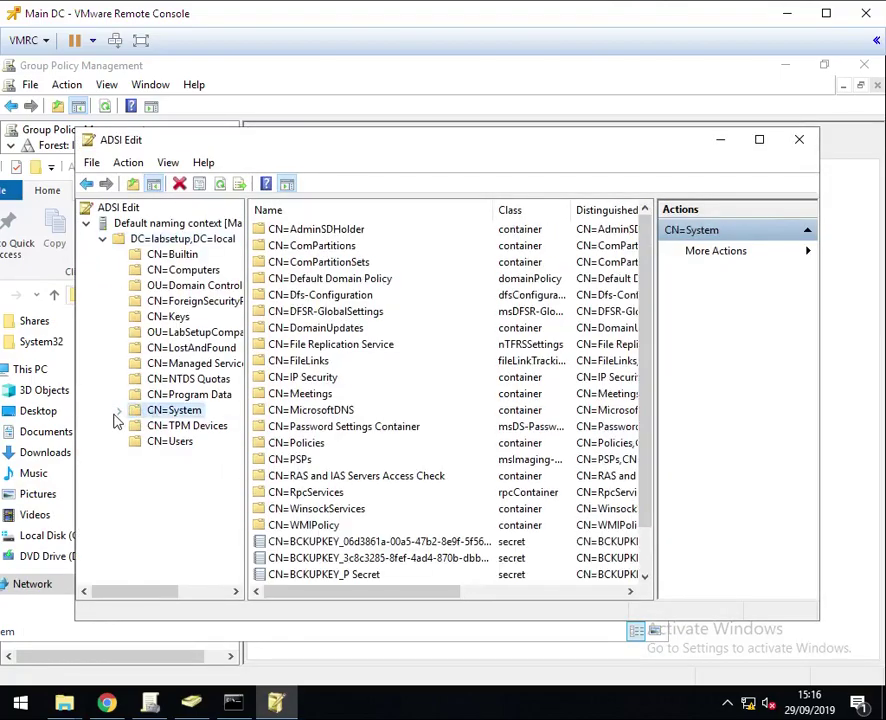
left_click(118, 412)
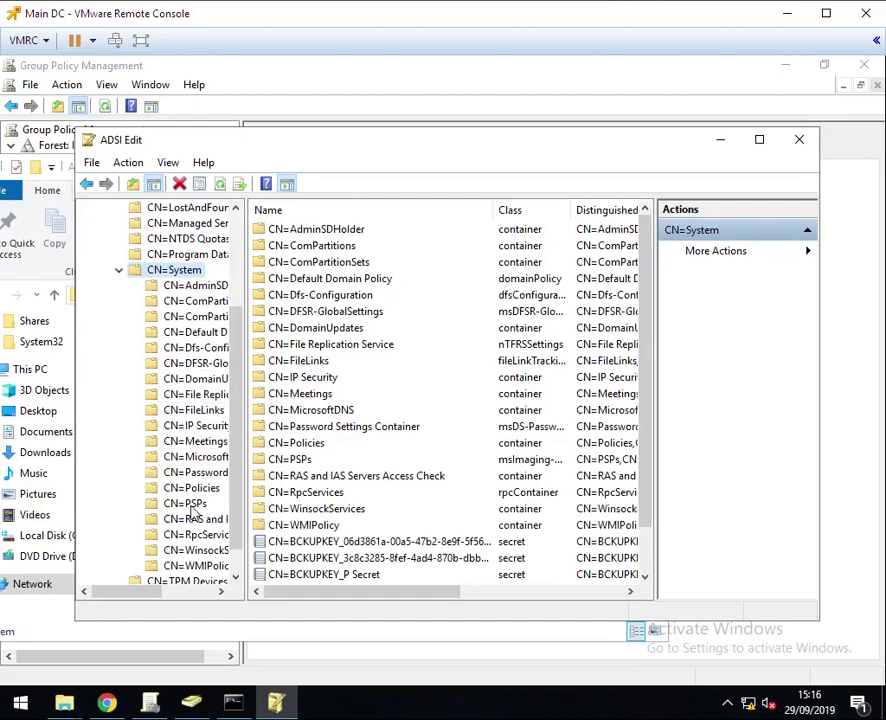
left_click(185, 489)
left_click(136, 490)
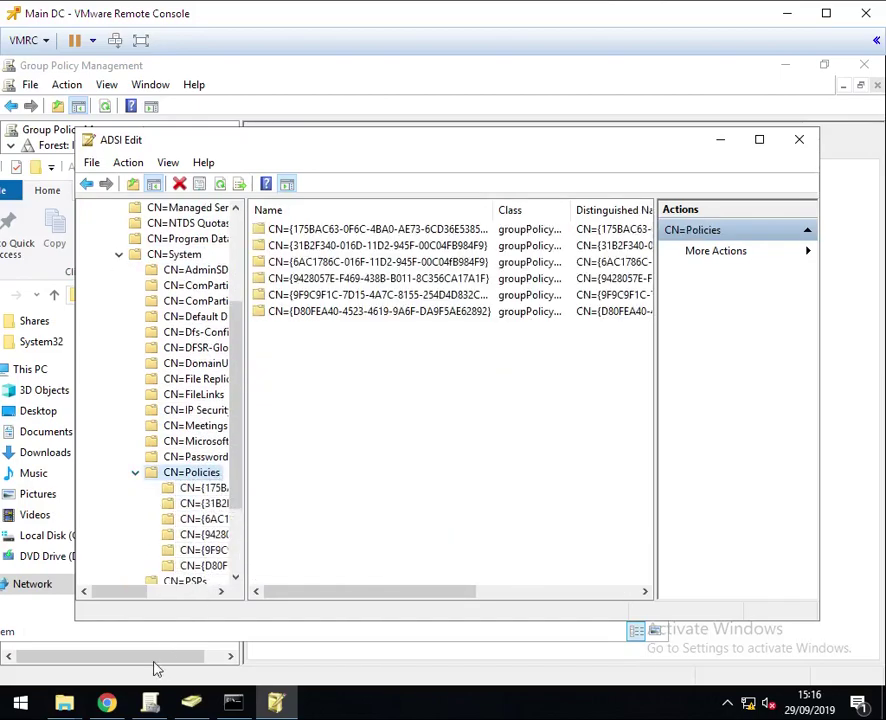
- Confirm the policy GUID in Explorer's address bar, then open {9428057E…} > CN=Machine > CN=Class Store > CN=Packages
left_click(64, 703)
left_click(160, 603)
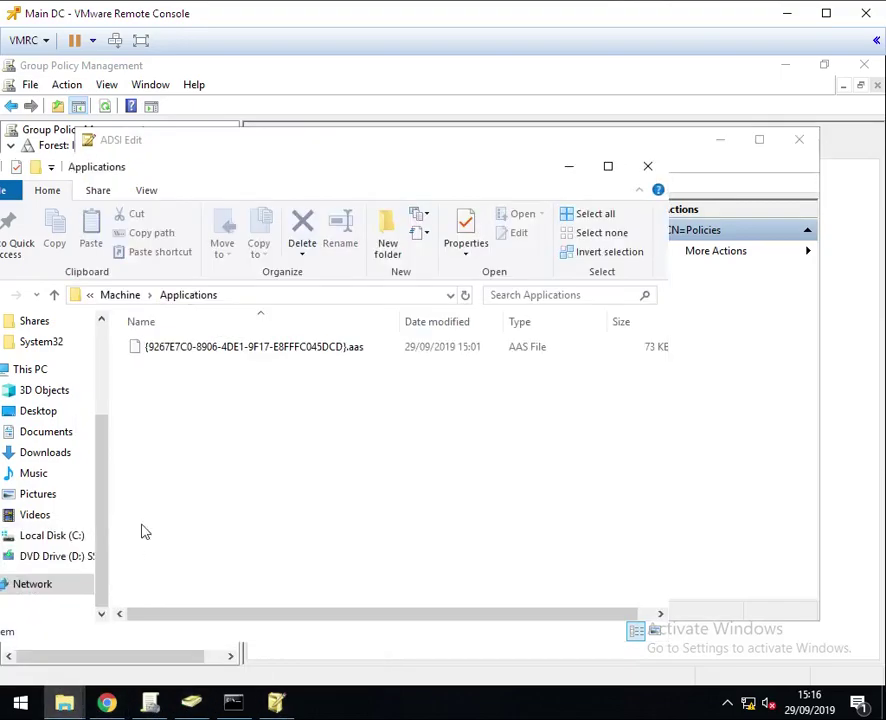
left_click(300, 295)
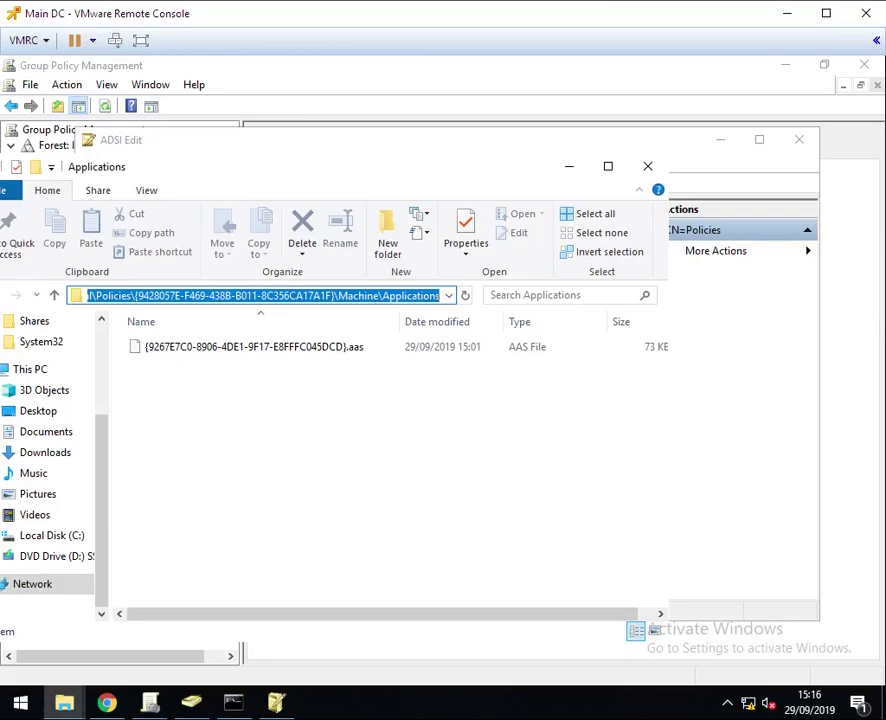
key("alt+Tab")
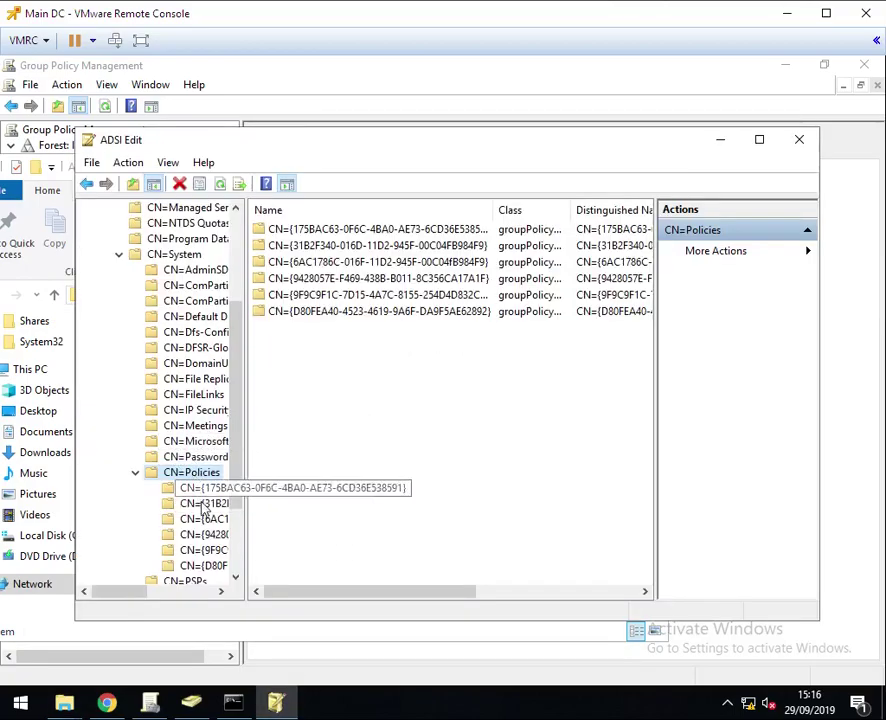
left_click(192, 535)
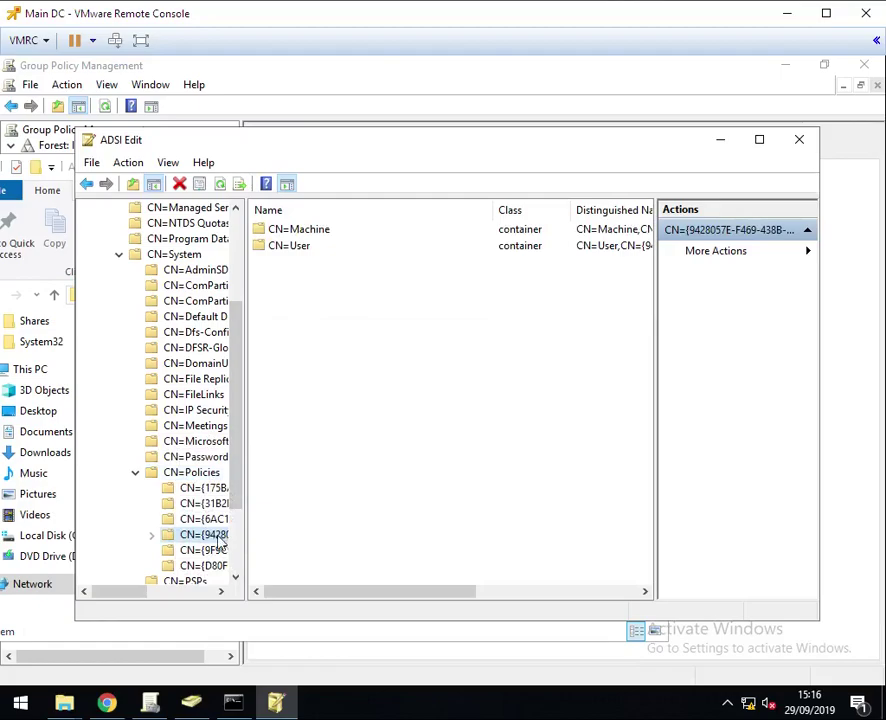
double_click(290, 231)
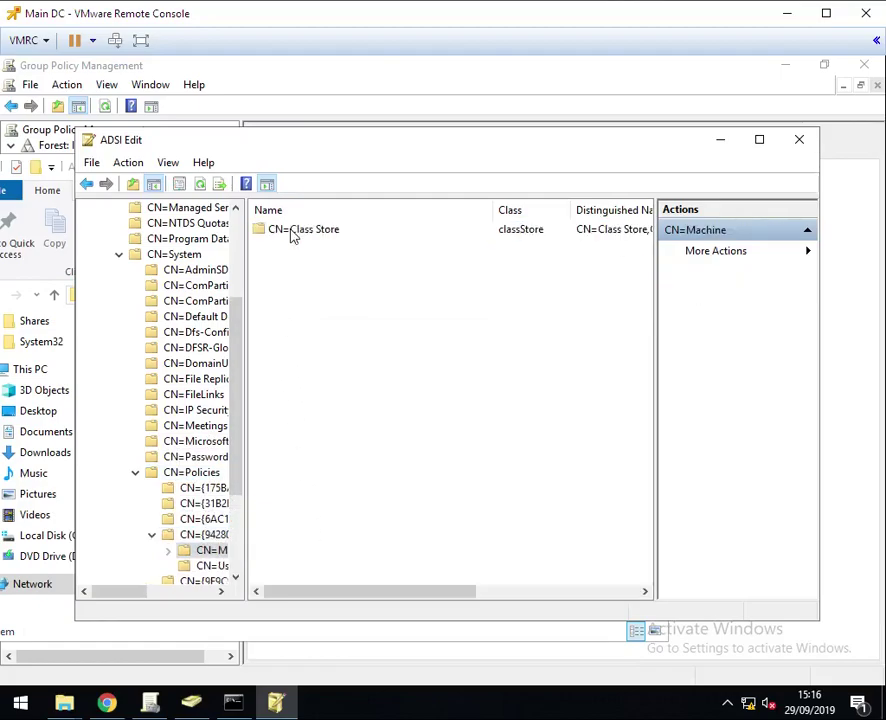
double_click(292, 232)
double_click(292, 232)
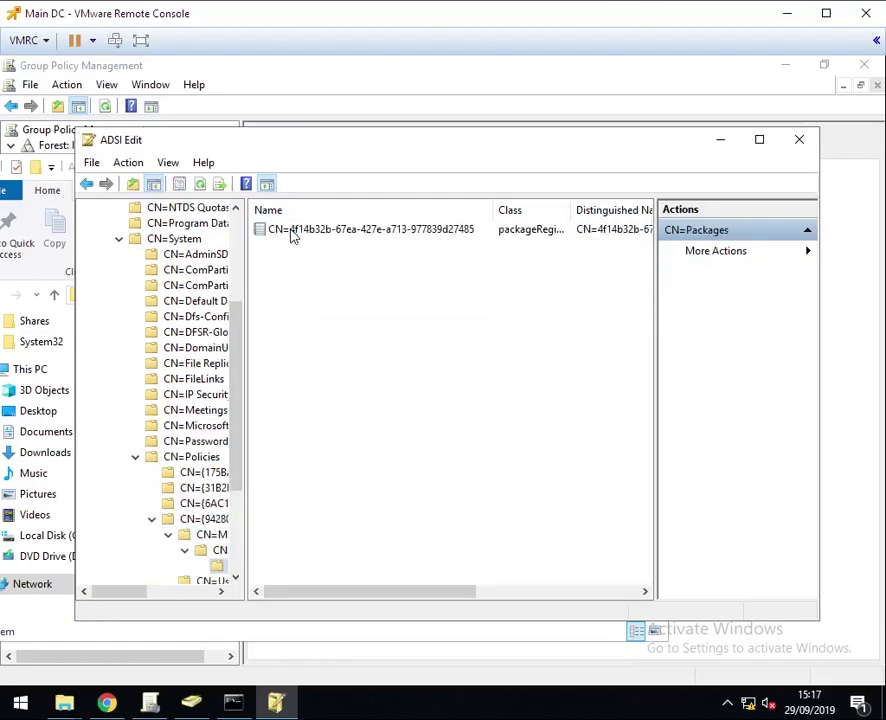
- Open the VLC package's properties and pull its msiFileList installer path out for editing
right_click(354, 230)
left_click(411, 313)
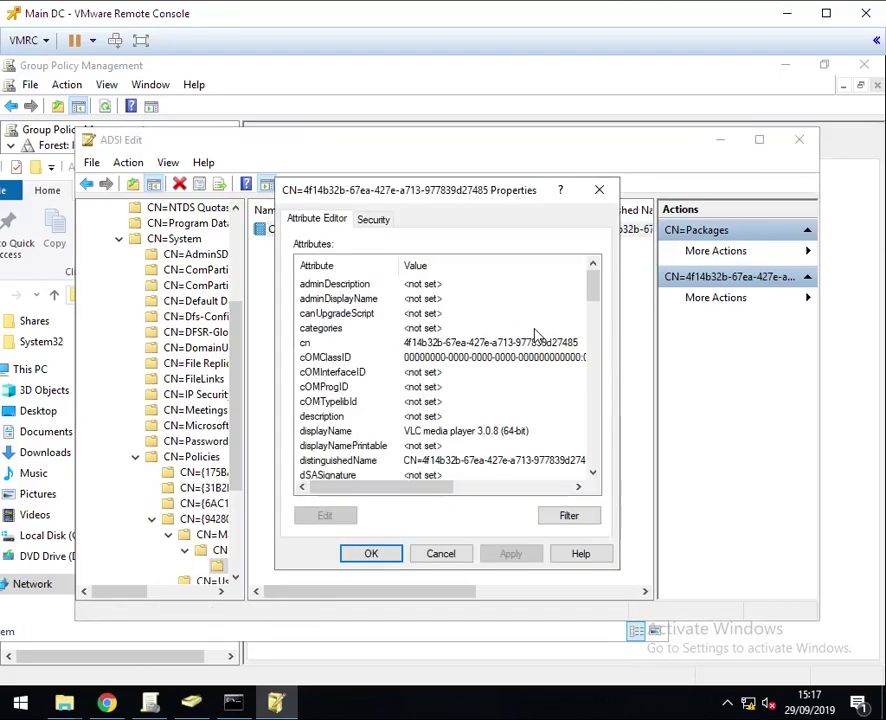
left_click(592, 360)
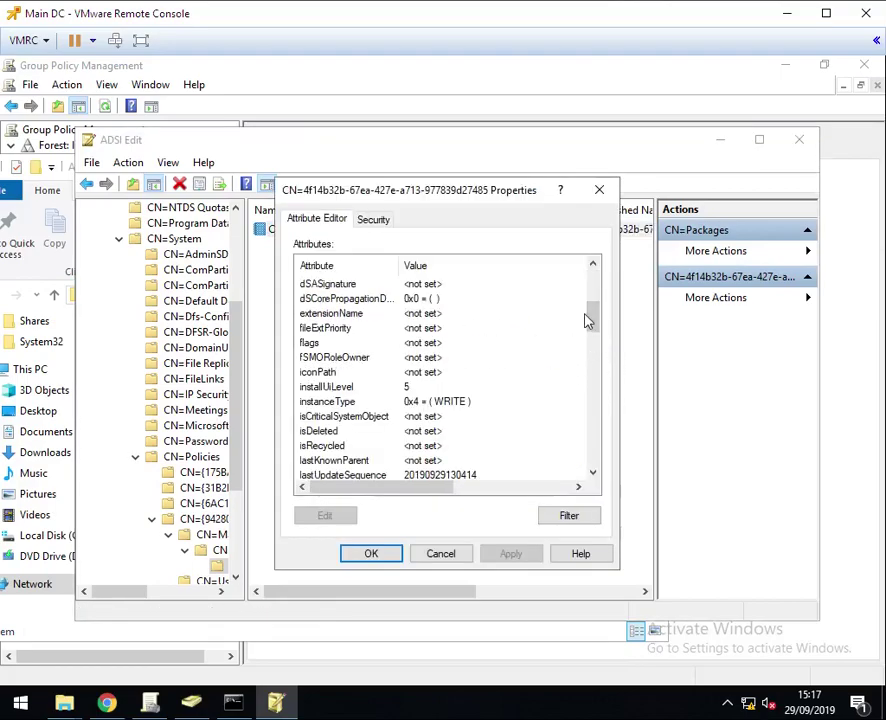
left_click_drag(588, 320, 593, 370)
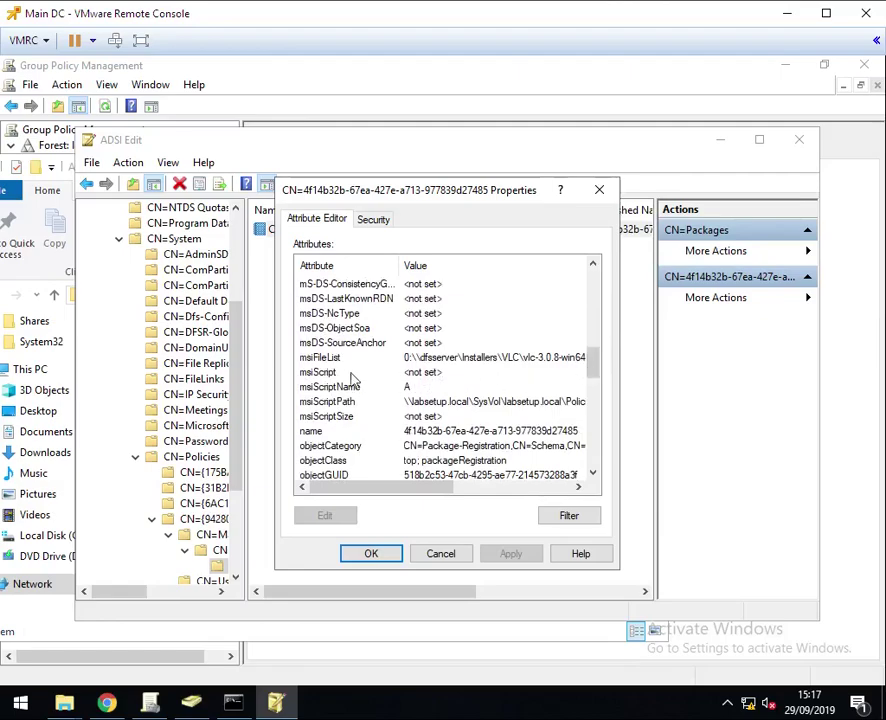
left_click(330, 357)
left_click(350, 515)
left_click(425, 331)
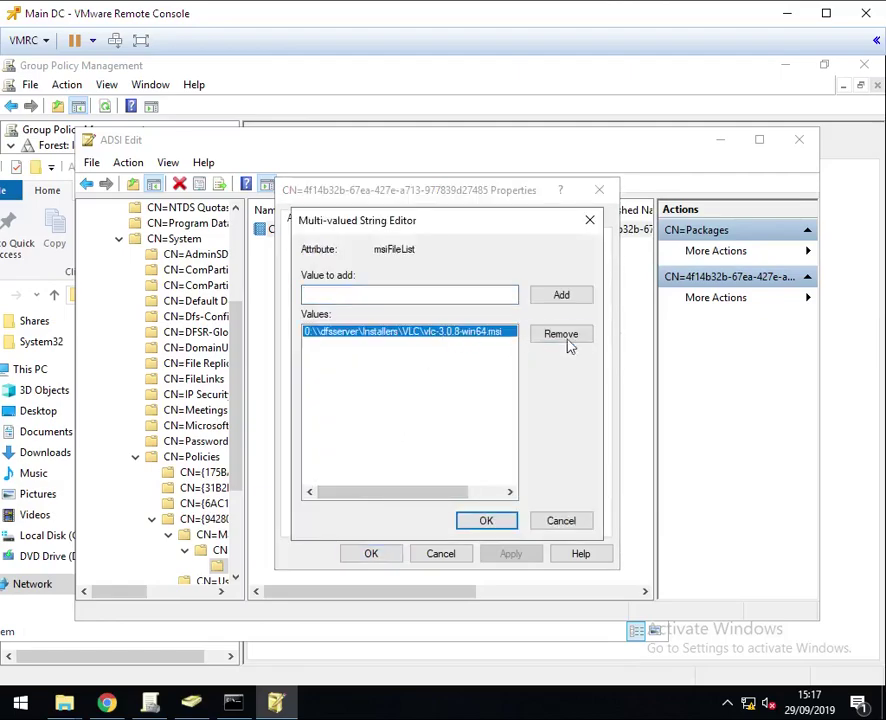
left_click(576, 338)
- Change the path's server from dfsserver to maindc, save the property, and close ADSI Edit
double_click(338, 293)
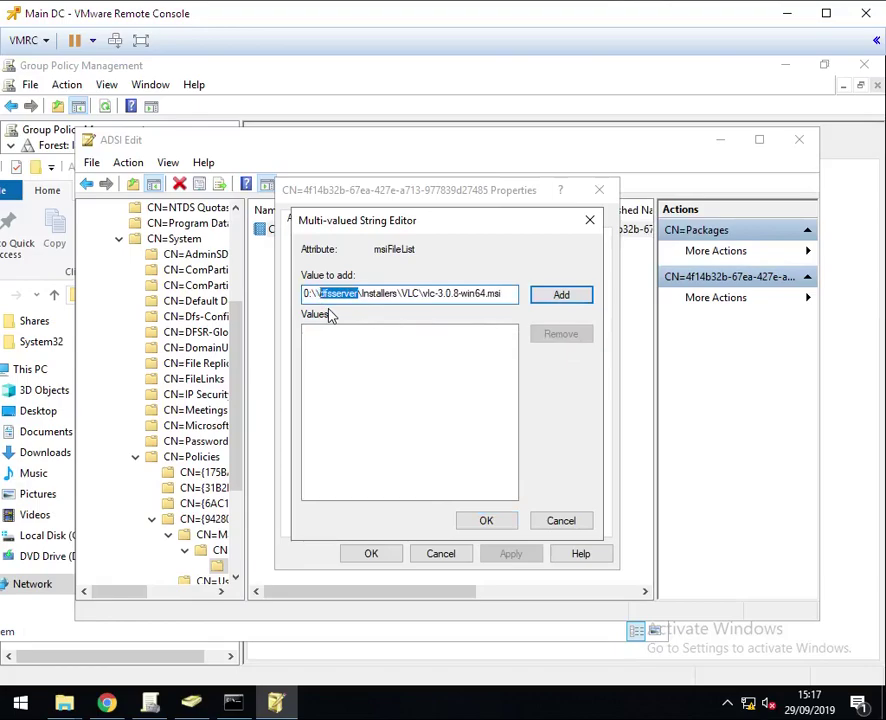
type("maind")
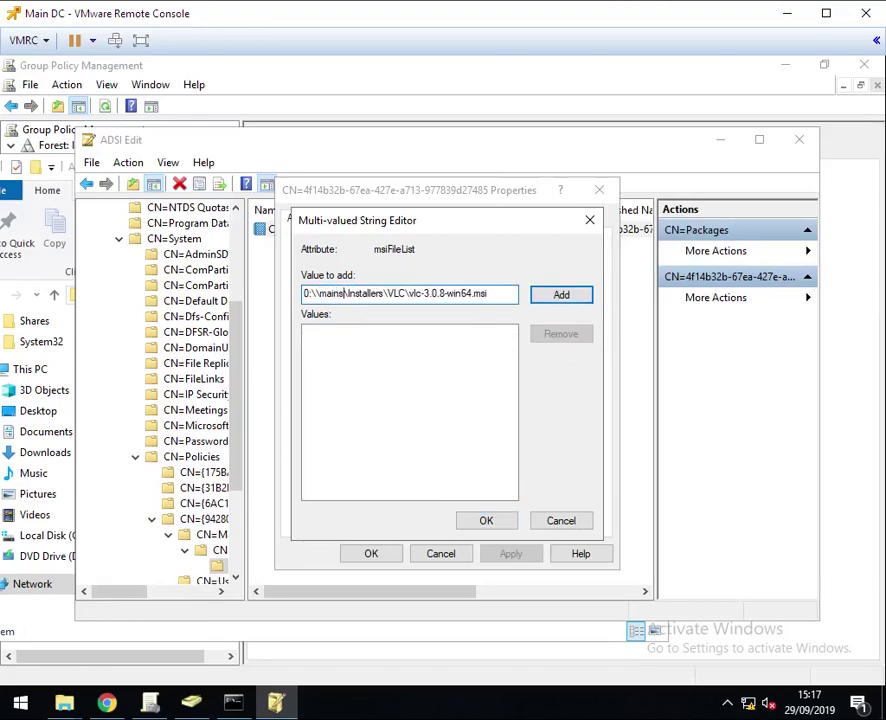
type("c")
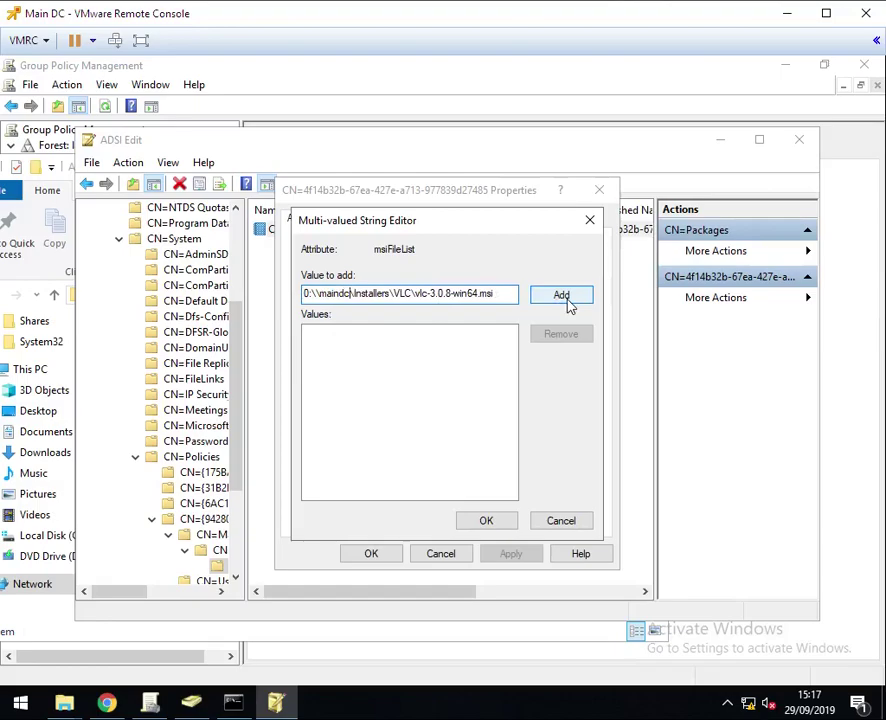
left_click(568, 303)
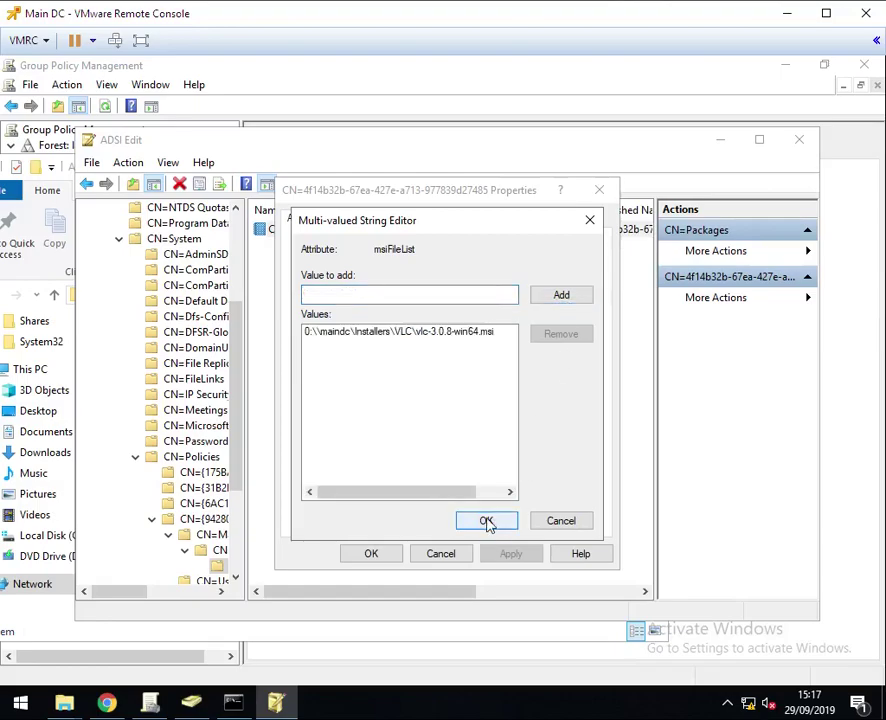
left_click(490, 528)
left_click(370, 554)
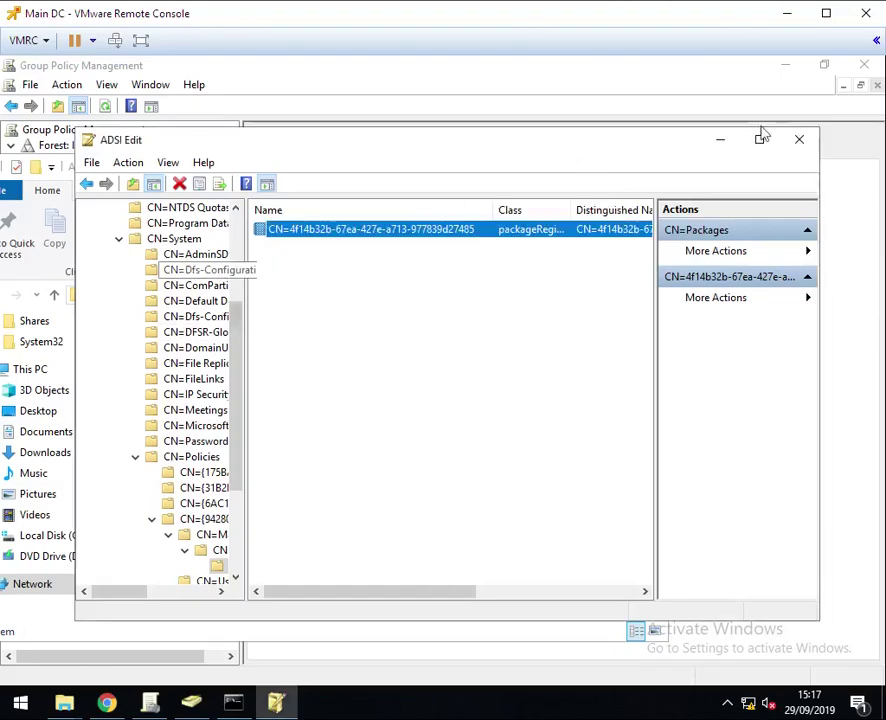
left_click(798, 139)
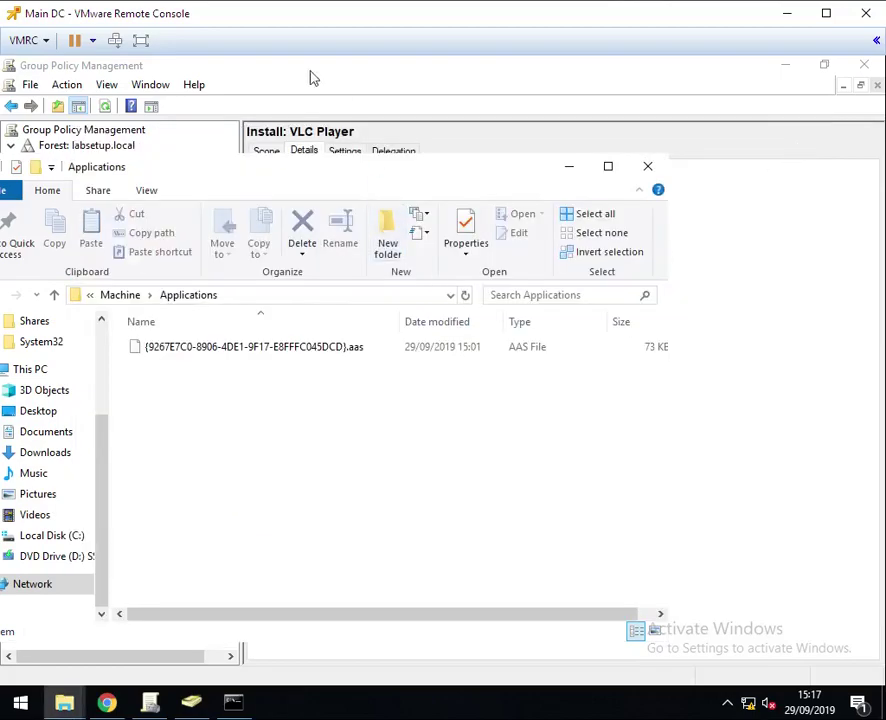
- Return to Group Policy Management and open the AAAATEST policy in the editor
mouse_move(64, 703)
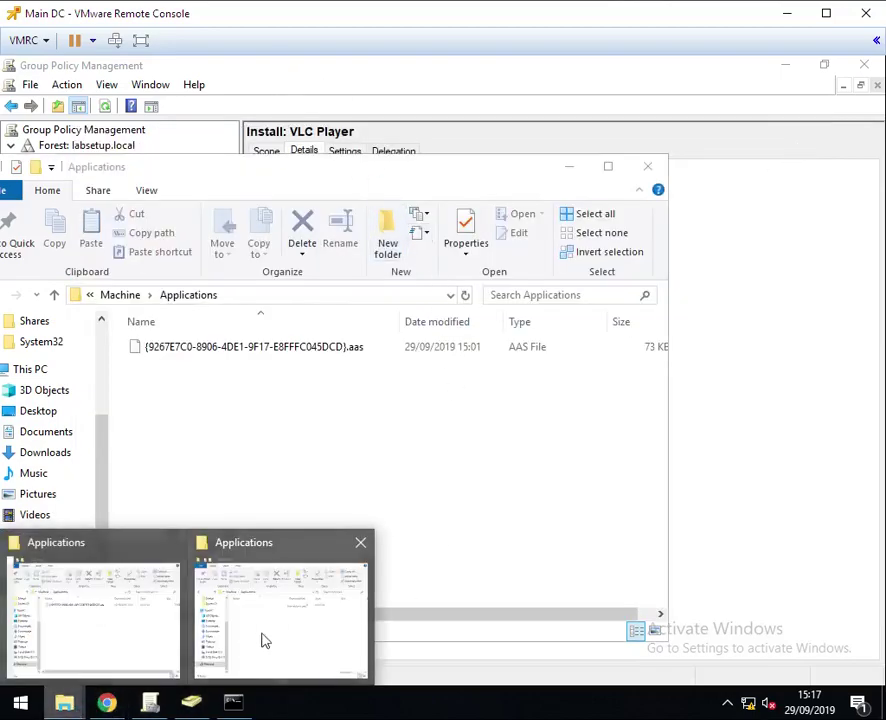
left_click(263, 639)
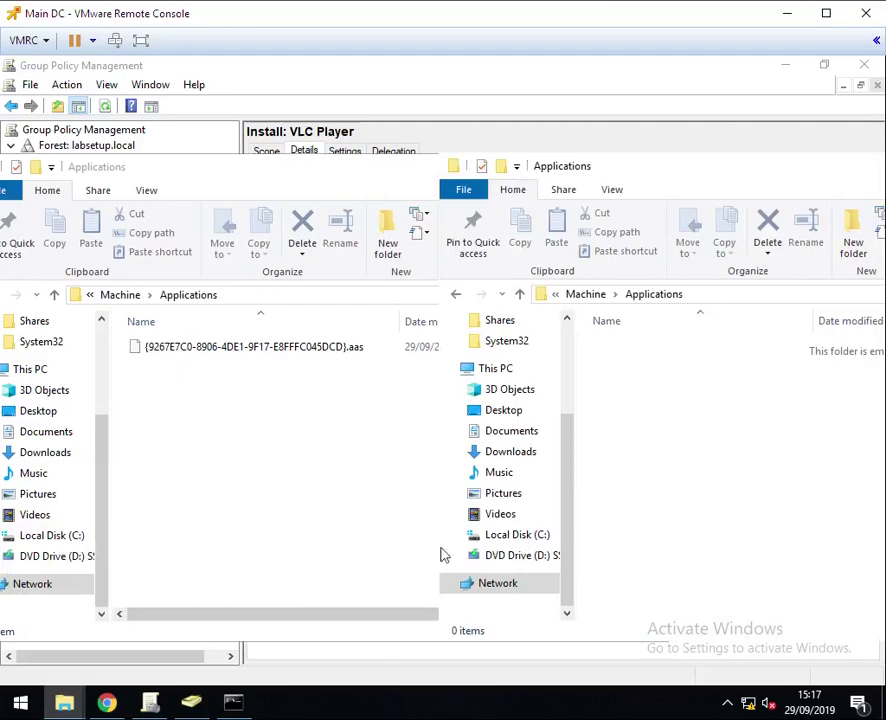
left_click(283, 83)
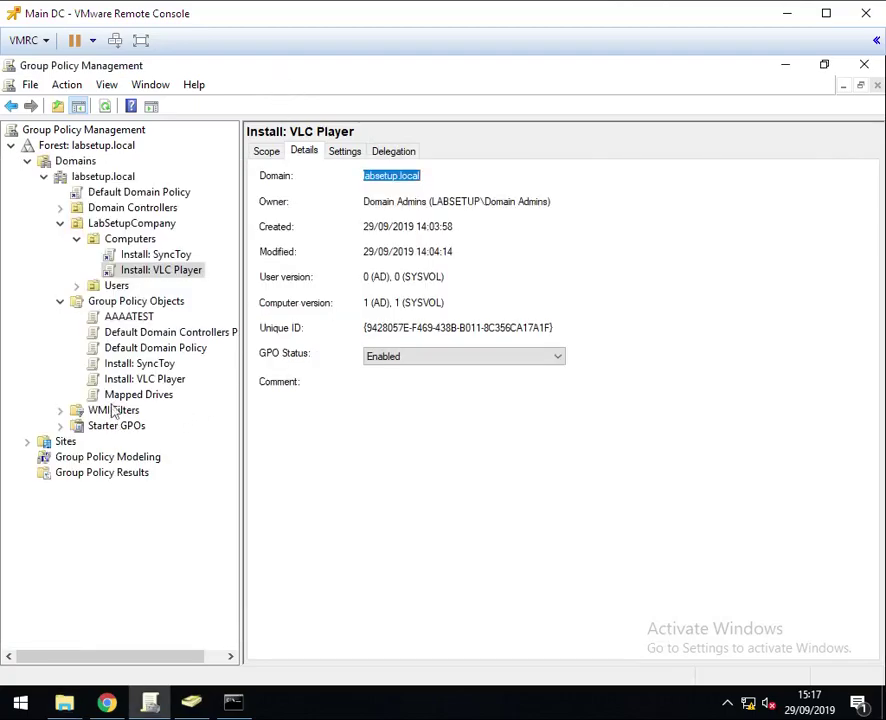
left_click(120, 318)
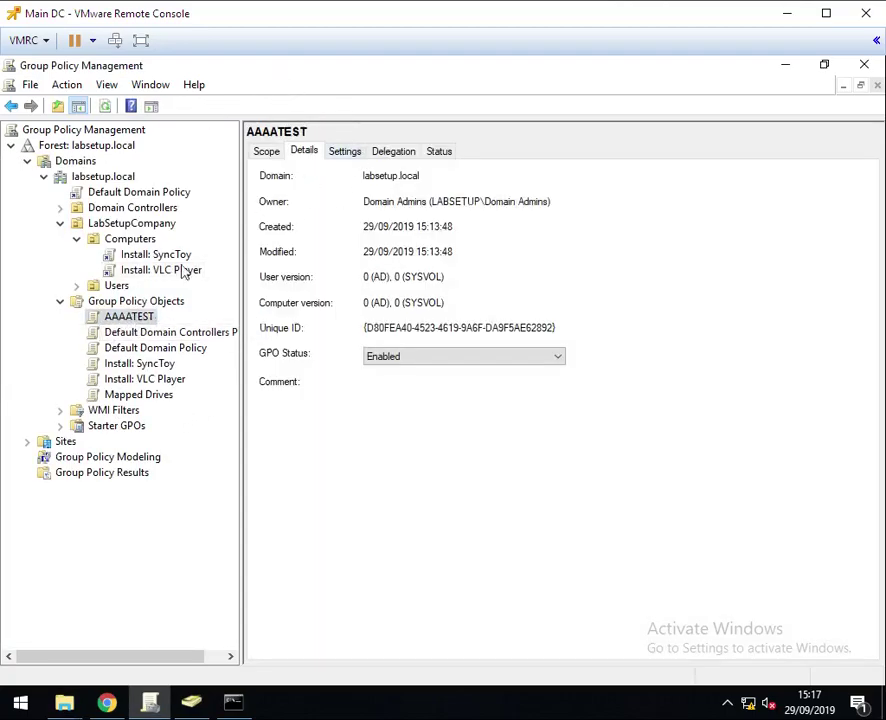
right_click(136, 320)
left_click(198, 331)
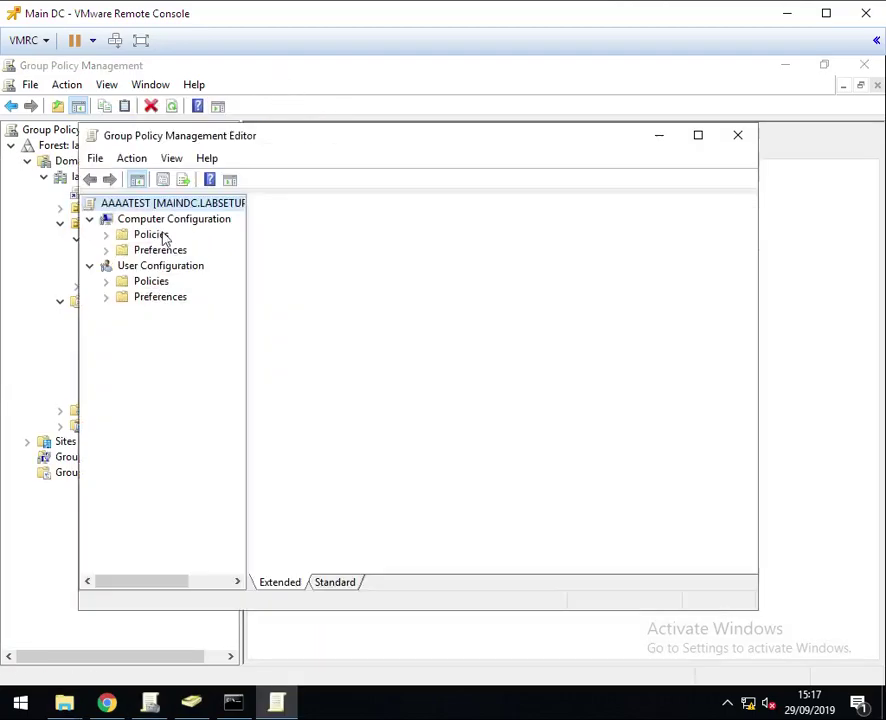
- Remove the SyncToy 2.1 package from AAAATEST's computer Software installation list
left_click(106, 234)
left_click(226, 254)
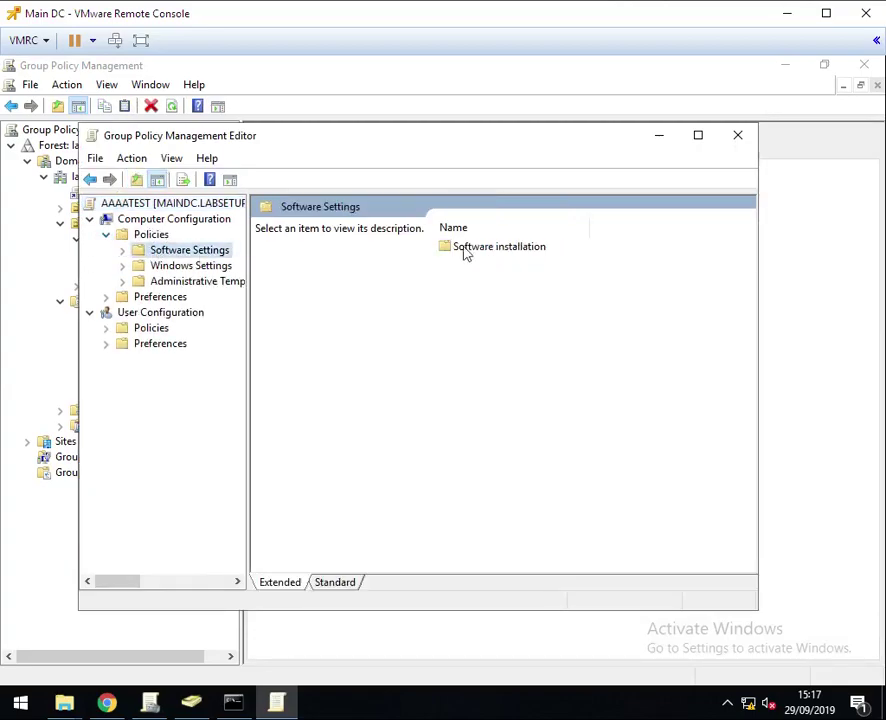
double_click(472, 250)
right_click(295, 226)
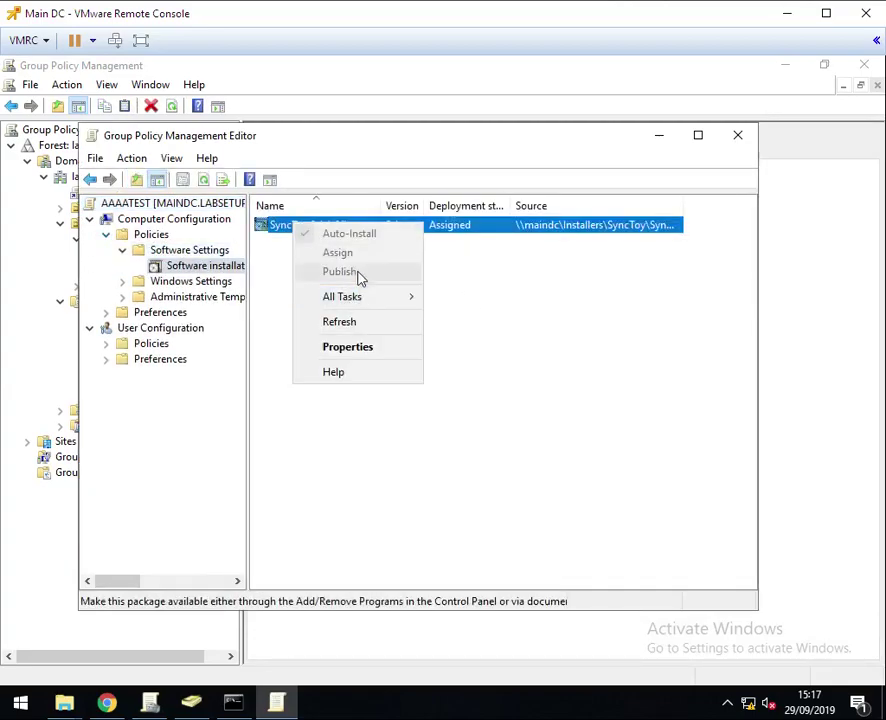
left_click(345, 296)
left_click(494, 348)
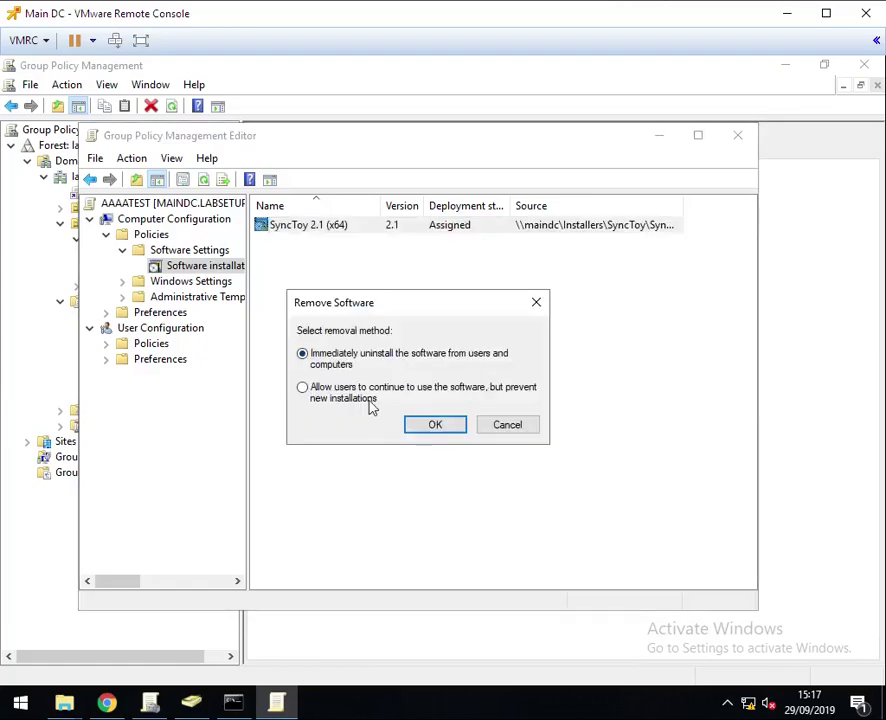
left_click(438, 428)
- Add the VLC installer from the Installers\VLC folder as an assigned package
right_click(311, 268)
mouse_move(432, 284)
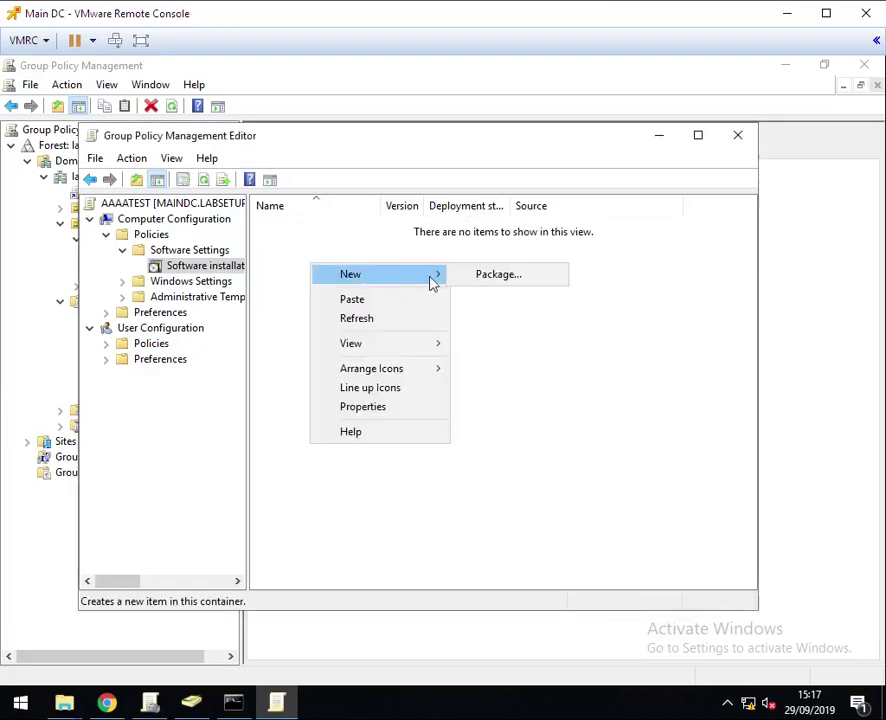
left_click(503, 280)
left_click(231, 189)
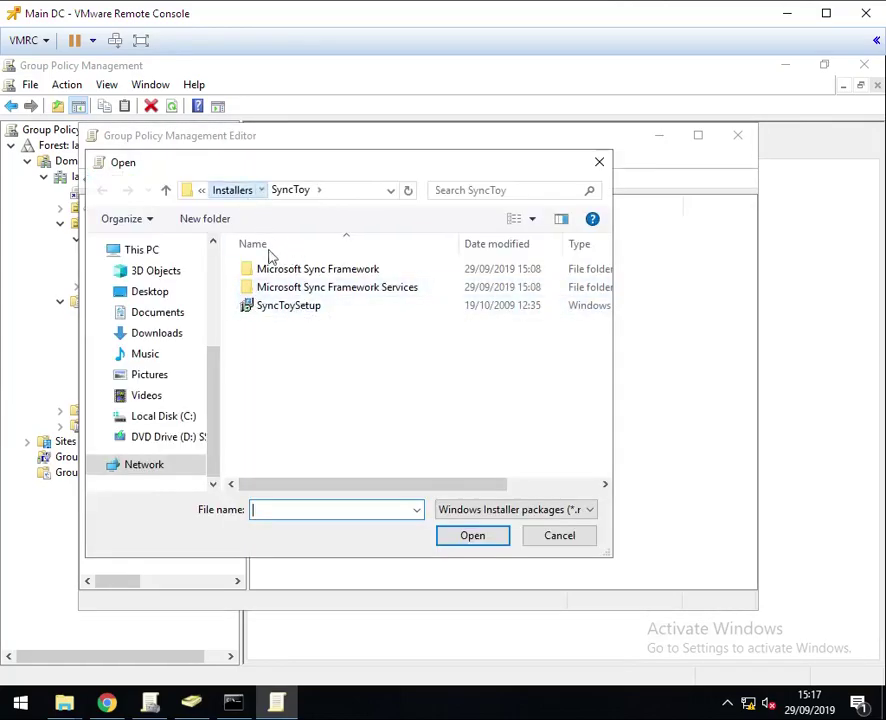
double_click(257, 291)
double_click(283, 267)
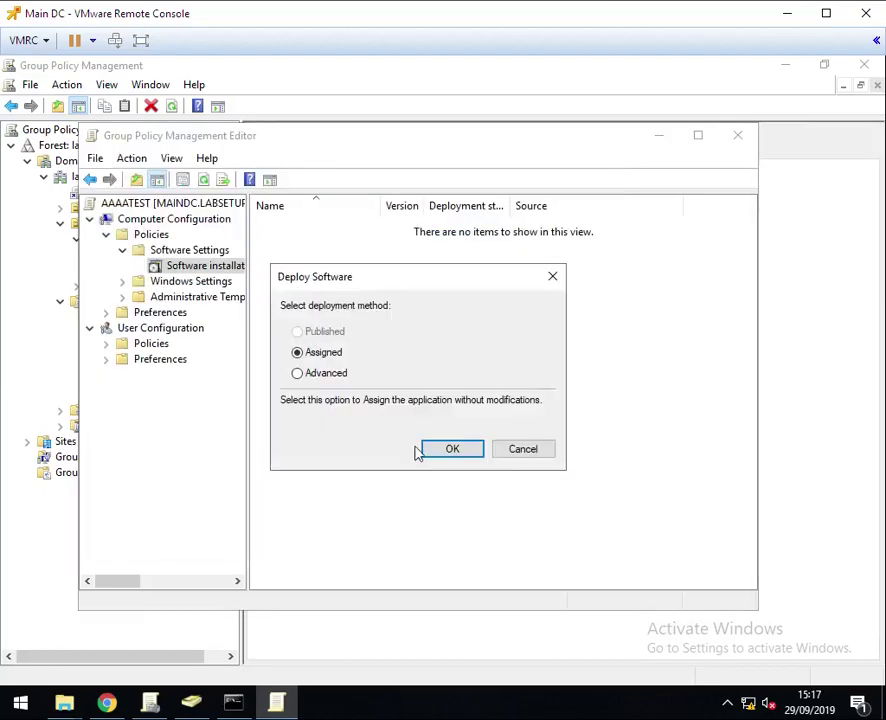
left_click(452, 454)
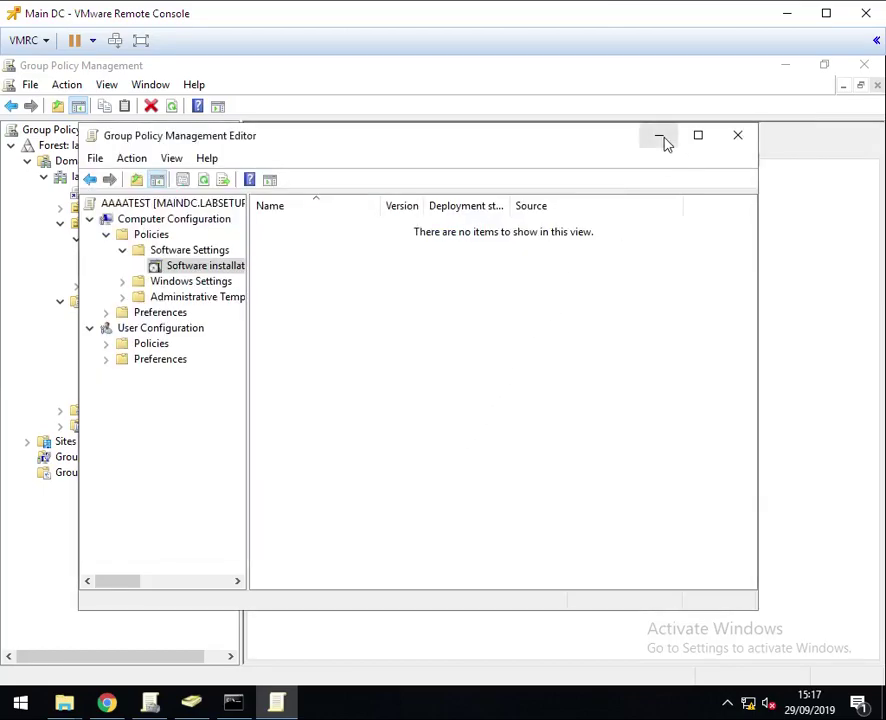
- Close the policy editor and bring up both Applications folders, selecting the new-server AAS file
left_click(737, 135)
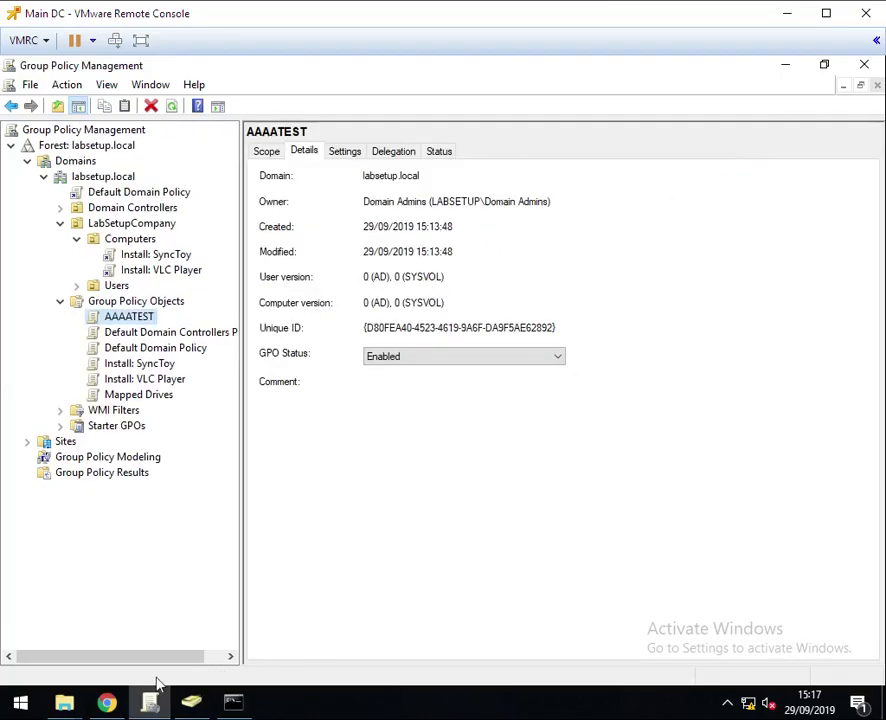
mouse_move(64, 703)
left_click(140, 622)
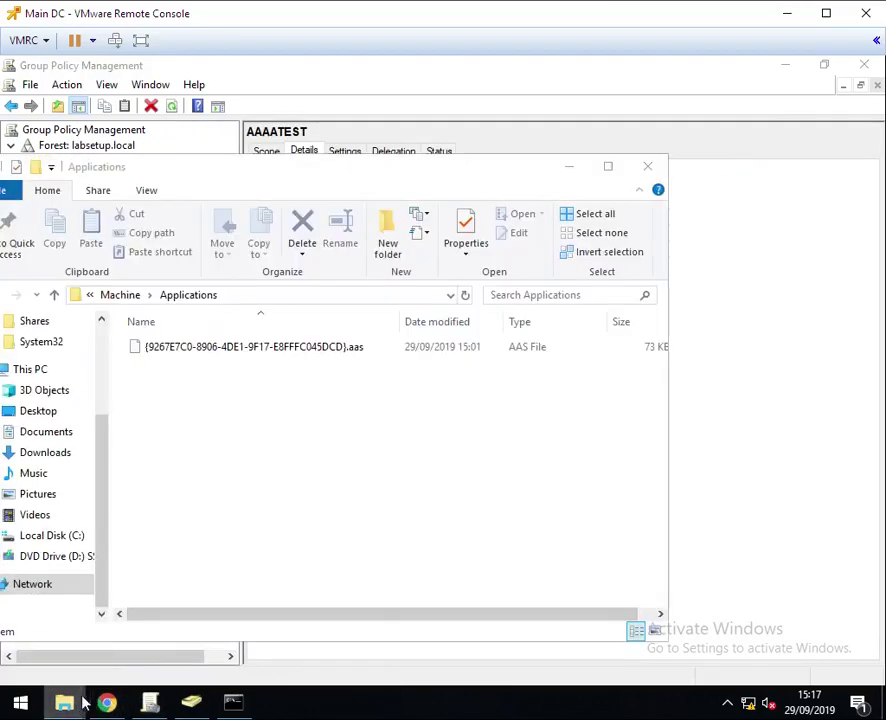
left_click(292, 604)
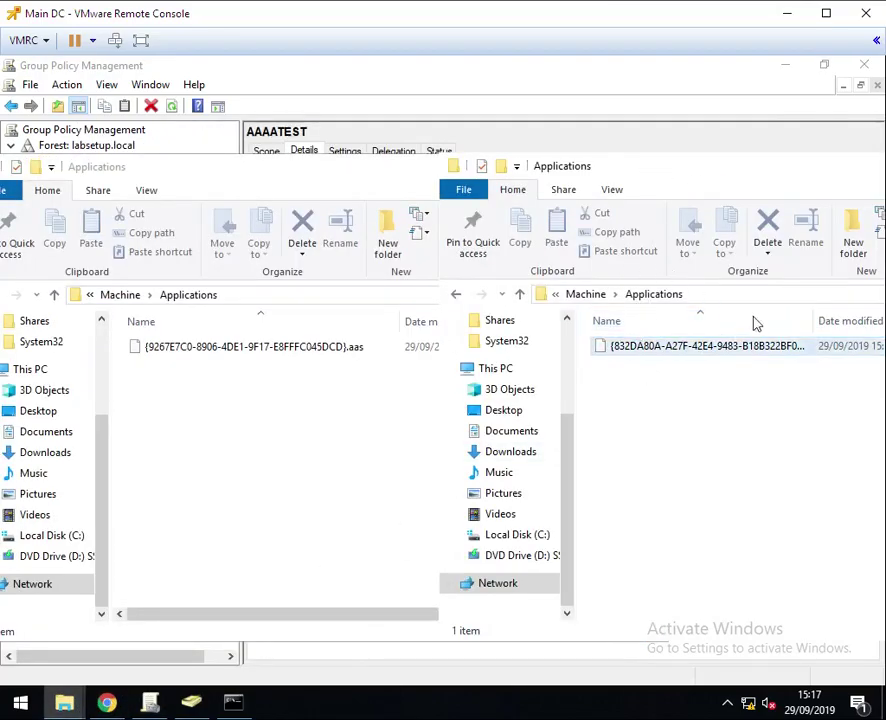
left_click(667, 350)
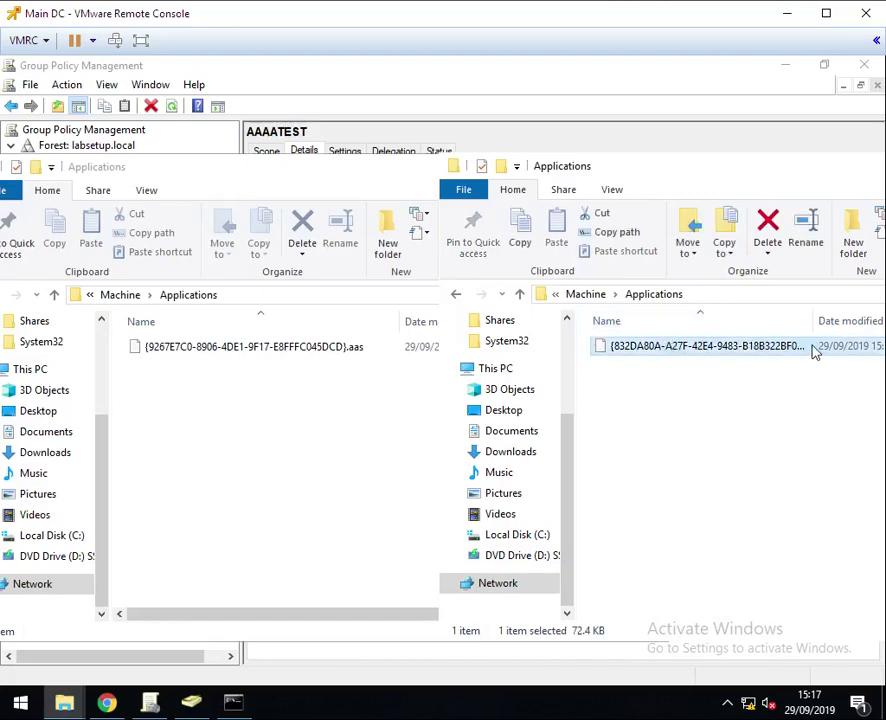
left_click_drag(760, 174, 713, 169)
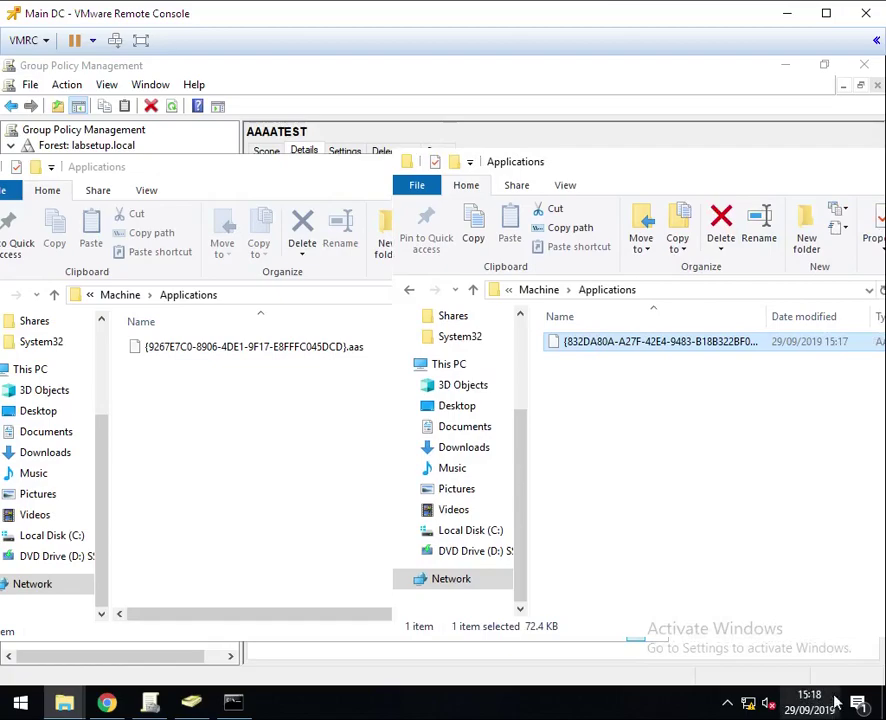
- Copy the original AAS file's full name, then delete the original AAS file
left_click(253, 350)
key("F2")
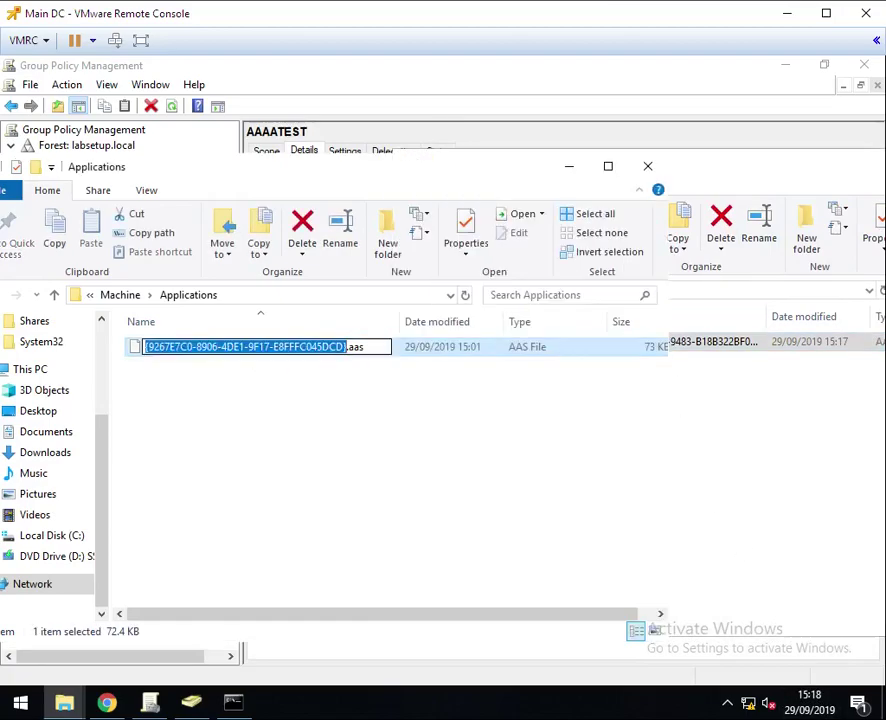
left_click_drag(365, 347, 146, 347)
right_click(152, 348)
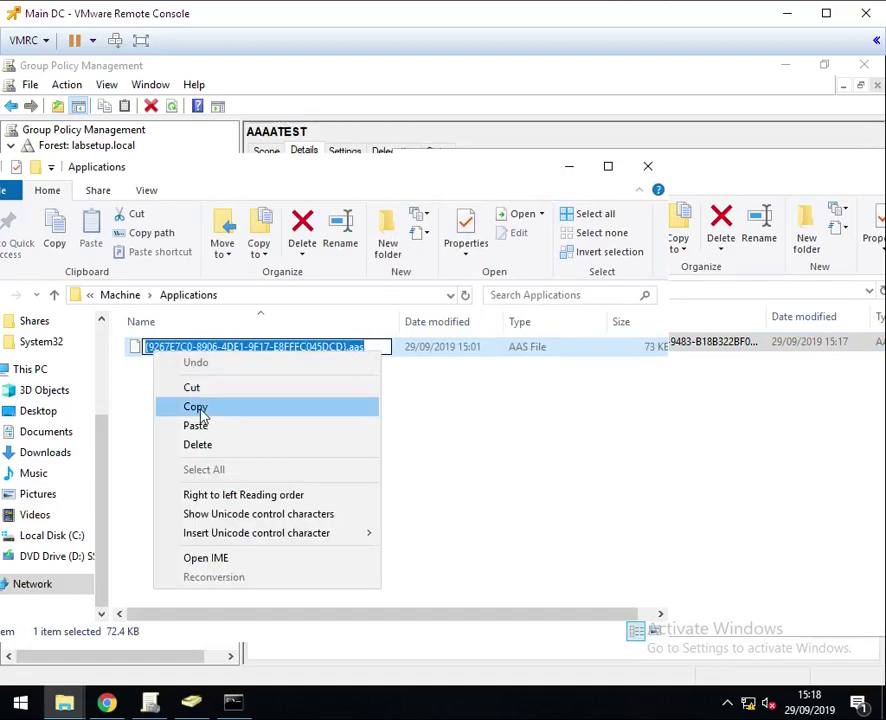
left_click(196, 407)
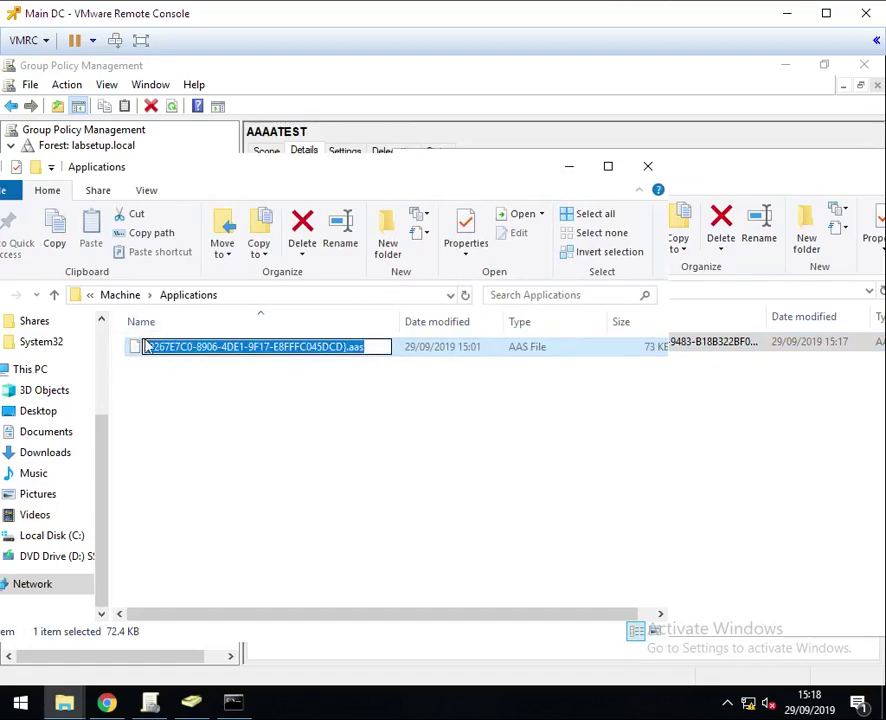
key("Escape")
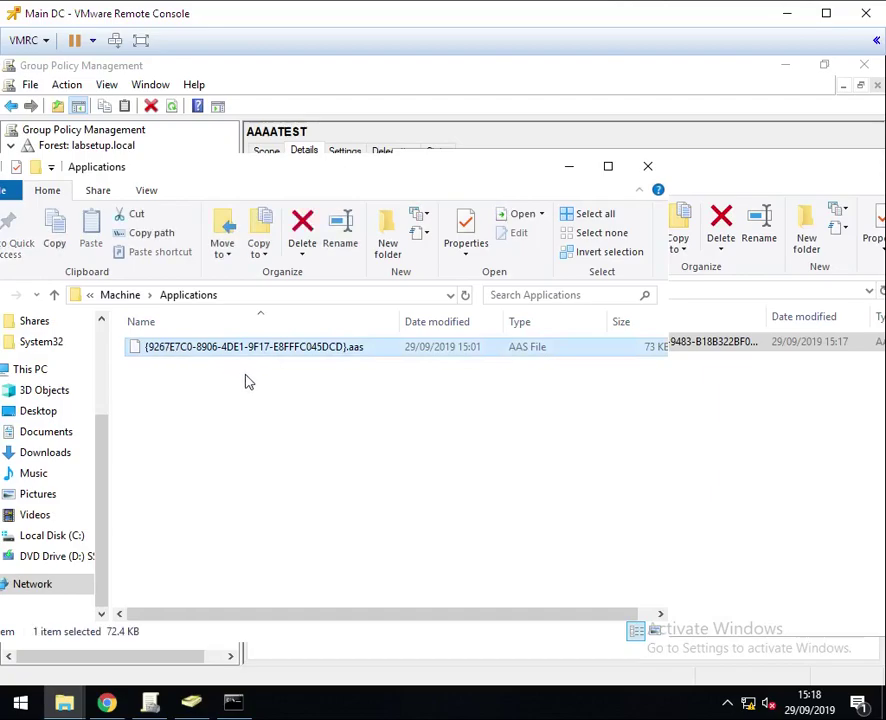
key("Delete")
left_click(511, 449)
- Move the new-server AAS file into the original folder and rename it {9267E7C0-8906-4DE1-9F17-E8FFFC045DCD}.aas
left_click(709, 434)
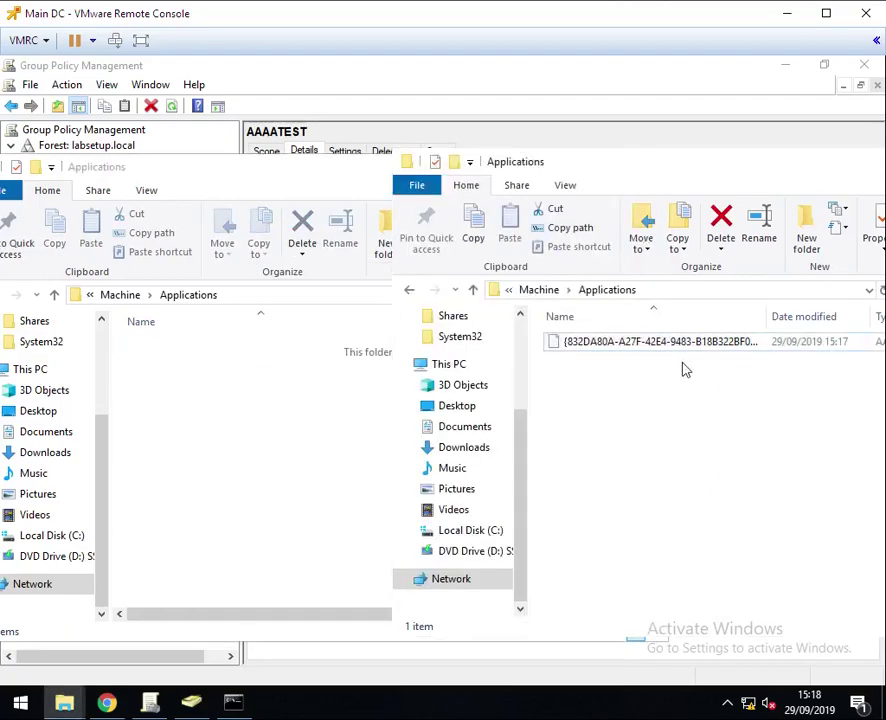
left_click_drag(620, 342, 202, 426)
left_click(457, 390)
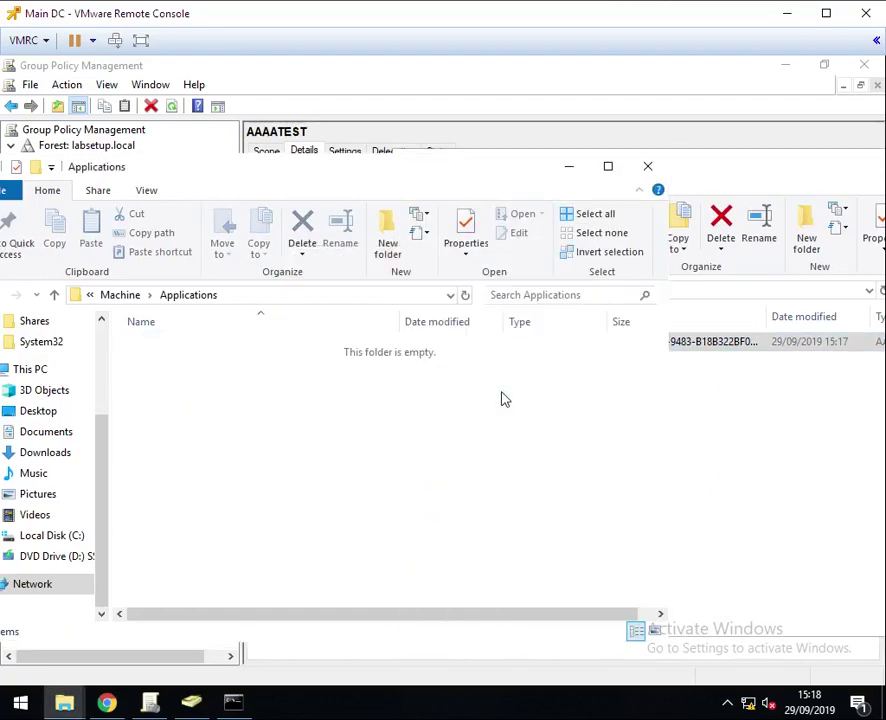
left_click(270, 444)
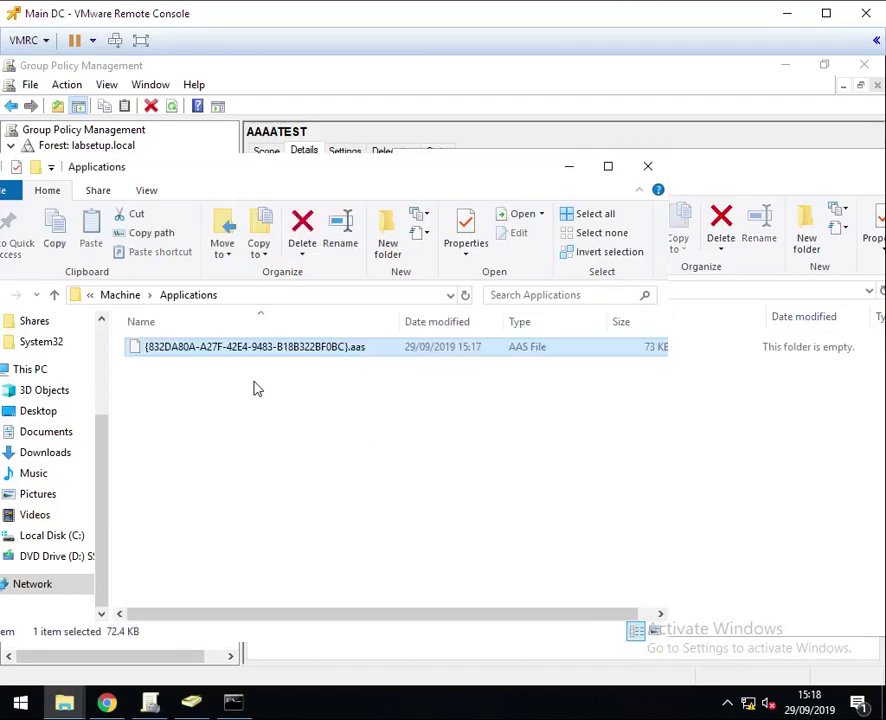
key("F2")
key("End")
key("shift+Home")
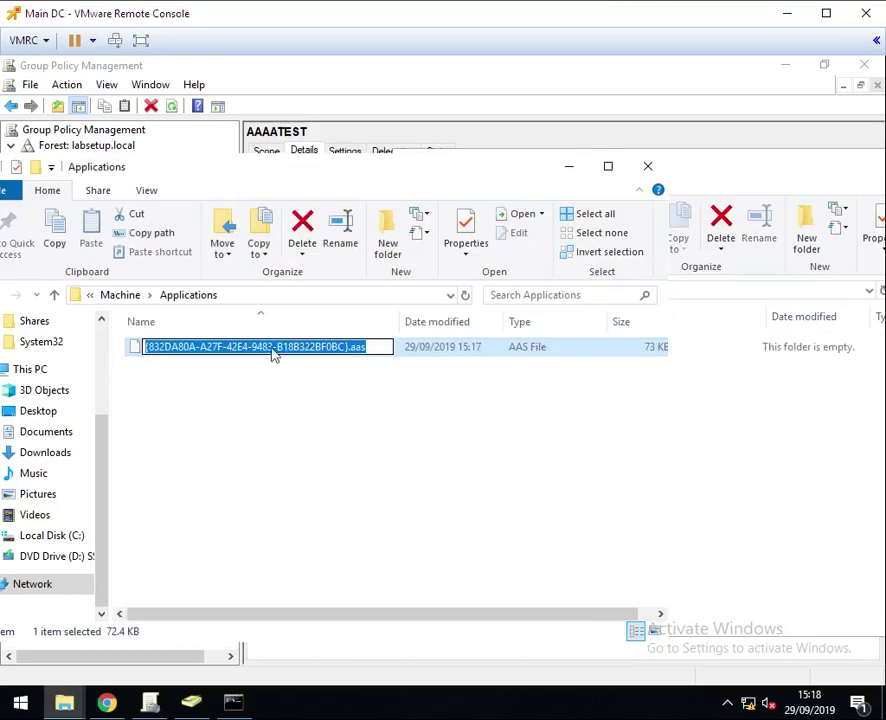
right_click(290, 352)
left_click(312, 424)
key("Return")
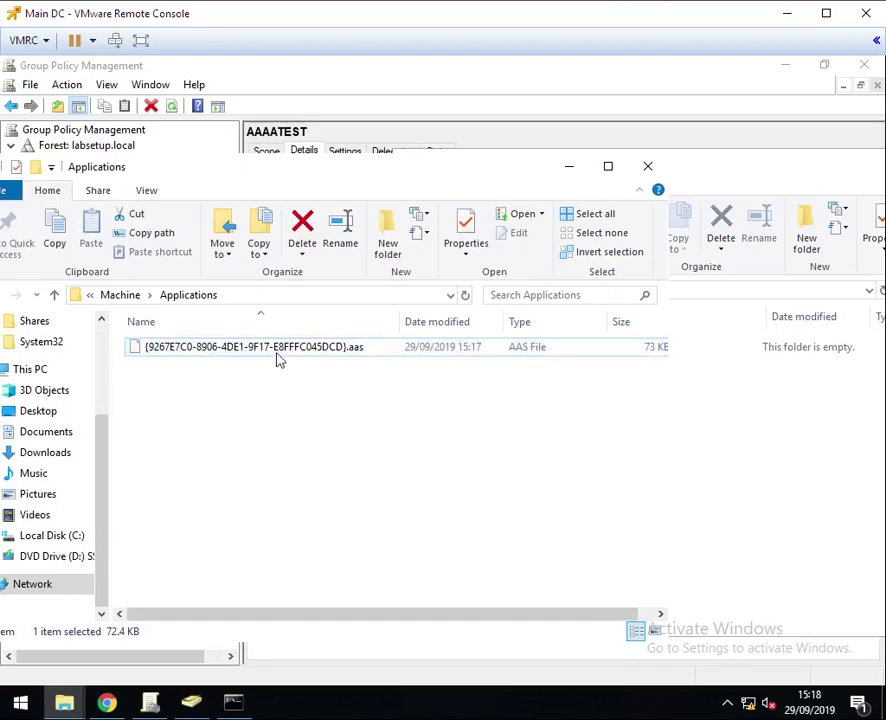
left_click(260, 380)
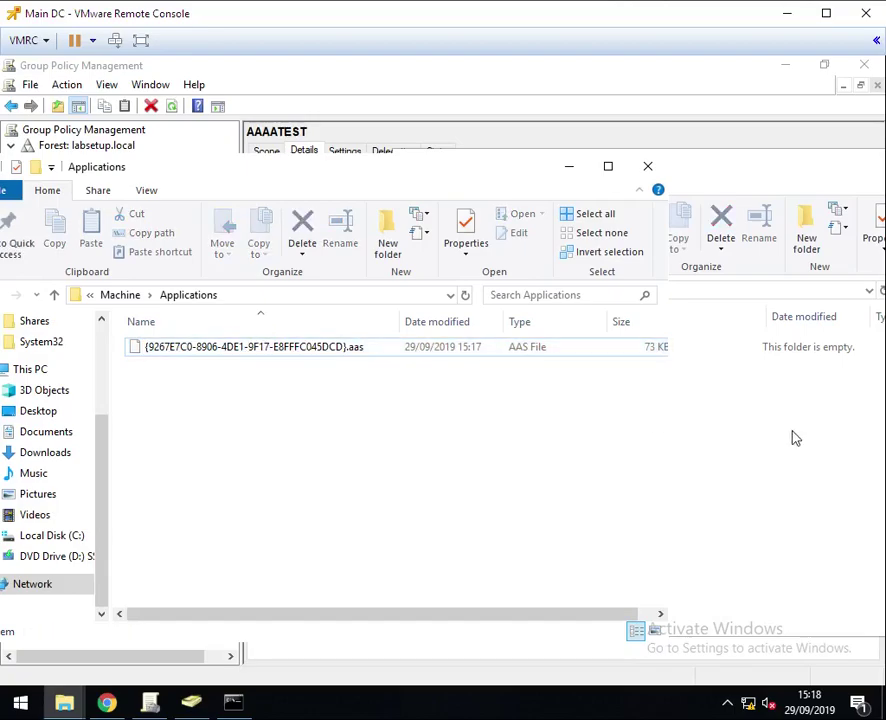
- Close both the emptied new-server folder and the original folder windows
left_click(745, 405)
double_click(408, 163)
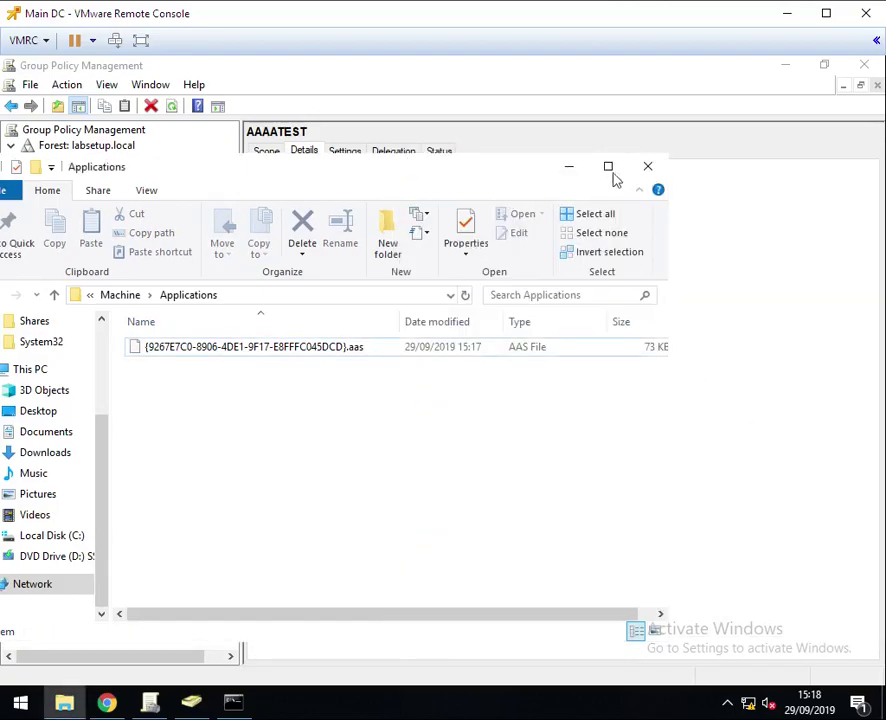
left_click(656, 171)
- Delete the AAAATEST GPO
right_click(128, 320)
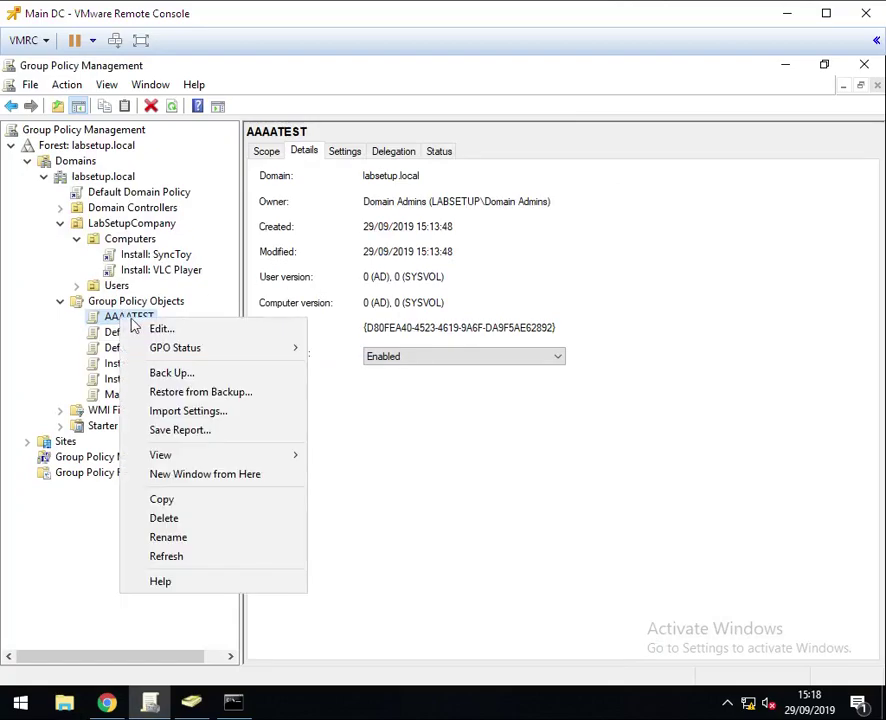
left_click(177, 522)
left_click(492, 392)
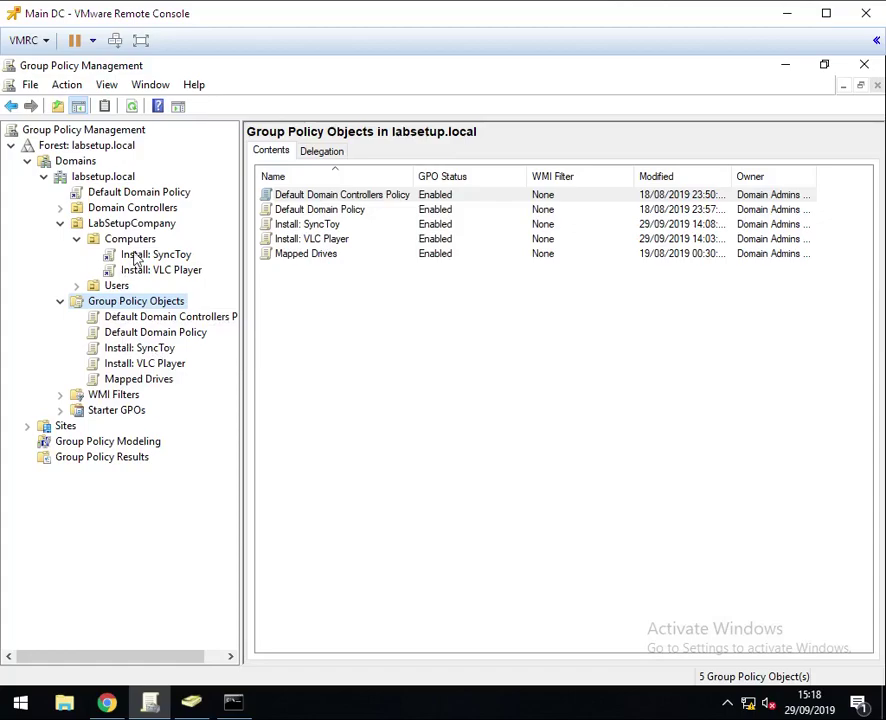
- Open the Install: VLC Player GPO's settings report, refresh it, and expand all sections
left_click(156, 274)
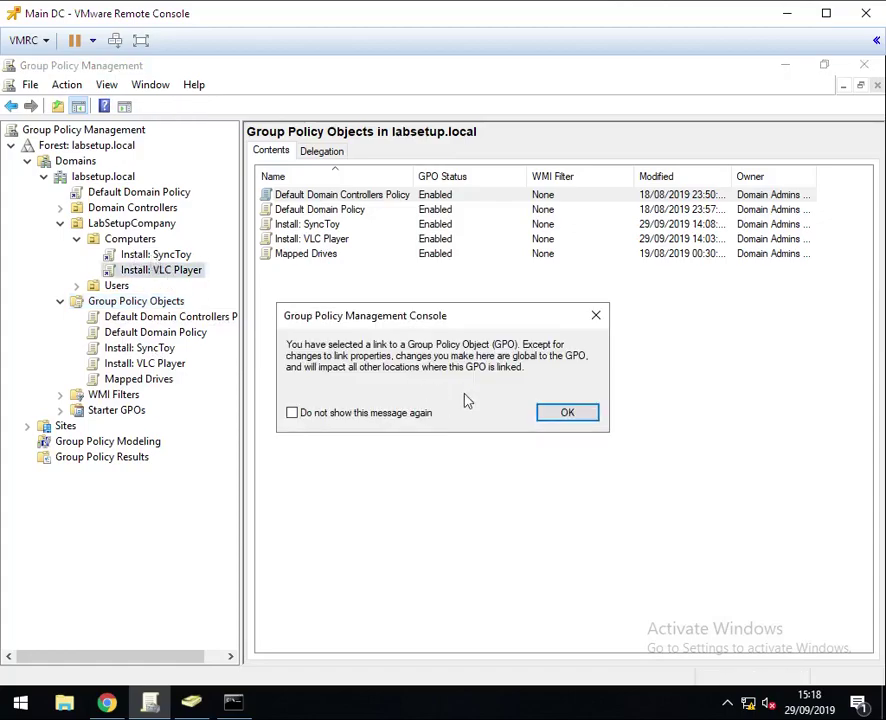
key("Return")
left_click(344, 151)
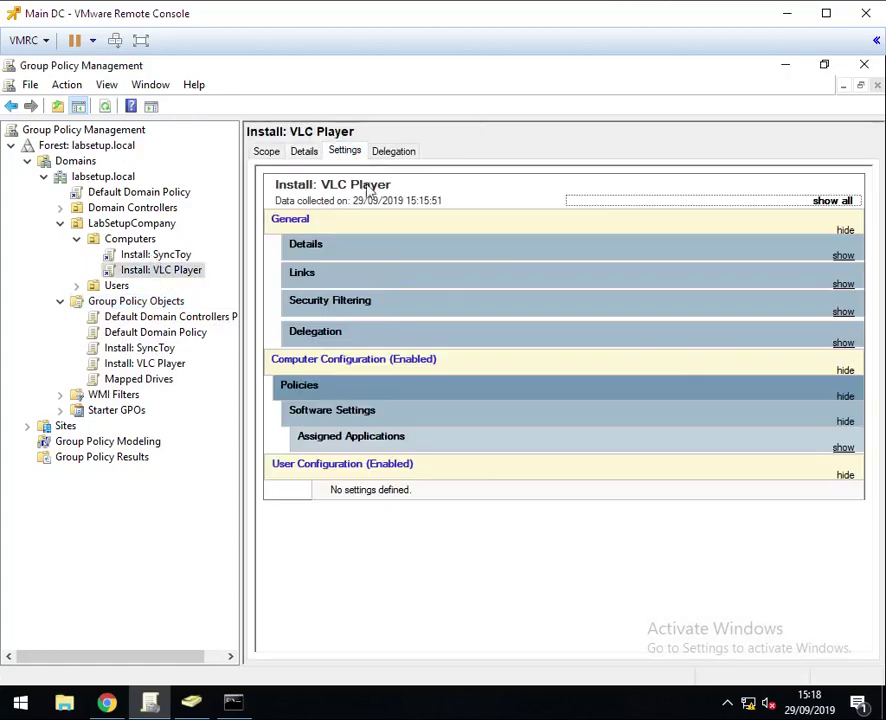
right_click(469, 195)
left_click(515, 309)
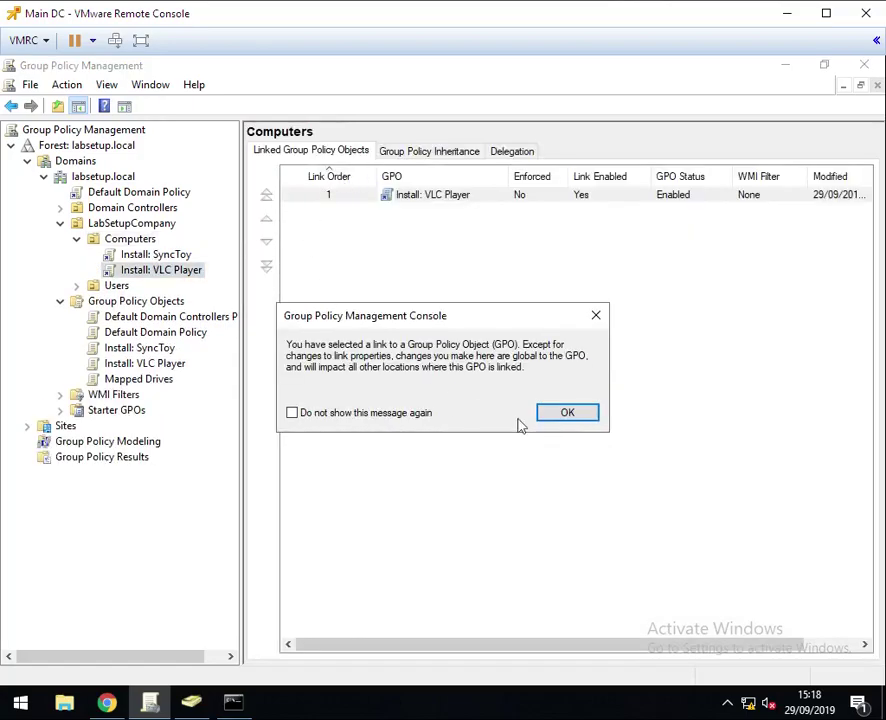
key("Return")
left_click(833, 200)
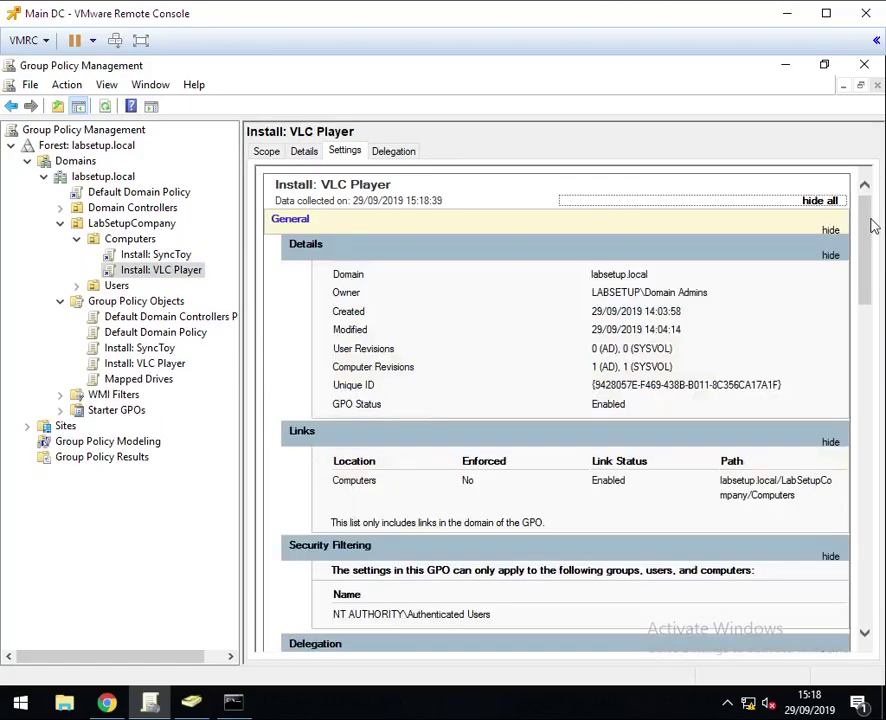
- Highlight the deployment source path \\maindc\Installers\VLC\vlc-3.0.8-win64.msi in the report
left_click_drag(864, 220, 850, 376)
scroll(680, 423, "down", 2)
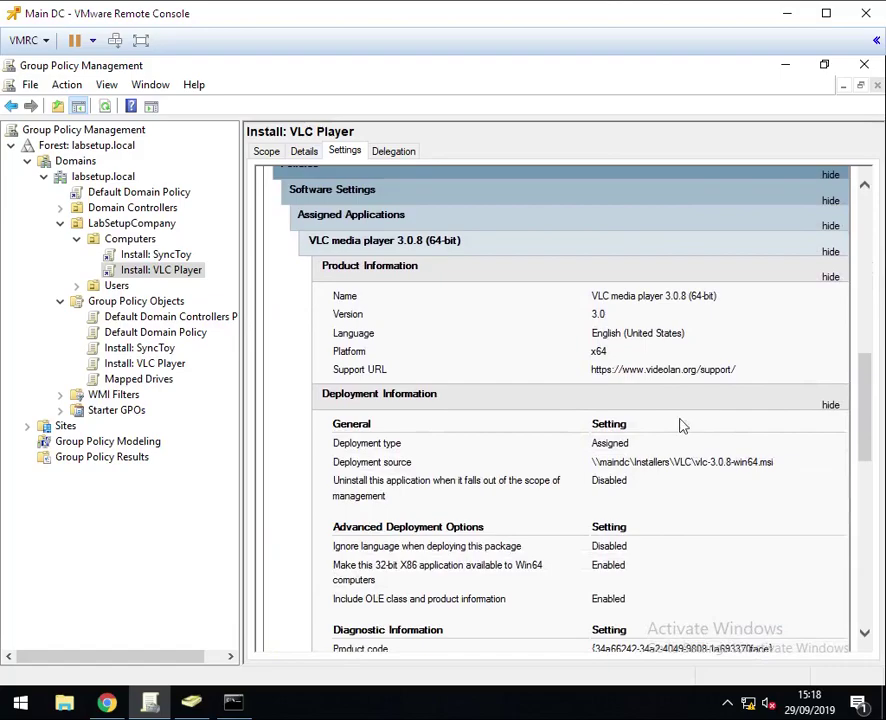
mouse_move(634, 462)
left_mouse_down()
mouse_move(335, 462)
mouse_move(631, 462)
left_mouse_up()
left_click(335, 462)
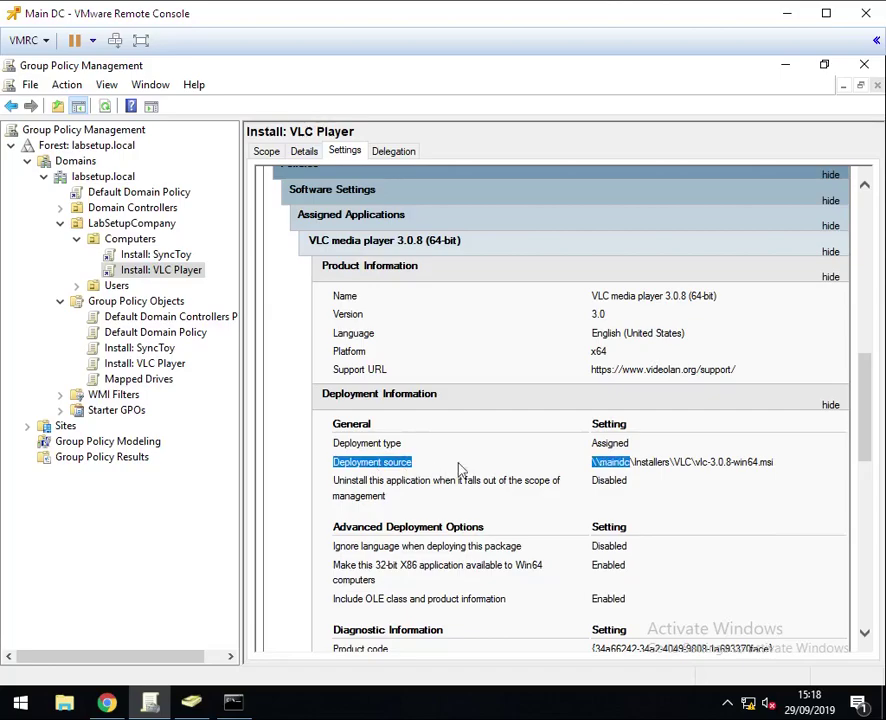
left_click(580, 461)
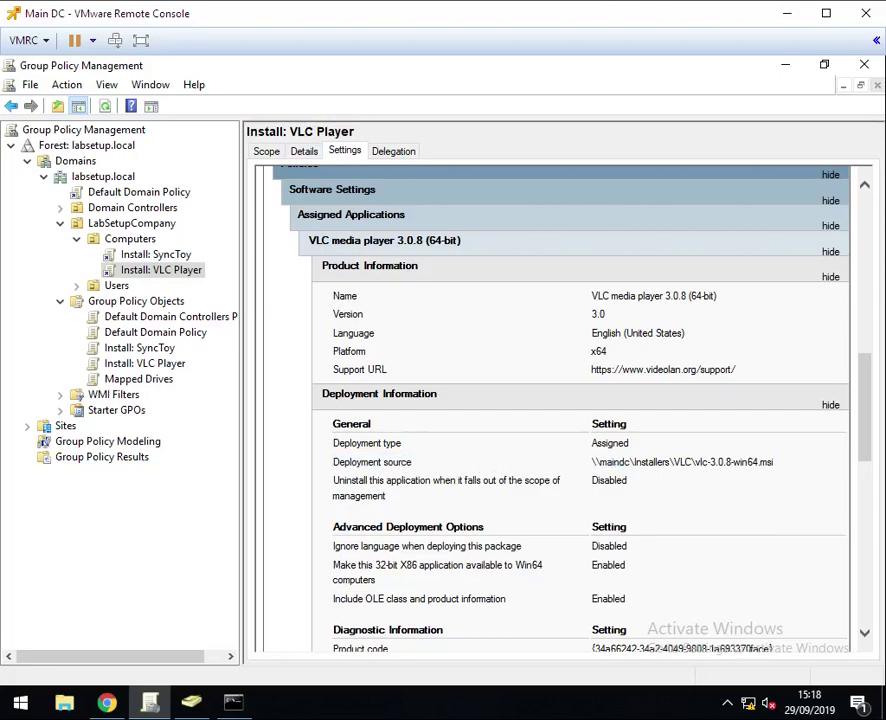
left_click_drag(600, 462, 672, 462)
left_click_drag(600, 462, 692, 462)
left_click(600, 462)
left_click_drag(600, 462, 735, 462)
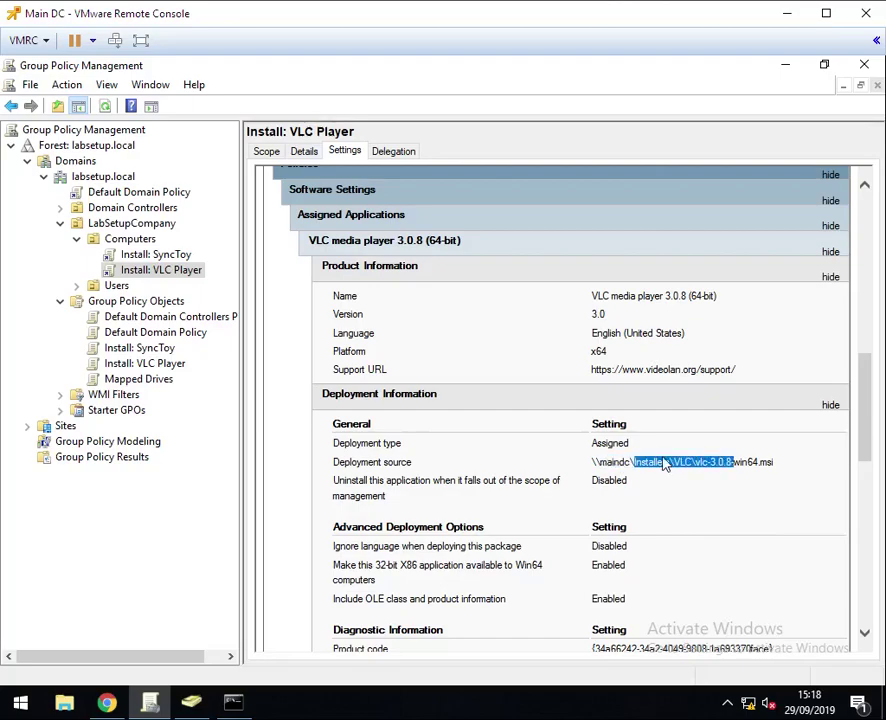
left_click(653, 524)
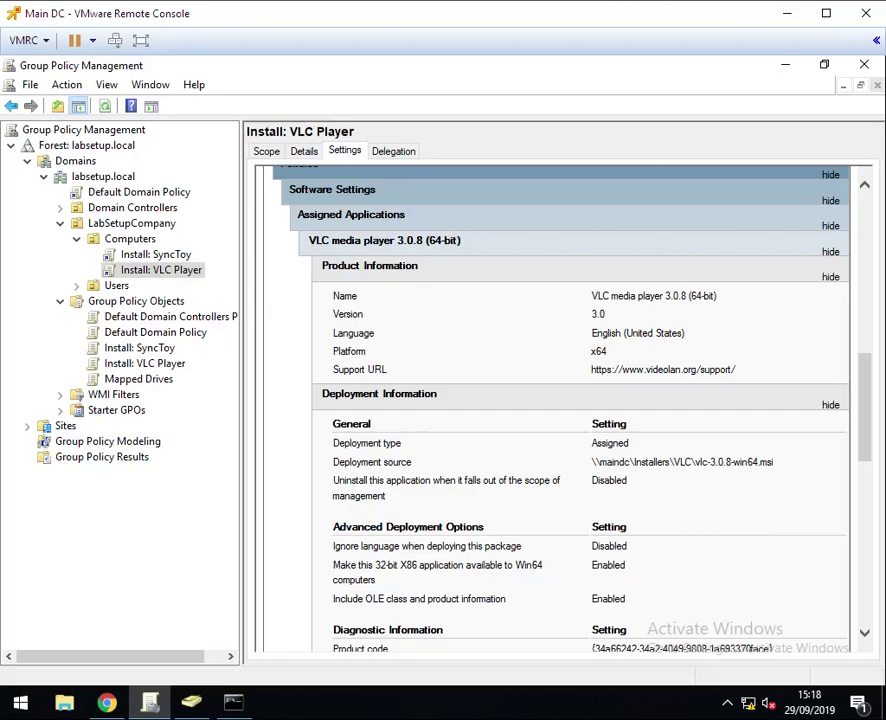